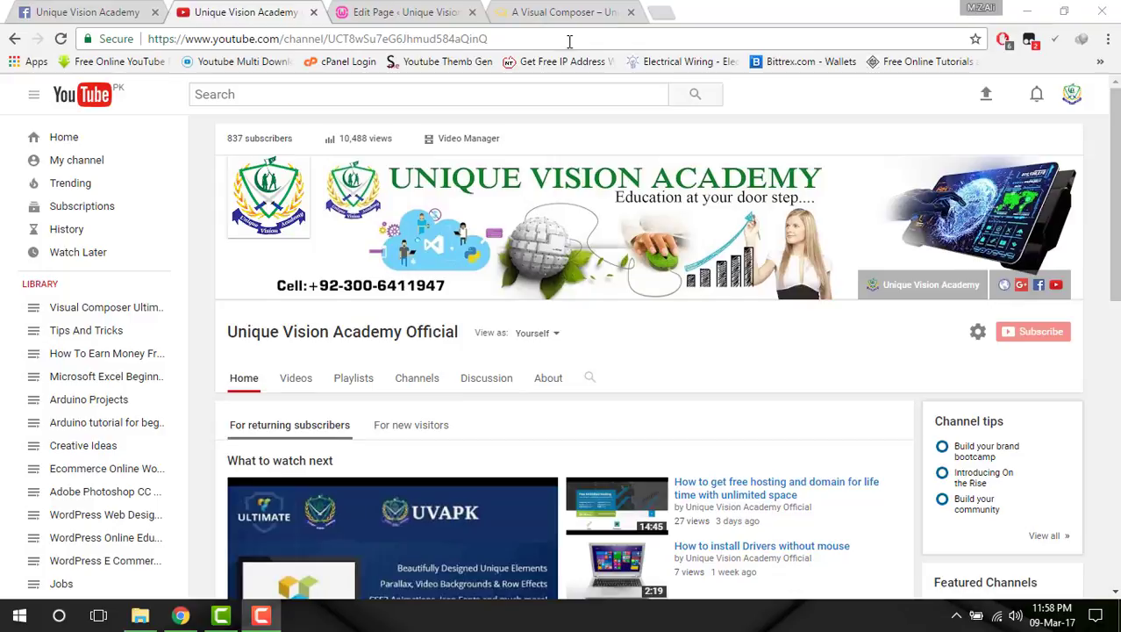
Look over the academy's Facebook page, its YouTube channel and the A Visual Composer page in the WordPress editor.
click(120, 7)
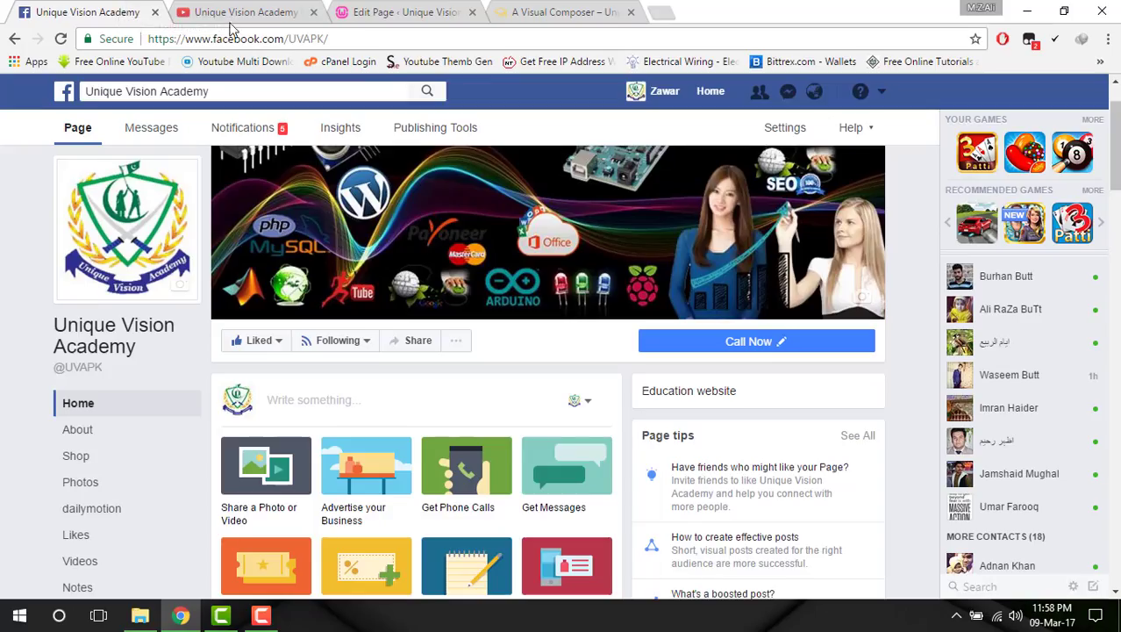
click(268, 7)
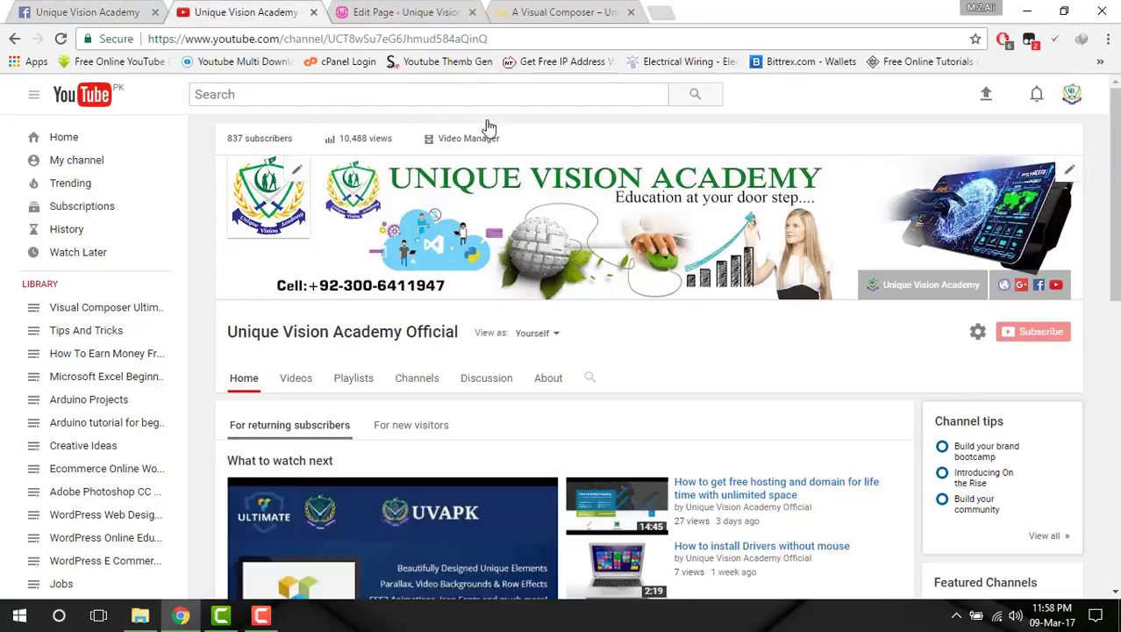
click(434, 12)
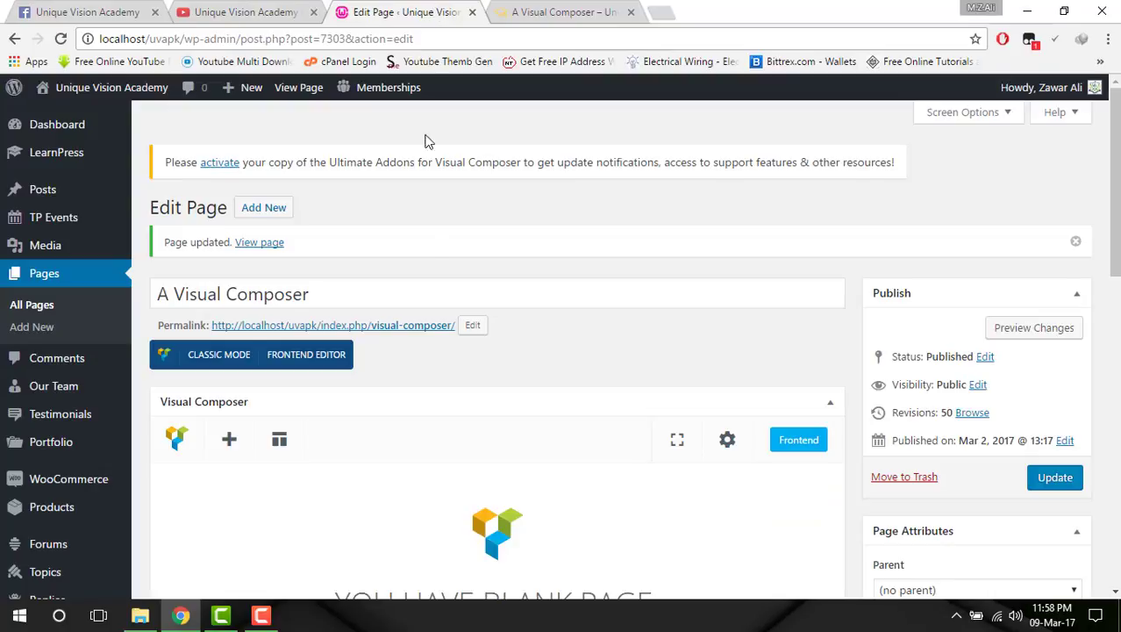
scroll(429, 252, down, 3)
scroll(428, 252, up, 2)
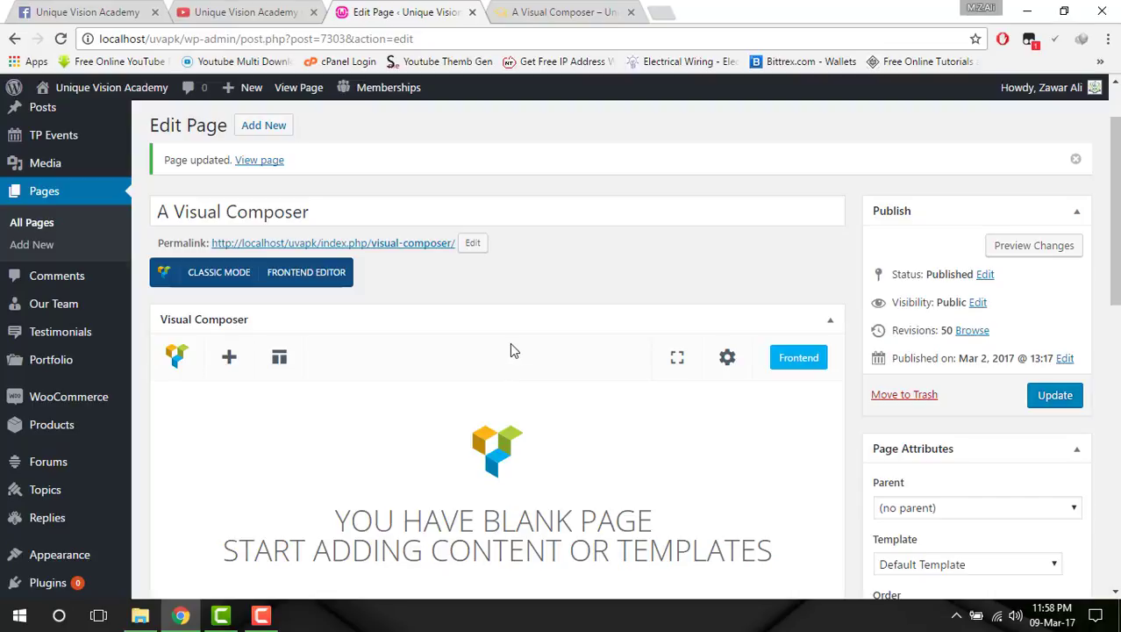
scroll(510, 351, down, 1)
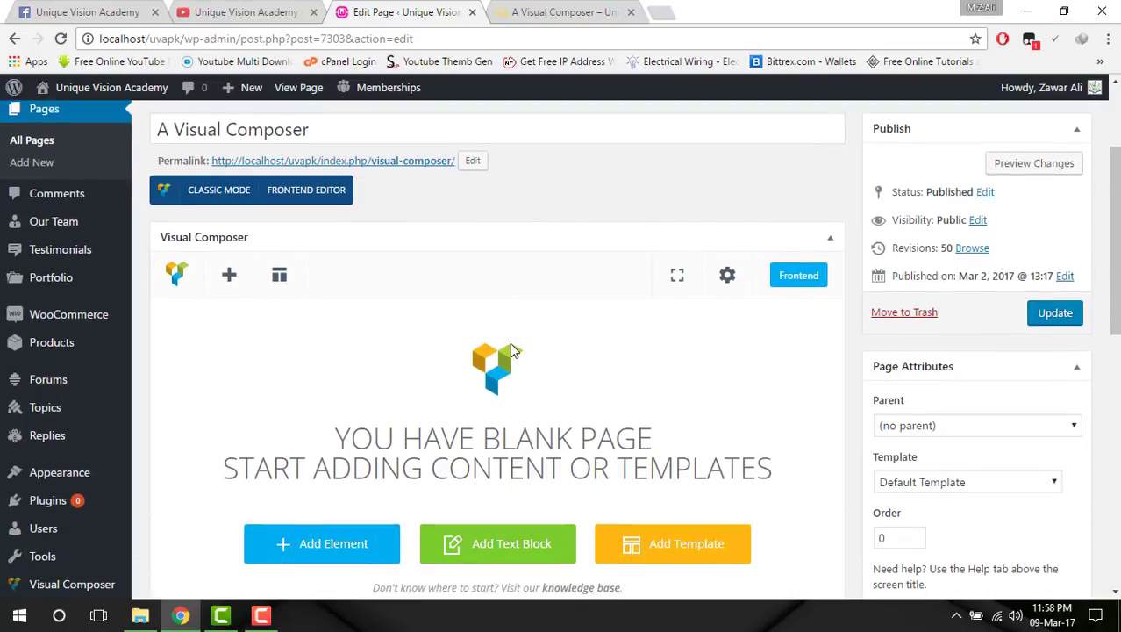
Examine the published A Visual Composer page from its header down to the footer.
key(ctrl+Tab)
scroll(614, 263, down, 10)
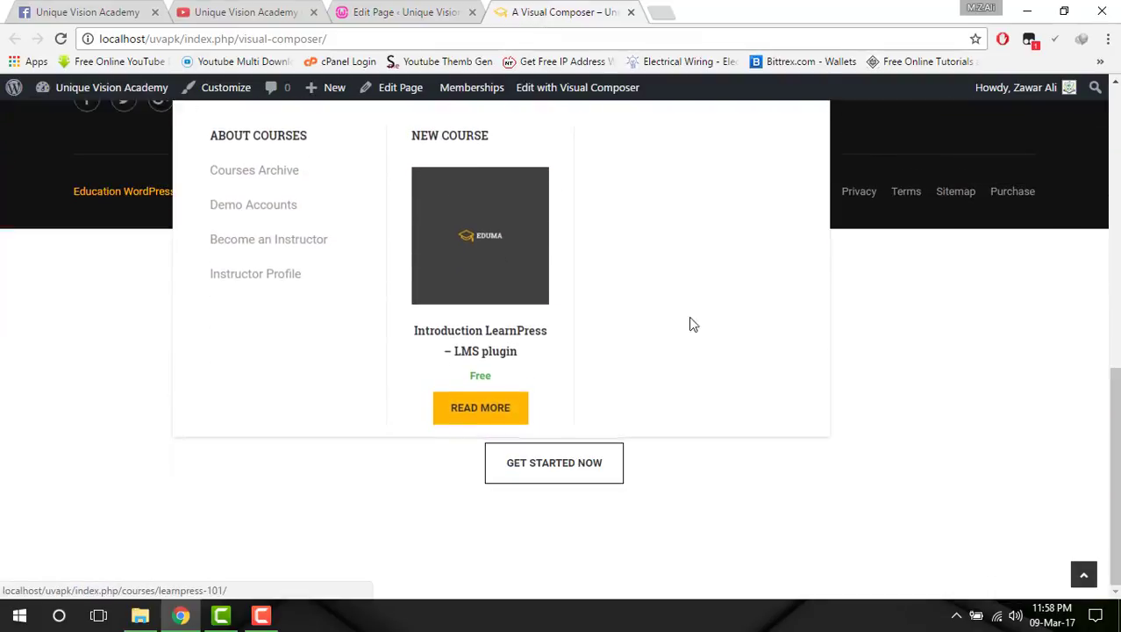
scroll(790, 421, up, 11)
scroll(425, 426, down, 2)
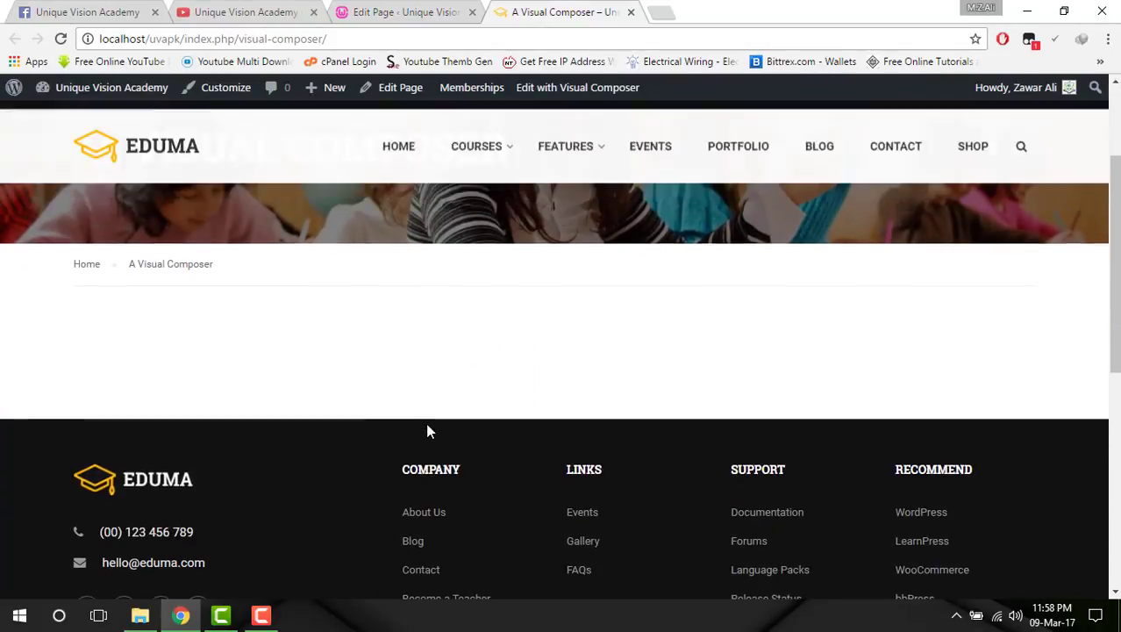
scroll(434, 404, up, 1)
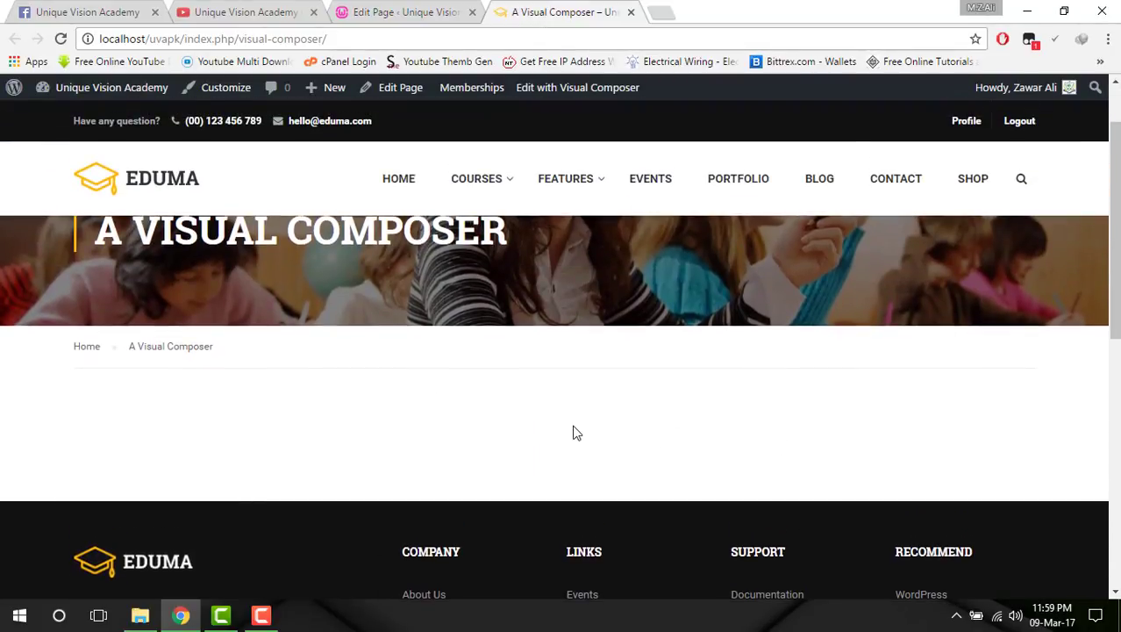
scroll(573, 430, down, 3)
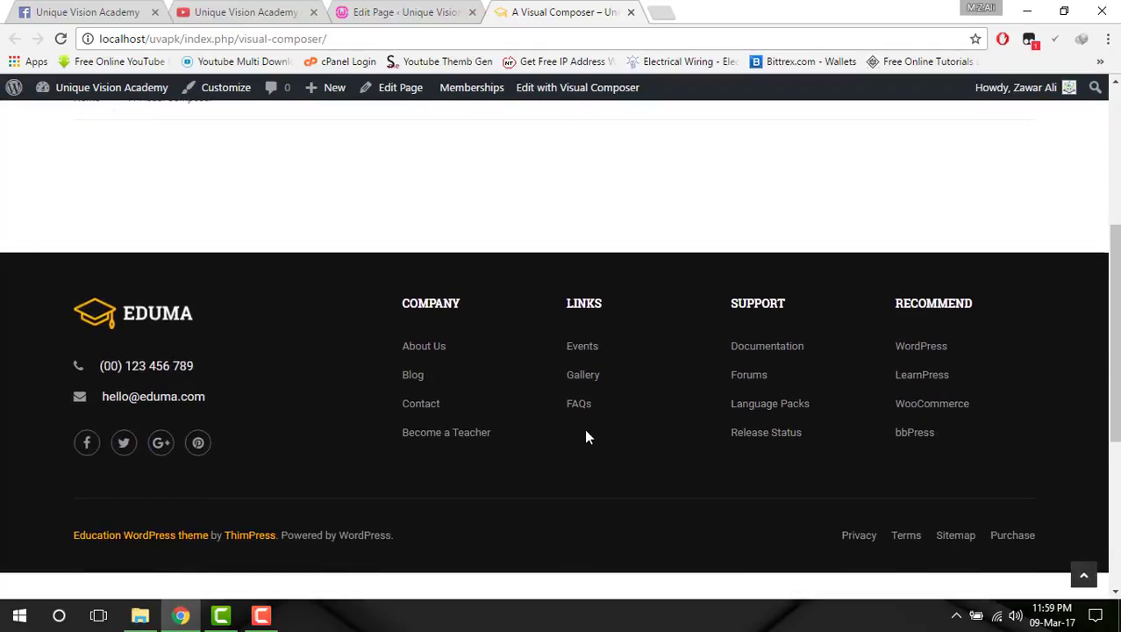
scroll(588, 436, up, 3)
scroll(557, 419, down, 1)
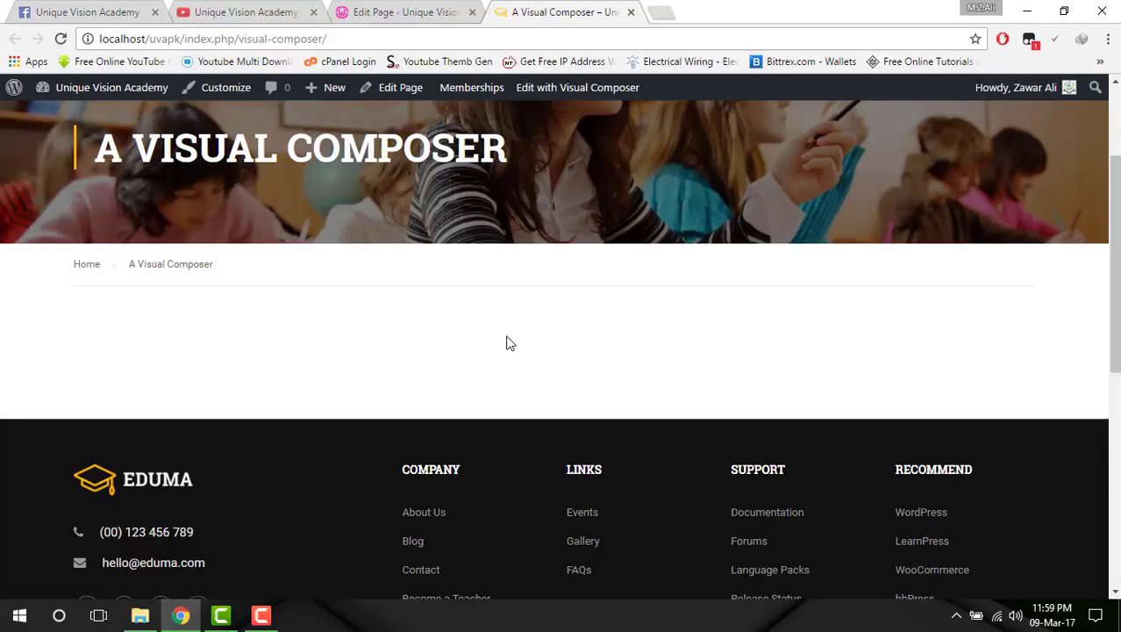
Return to the page editor and add a Row element to the blank page.
click(375, 12)
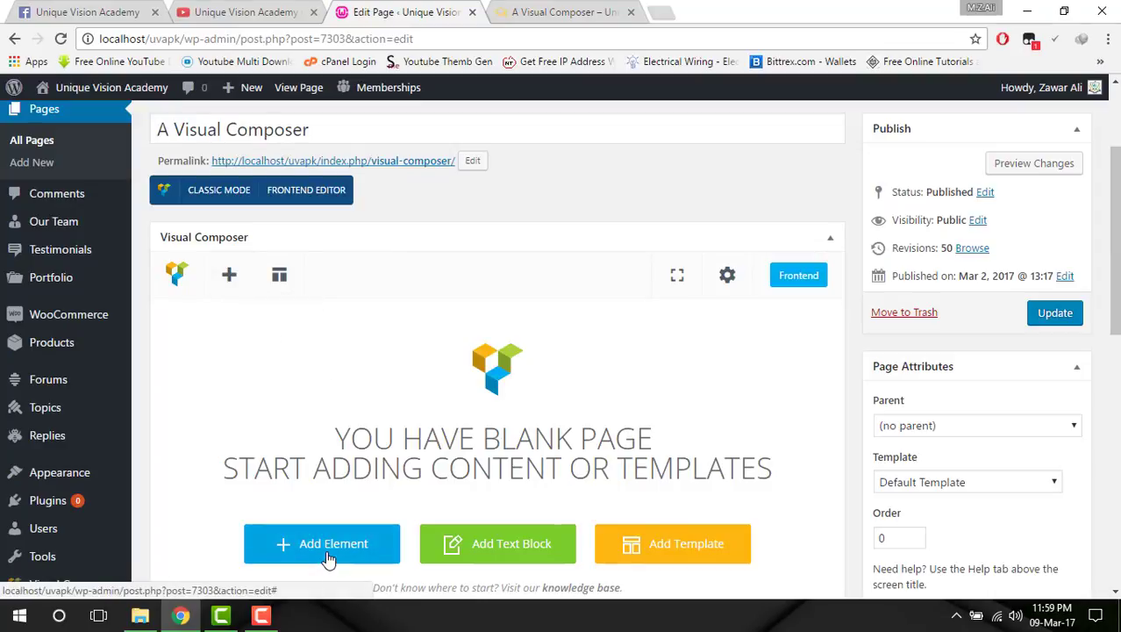
click(229, 279)
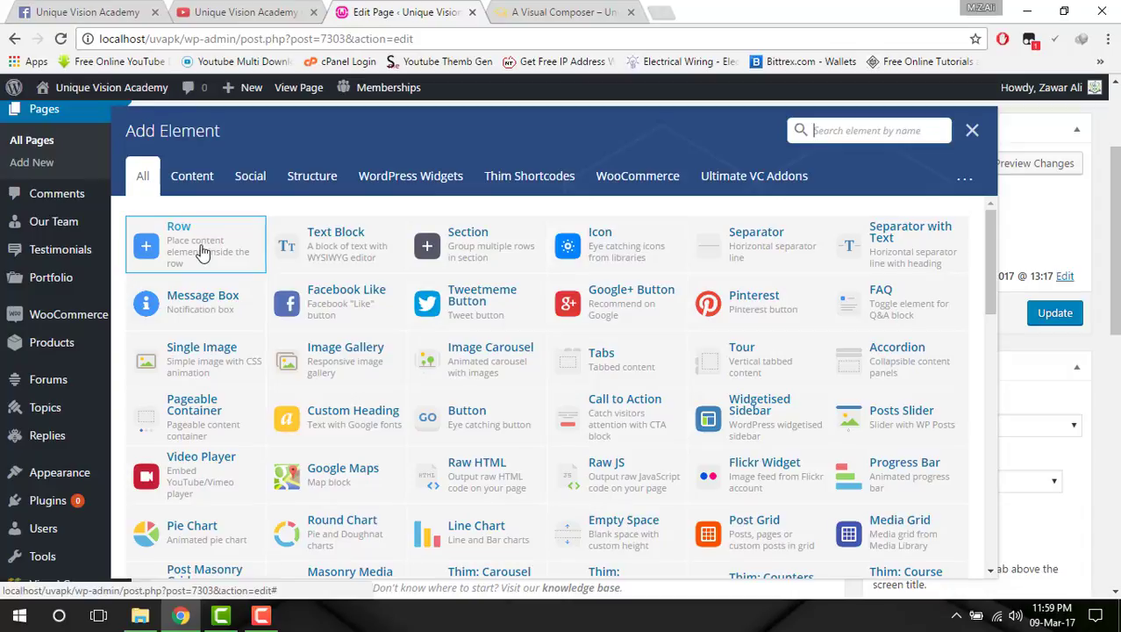
click(200, 252)
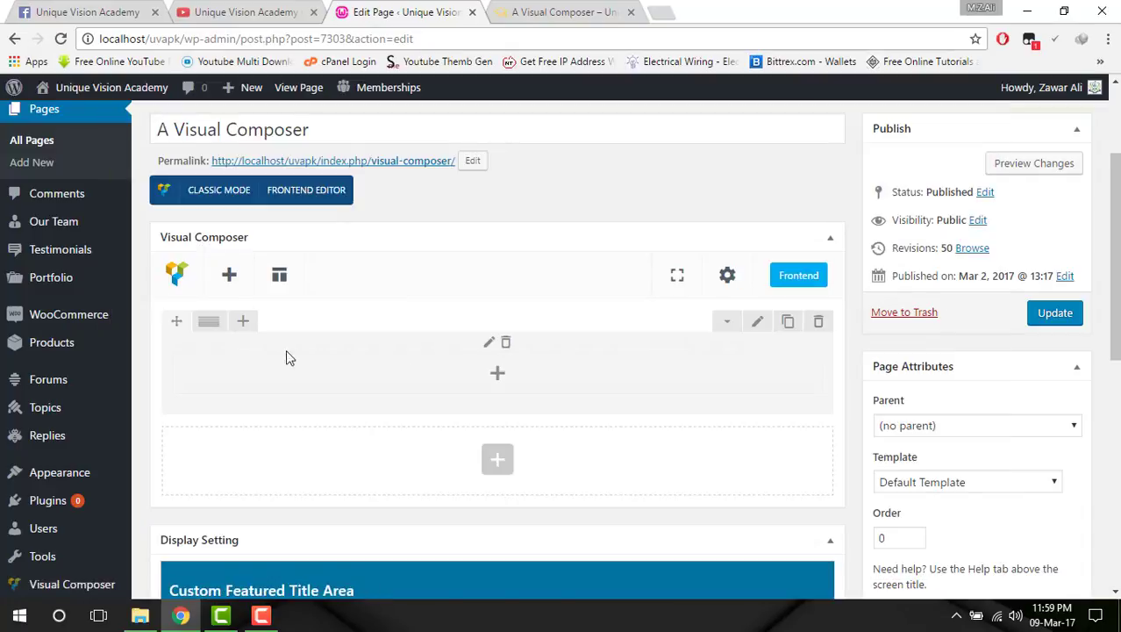
Open the new row's settings and examine the row stretch and columns gap choices.
click(757, 321)
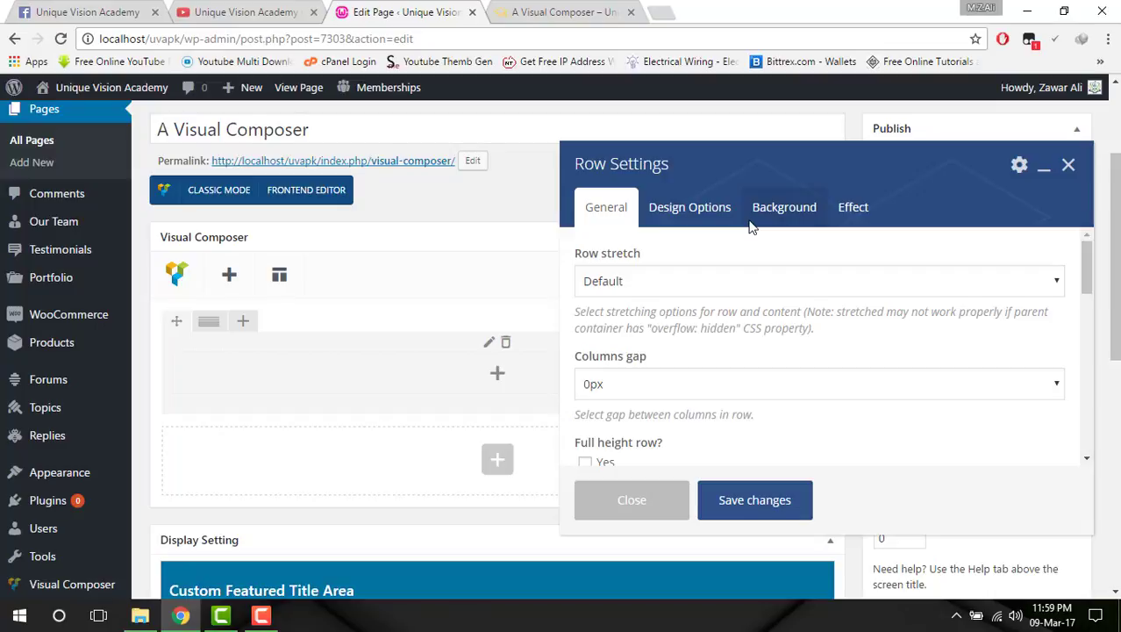
click(735, 286)
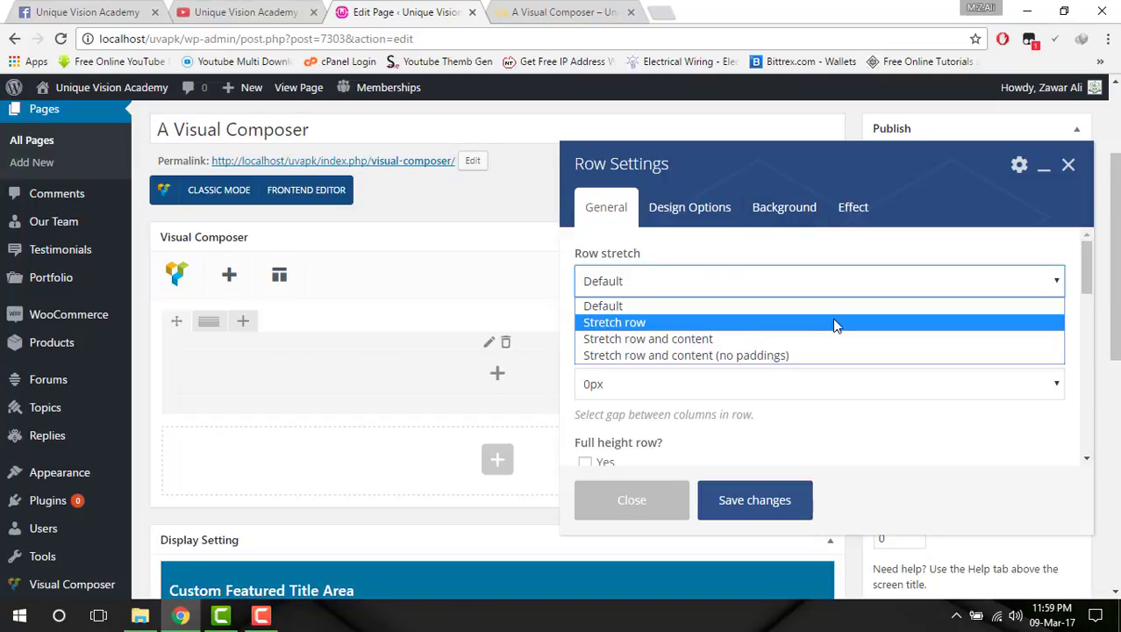
click(831, 273)
click(745, 387)
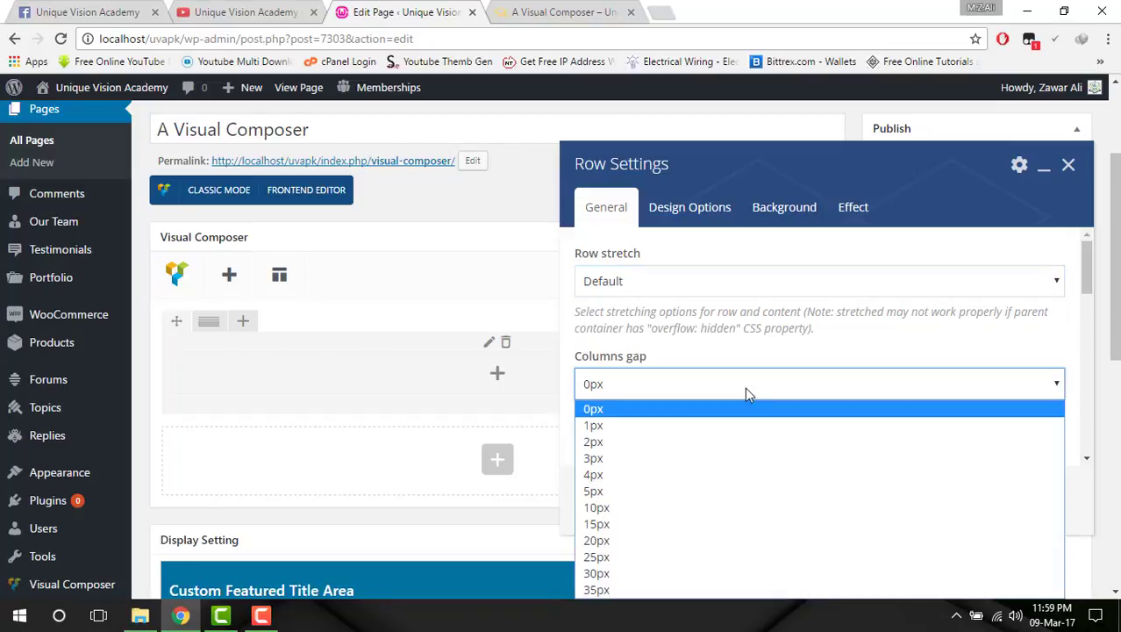
click(745, 387)
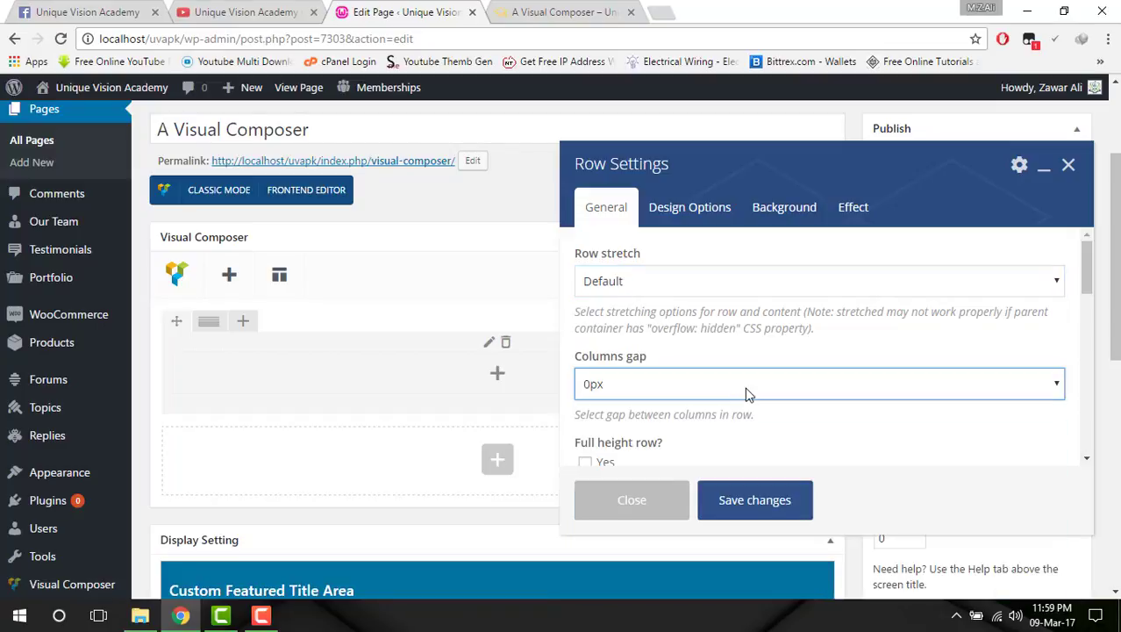
Examine the row's remaining general settings, including full height, equal height, content position, parallax and CSS animation.
scroll(745, 387, down, 1)
scroll(745, 387, down, 1)
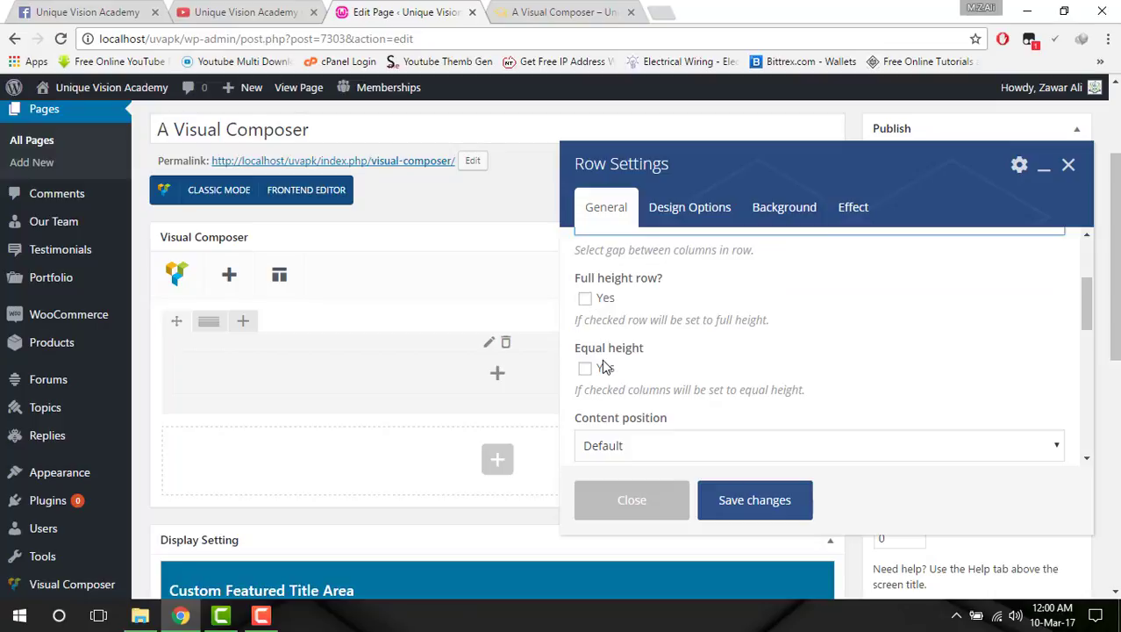
scroll(601, 359, down, 1)
scroll(683, 360, down, 1)
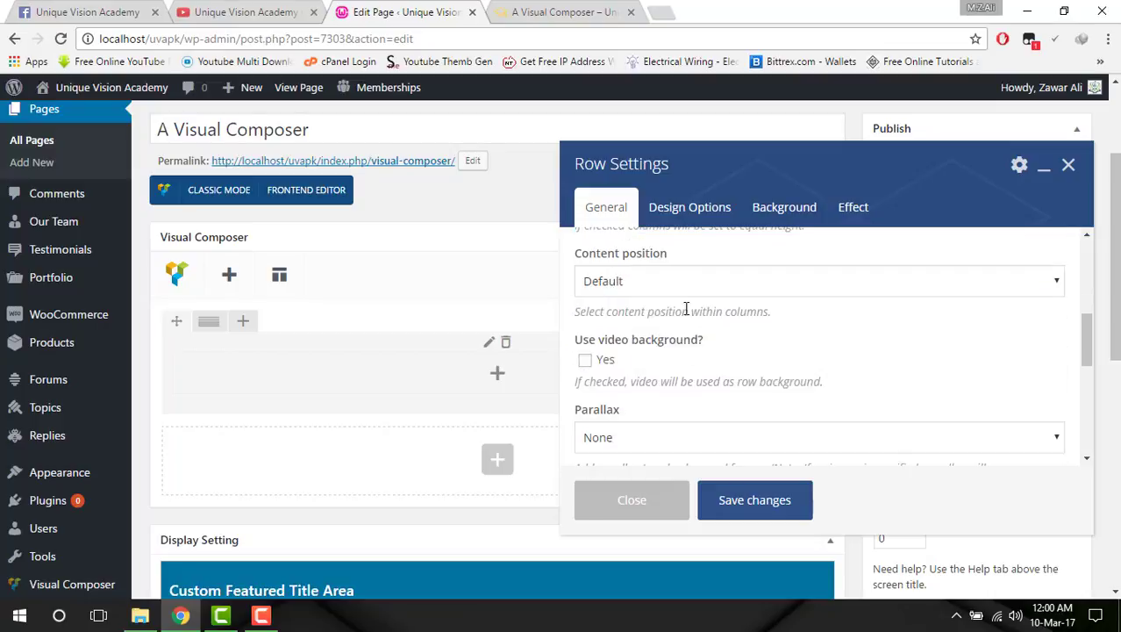
click(736, 293)
click(737, 299)
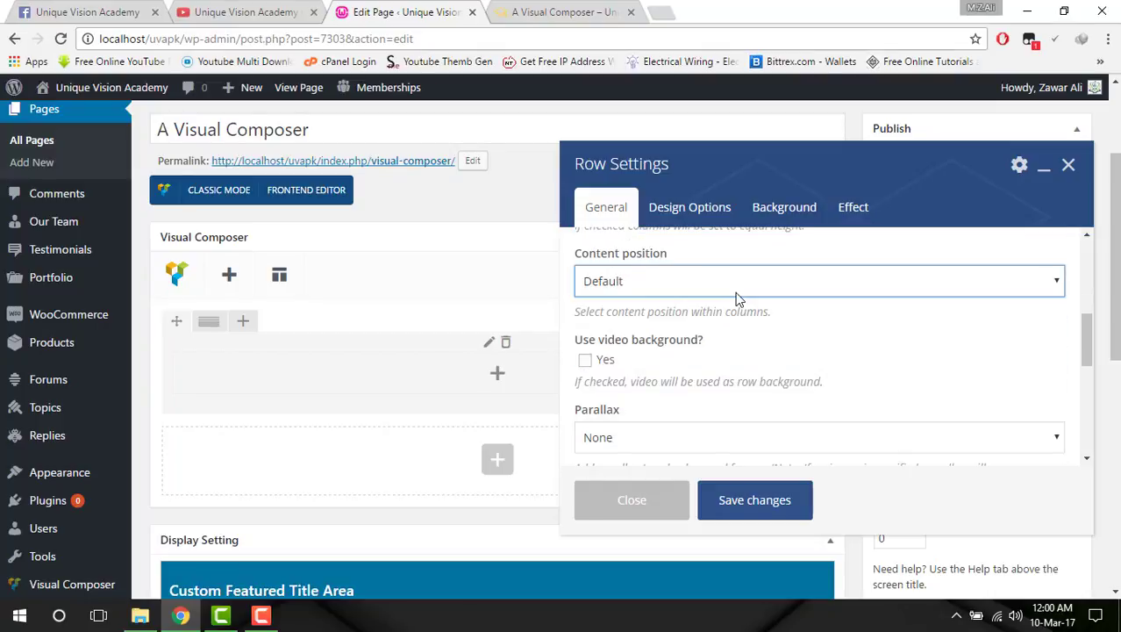
scroll(737, 299, down, 2)
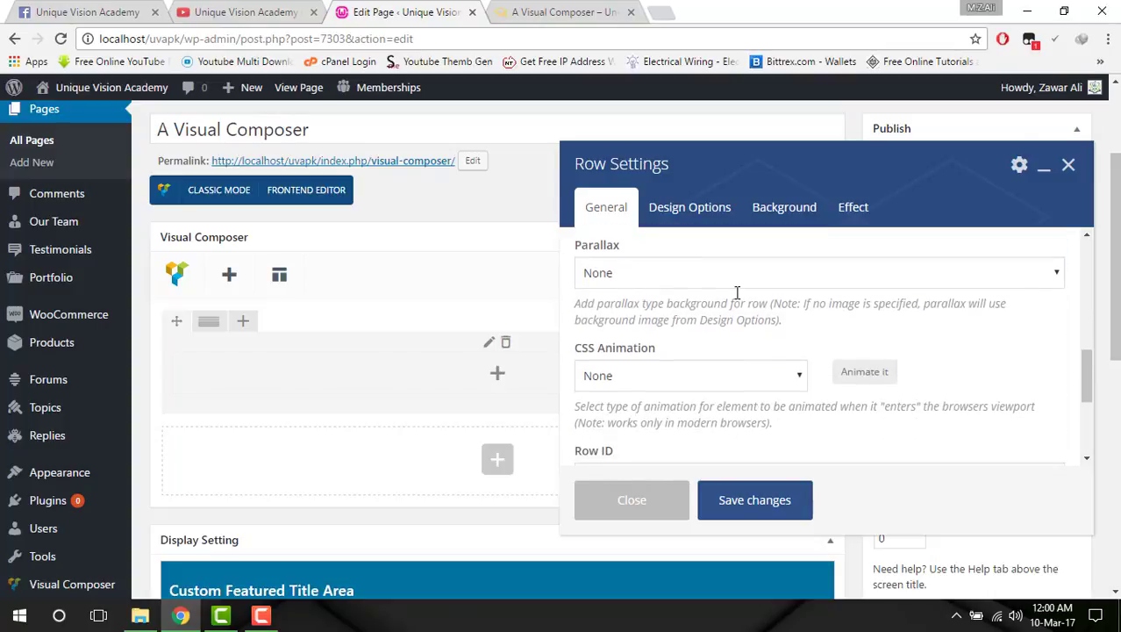
click(661, 282)
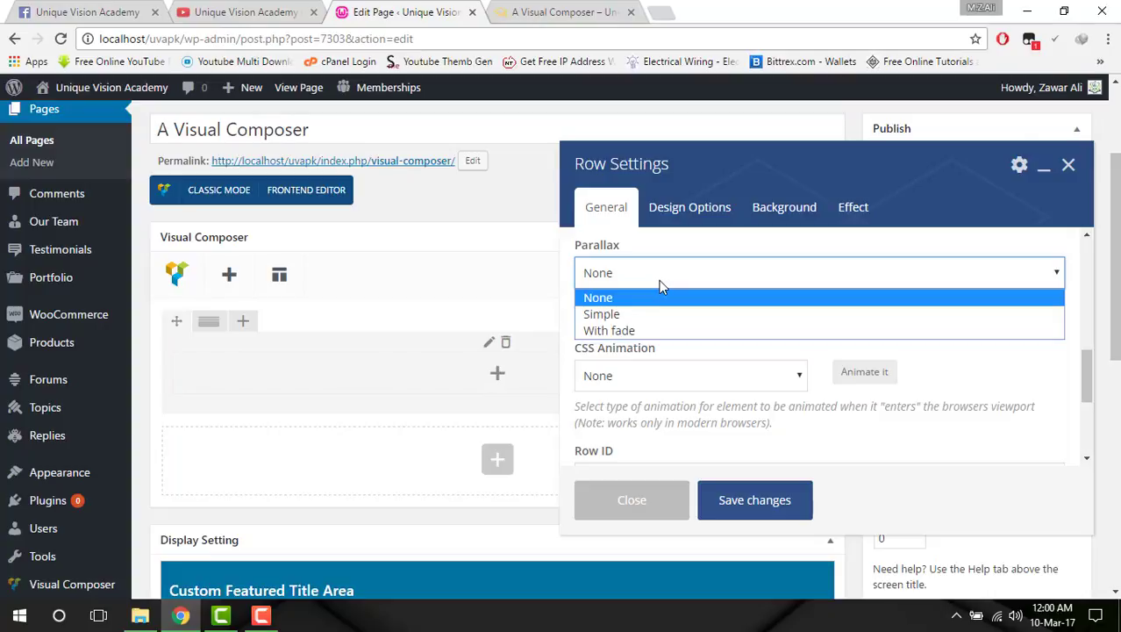
click(661, 282)
click(661, 374)
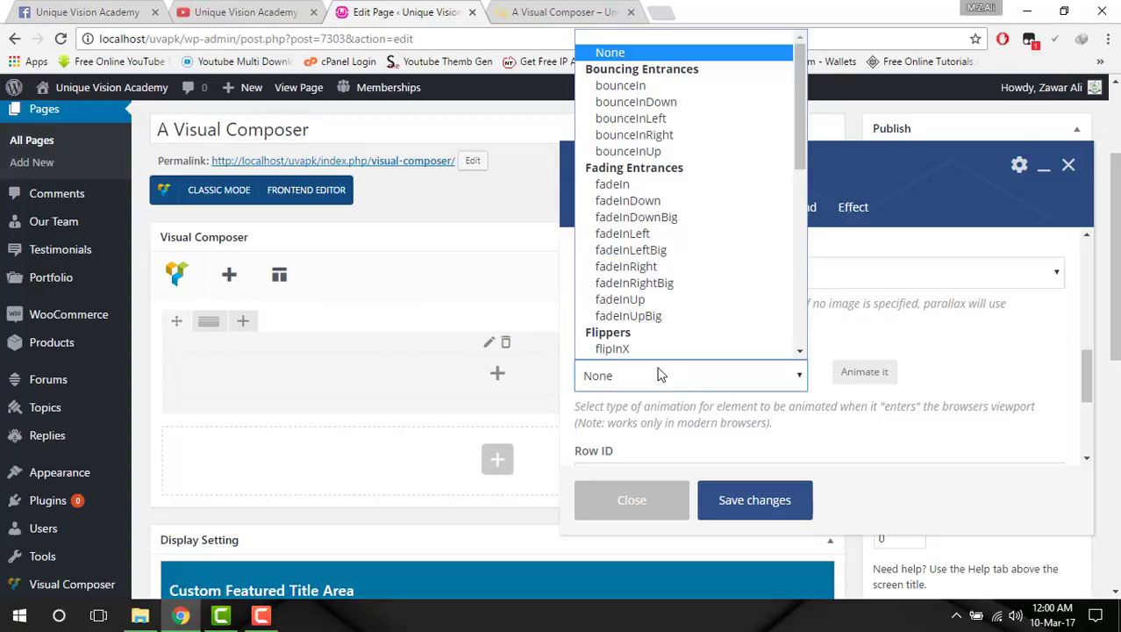
click(917, 338)
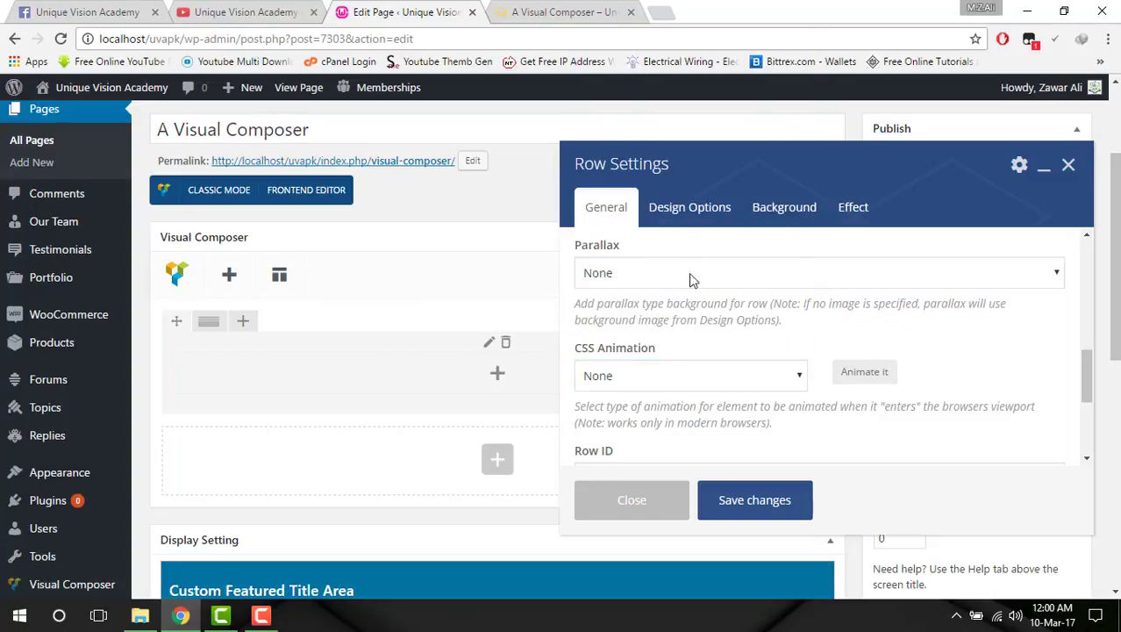
Examine the row's design options, covering the CSS box, border style choices, border radius and background controls.
click(689, 208)
scroll(737, 370, down, 3)
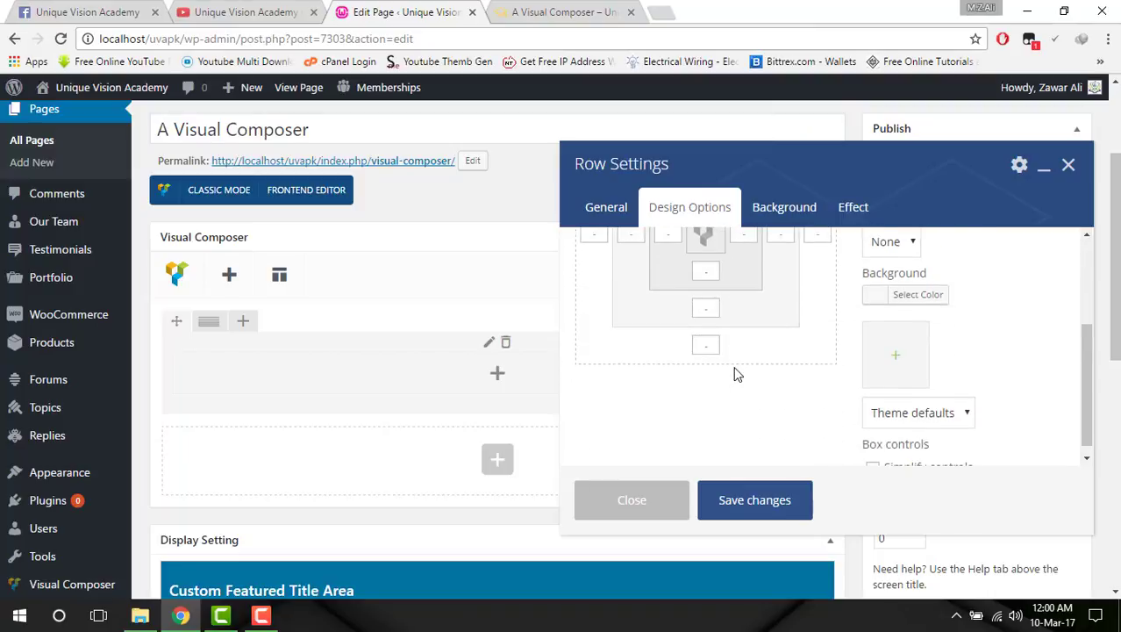
scroll(736, 375, up, 3)
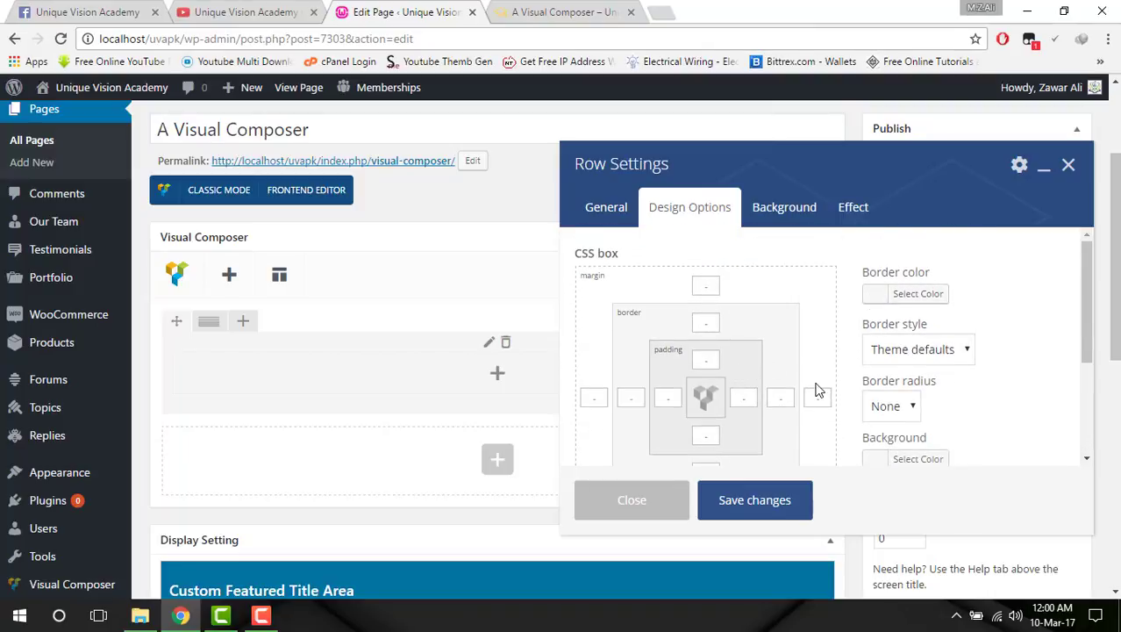
click(913, 349)
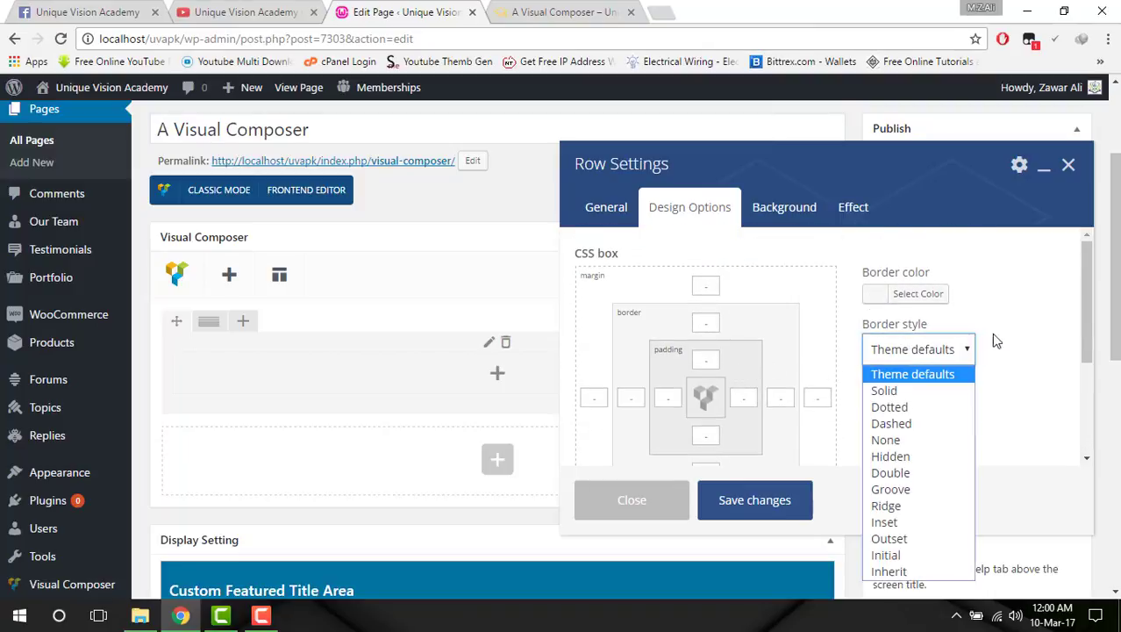
click(1000, 338)
scroll(1018, 336, down, 1)
click(918, 272)
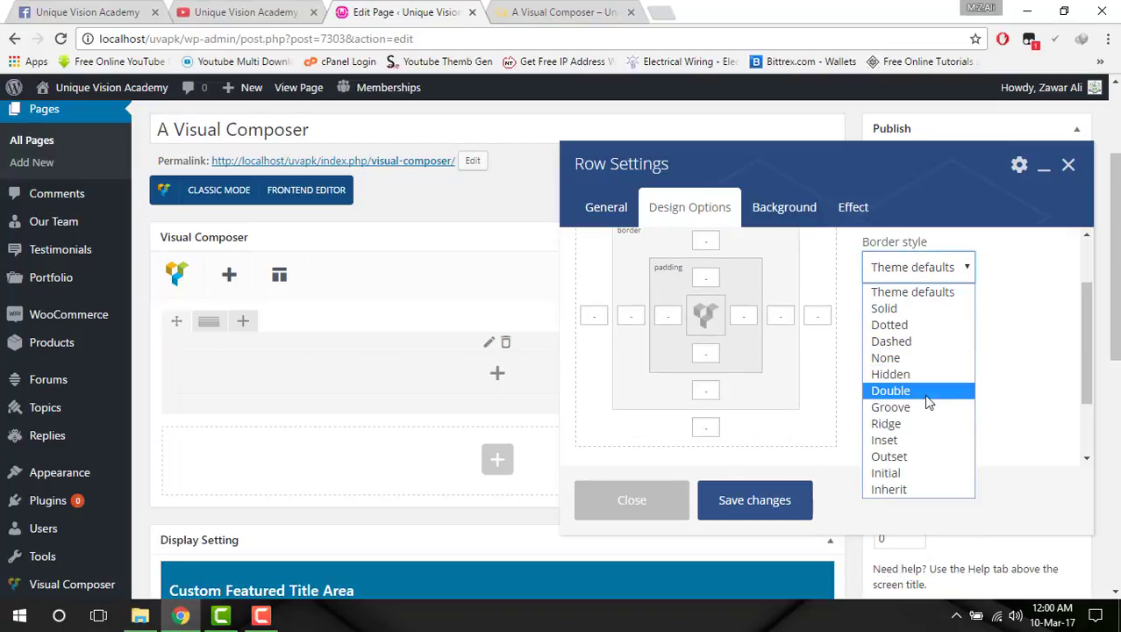
click(1024, 377)
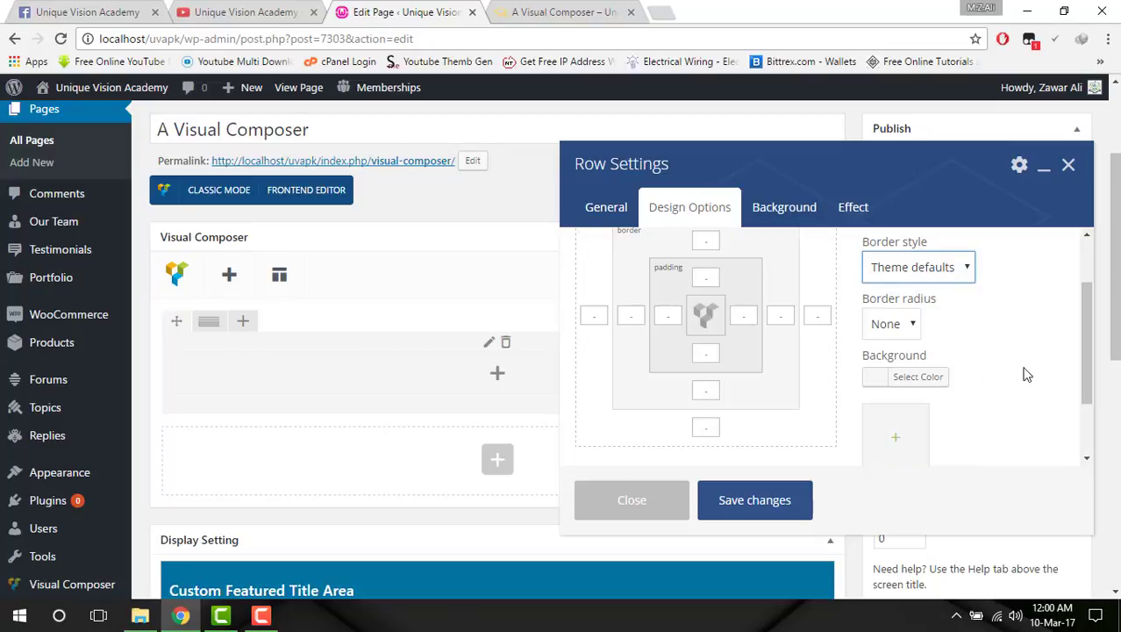
scroll(1022, 384, down, 1)
scroll(1023, 384, up, 1)
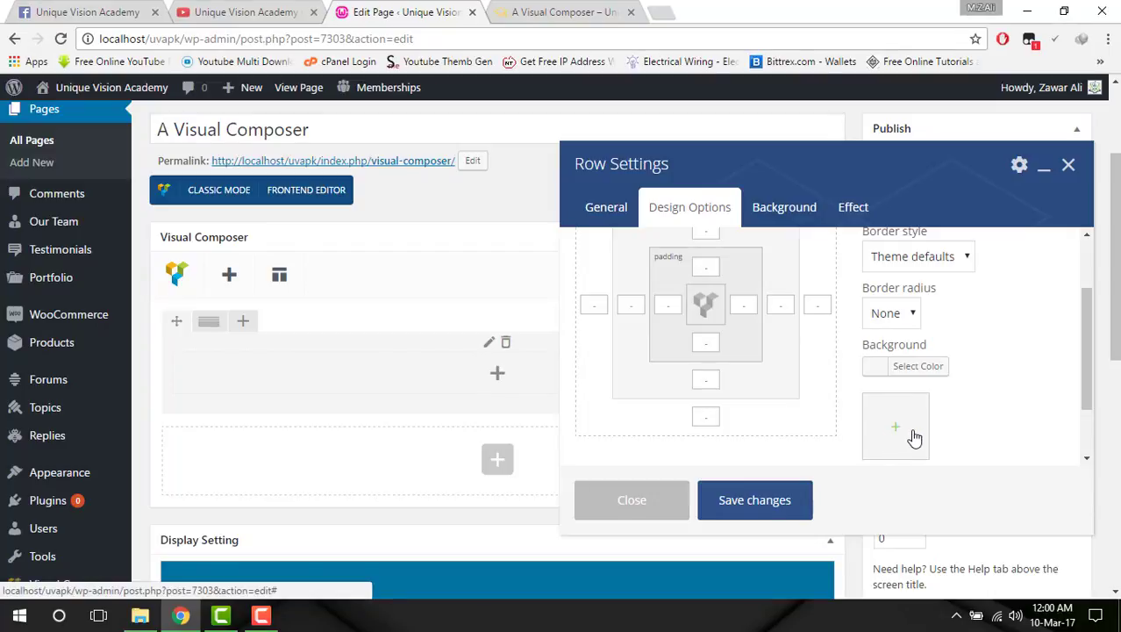
scroll(914, 437, up, 1)
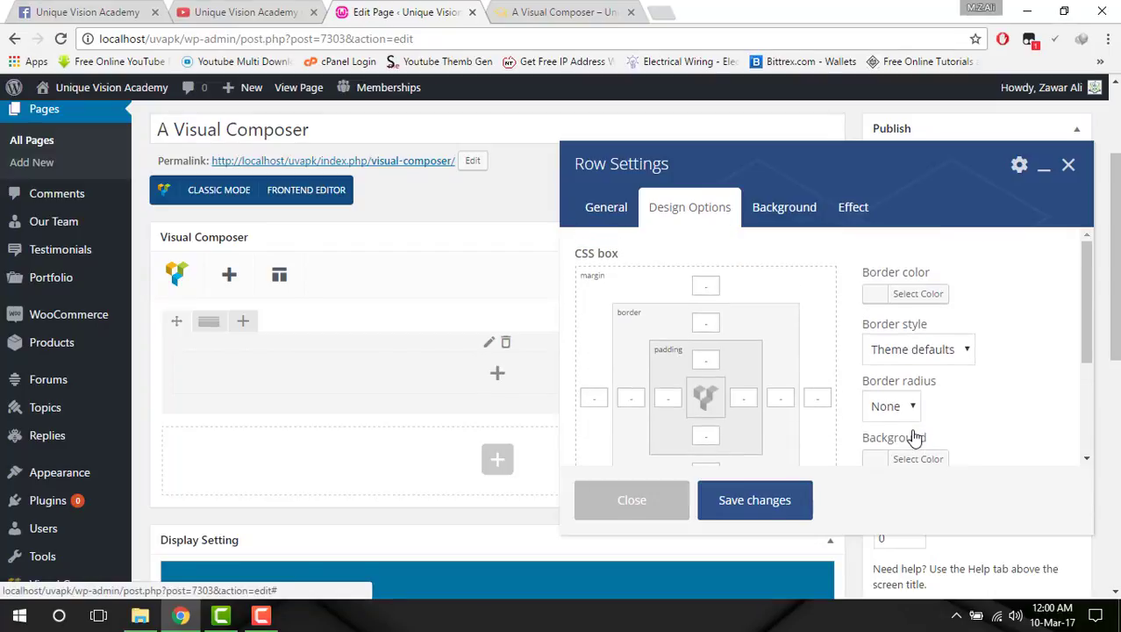
Set slide_5.jpg from the media library as the row's background image.
scroll(914, 437, down, 1)
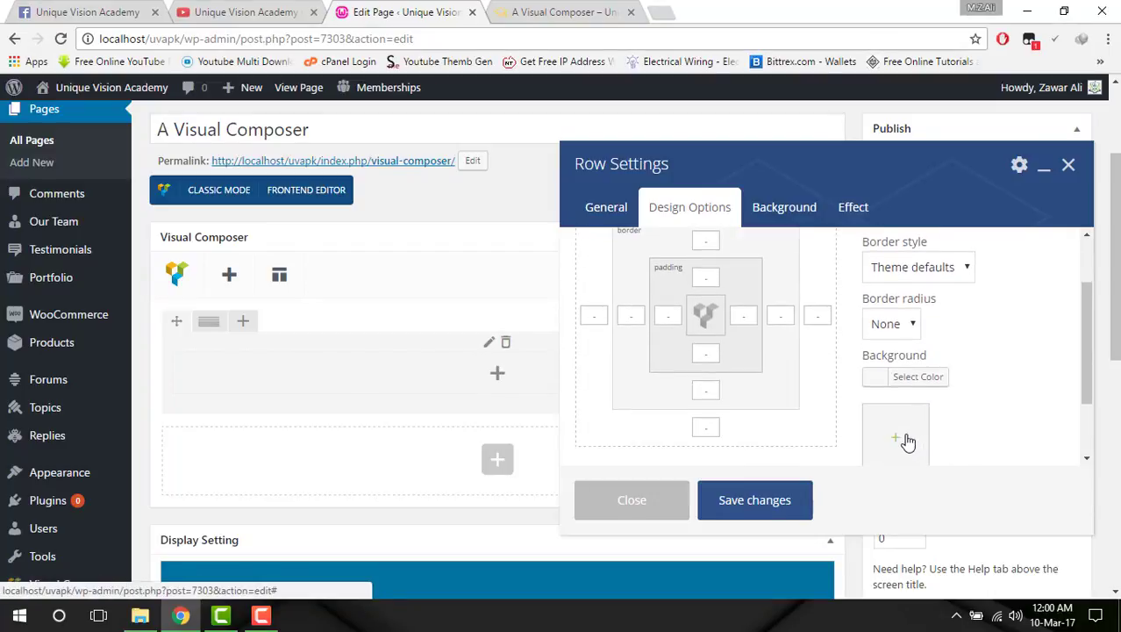
click(908, 441)
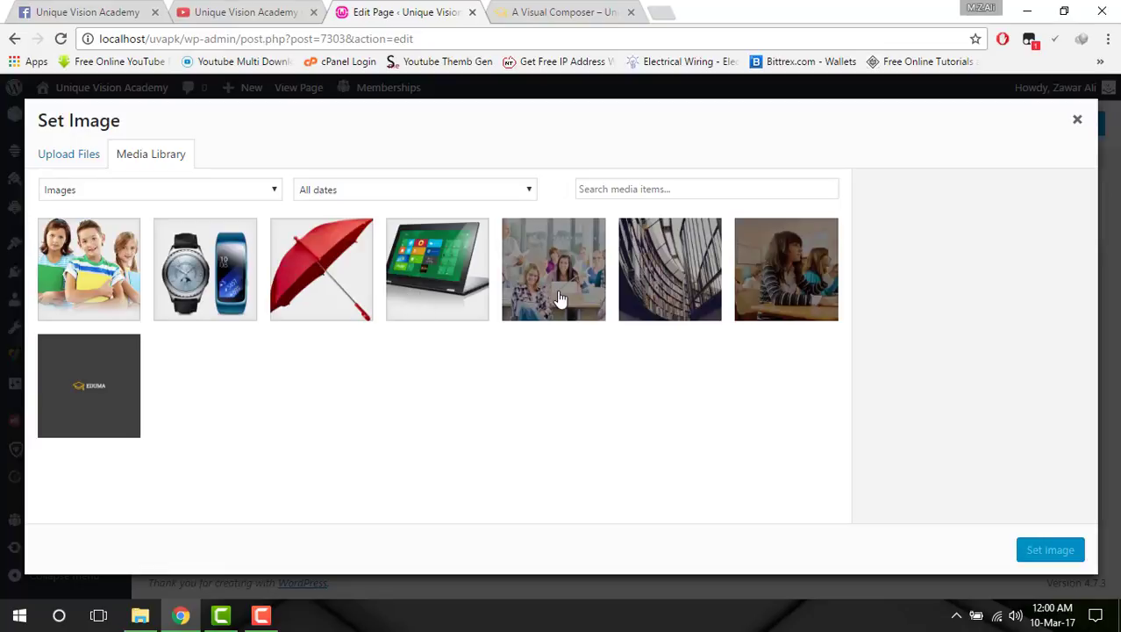
click(562, 295)
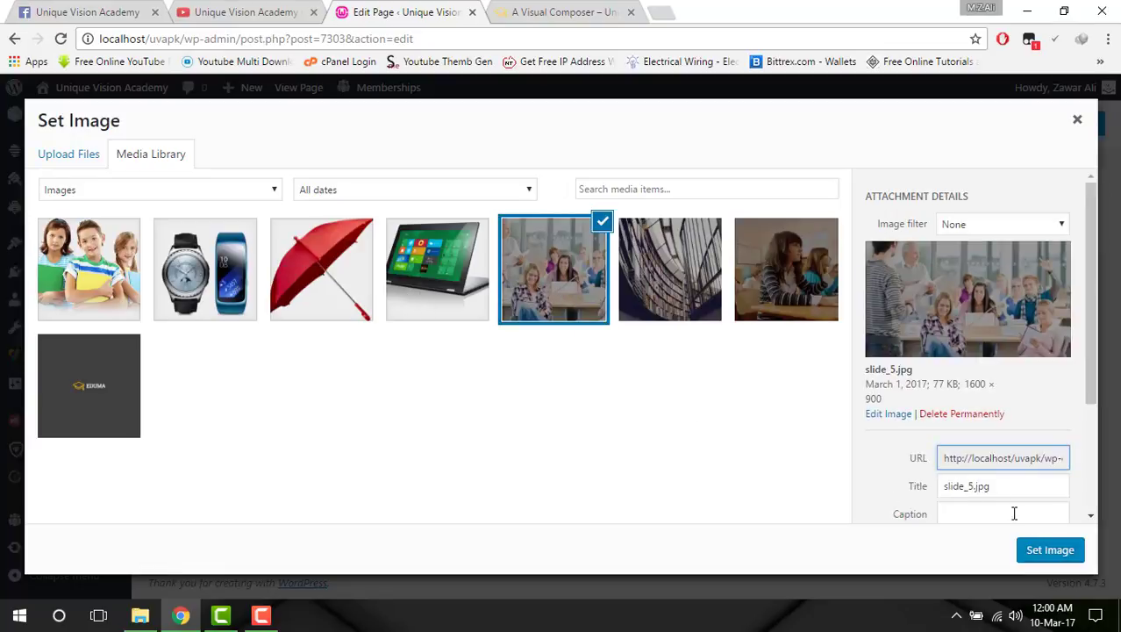
click(1048, 550)
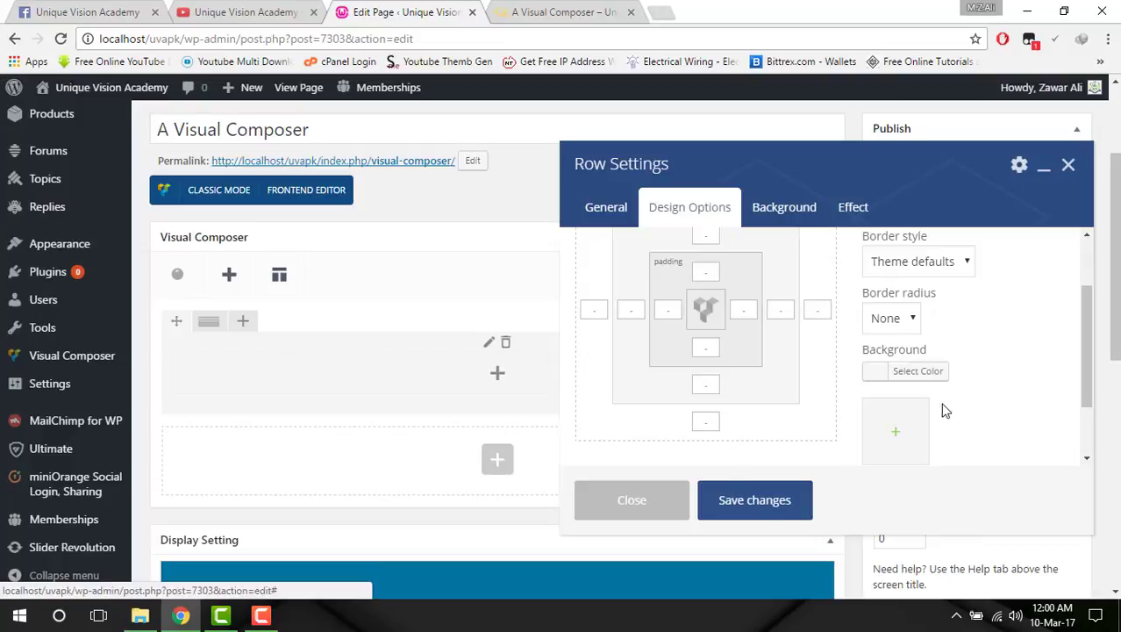
Choose slide_5.jpg from the media library as the row background and look at the background style choices.
scroll(958, 406, down, 1)
scroll(969, 405, up, 1)
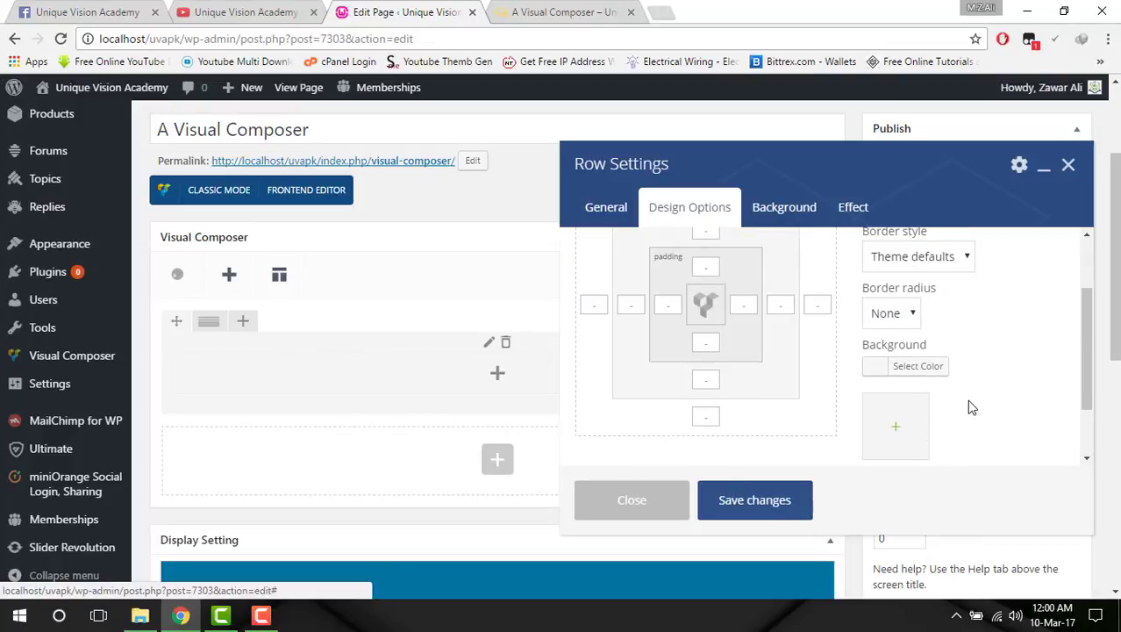
scroll(971, 406, down, 1)
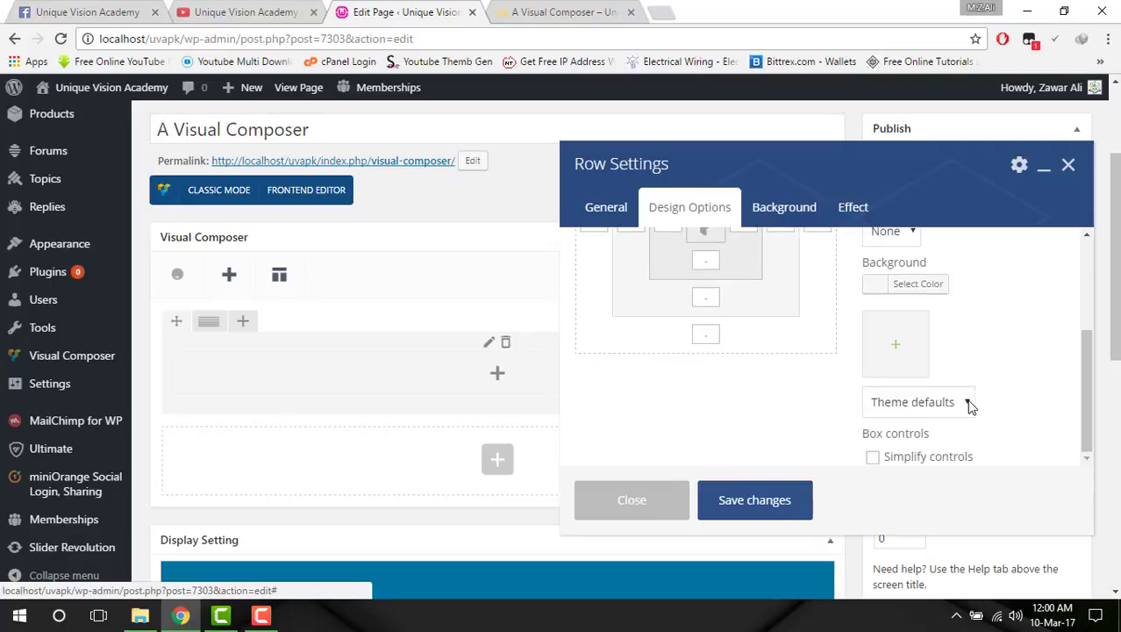
click(911, 357)
click(533, 303)
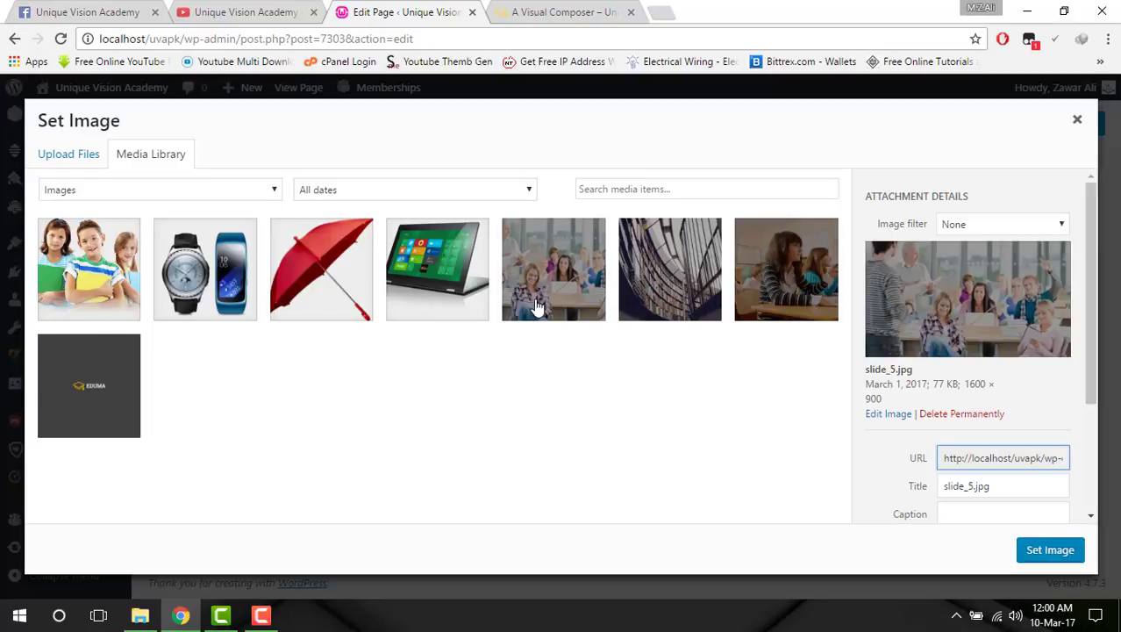
click(538, 303)
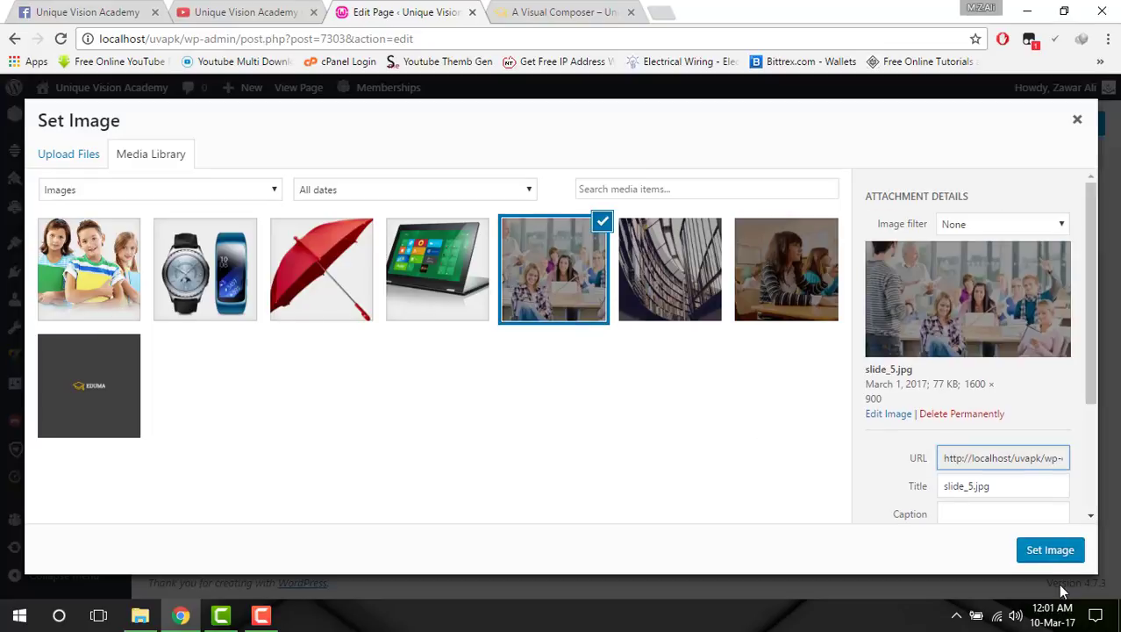
click(1049, 551)
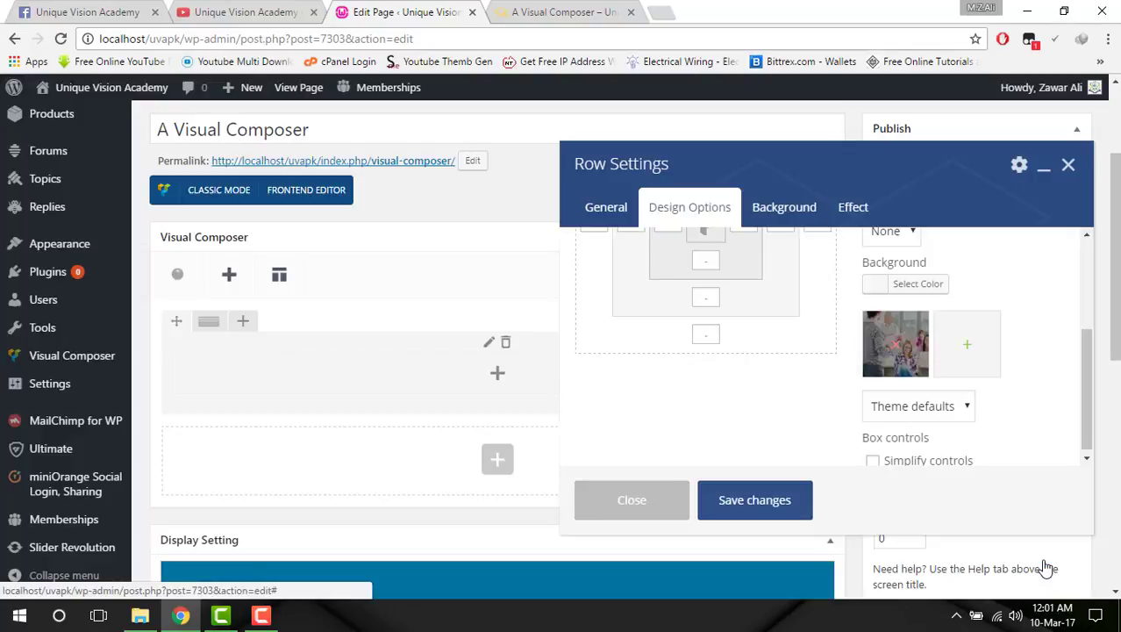
click(950, 405)
click(1035, 413)
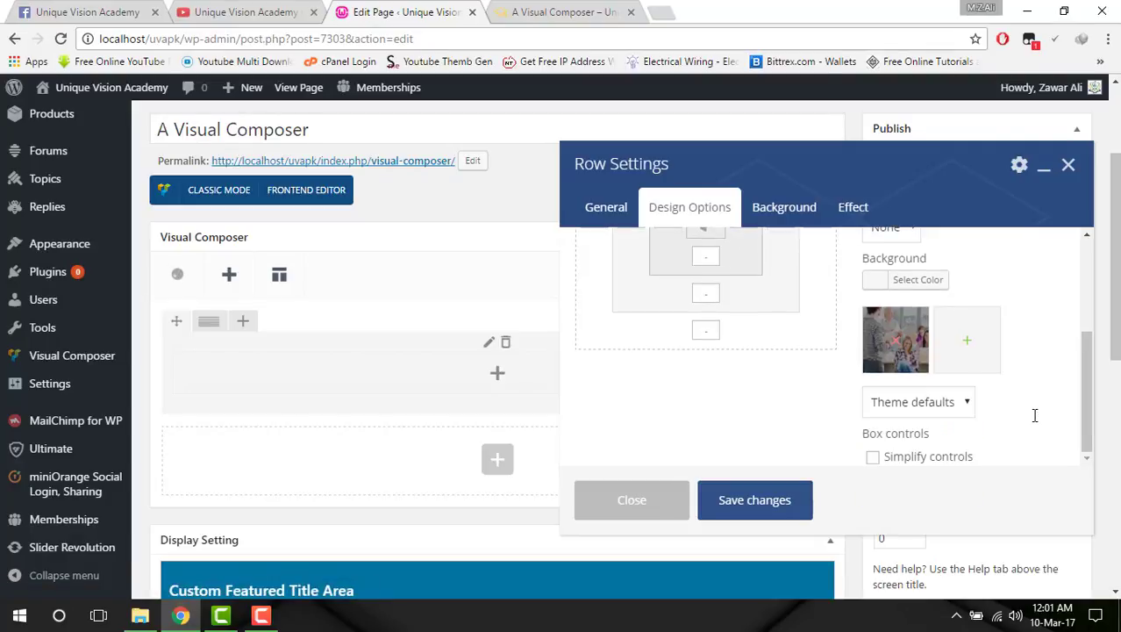
Set the row's border radius to 5px in its design options.
scroll(1027, 441, down, 2)
scroll(1028, 440, up, 2)
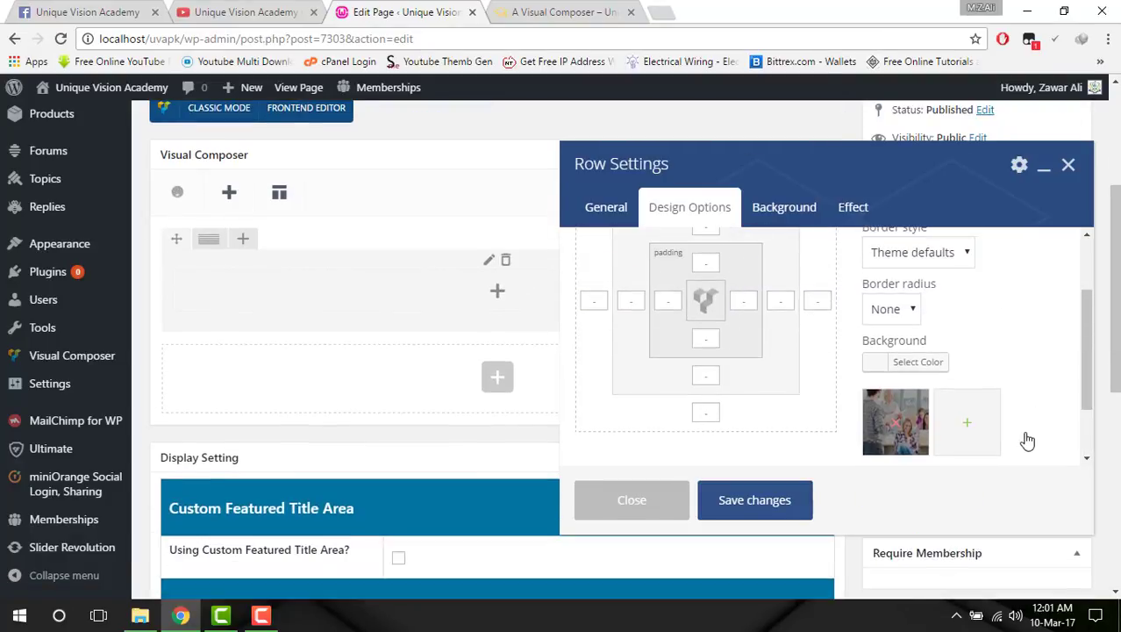
click(896, 312)
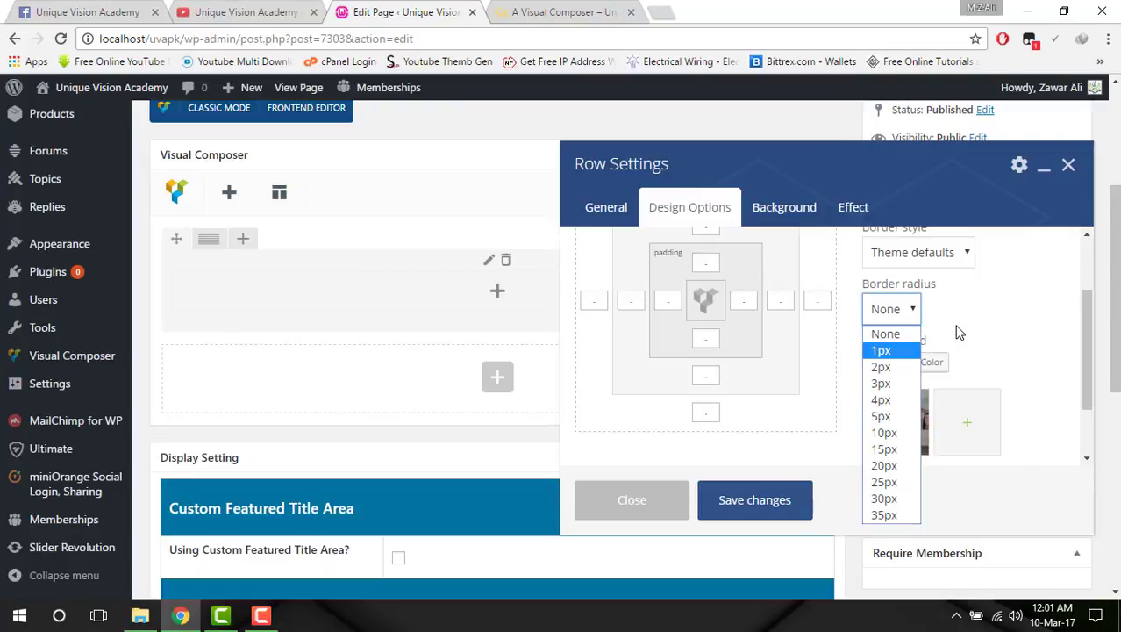
click(891, 415)
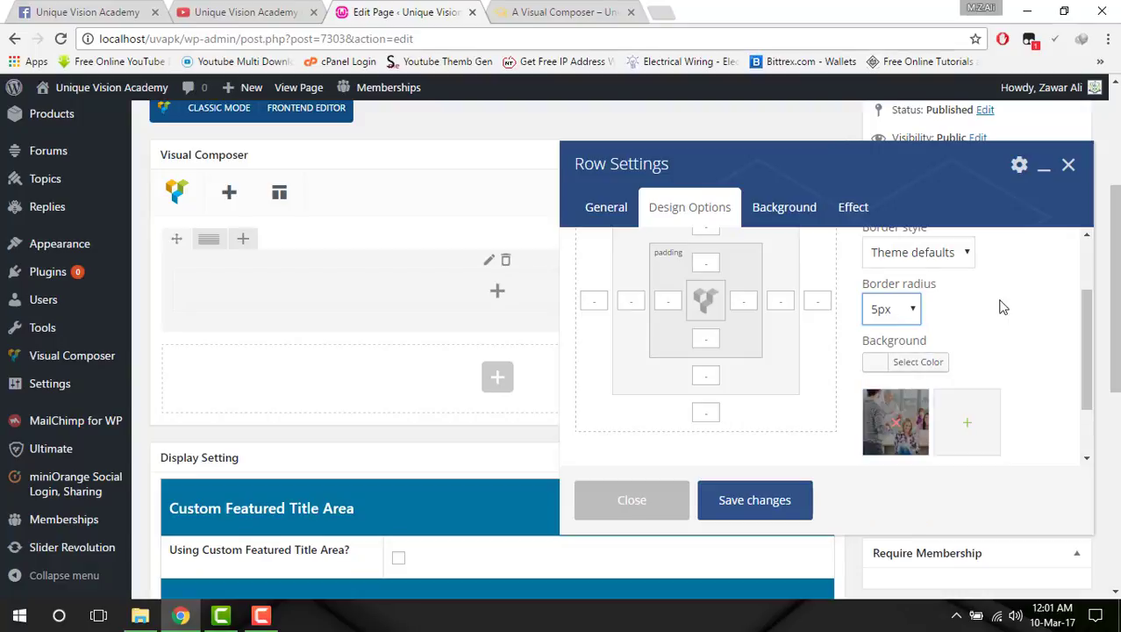
Set the row's border color to the preset green swatch.
scroll(992, 336, up, 1)
scroll(990, 331, up, 1)
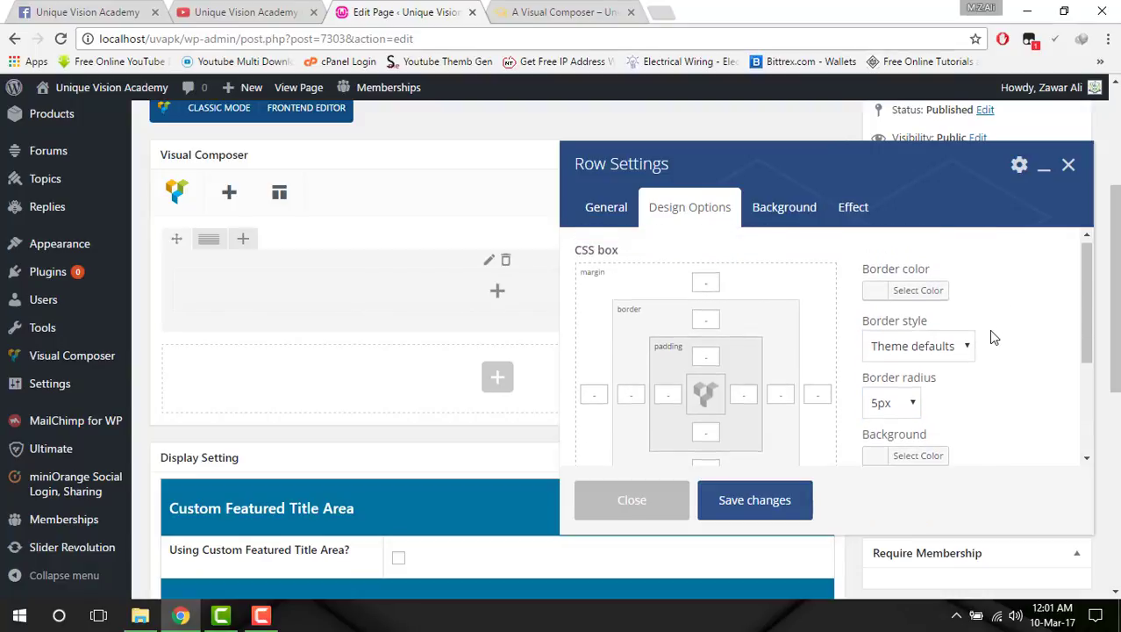
click(875, 305)
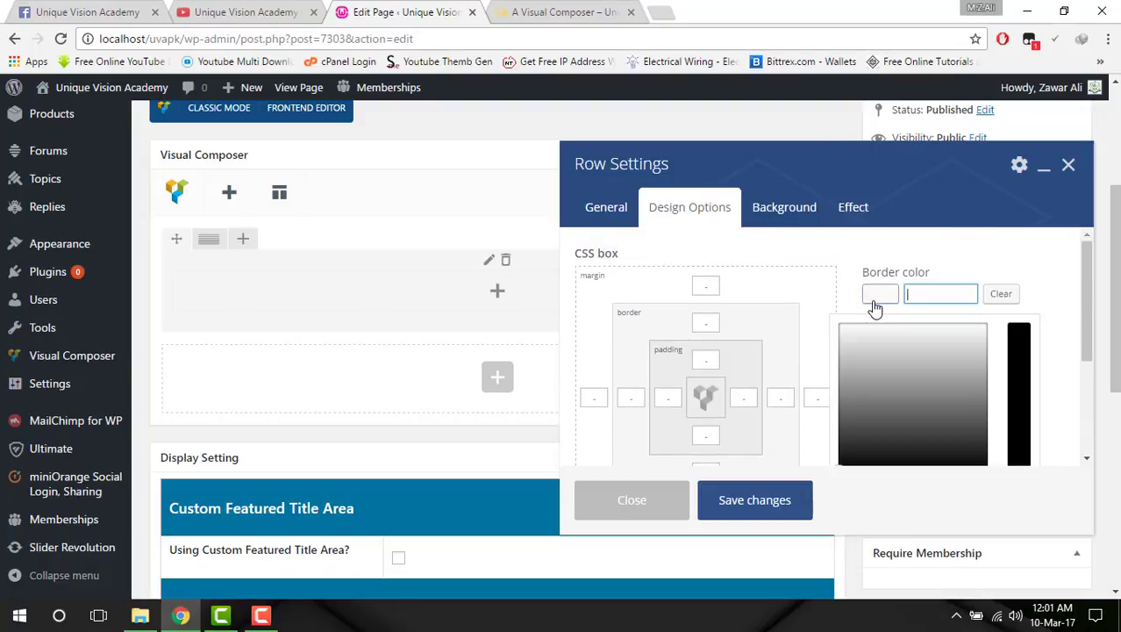
scroll(916, 377, down, 1)
click(941, 401)
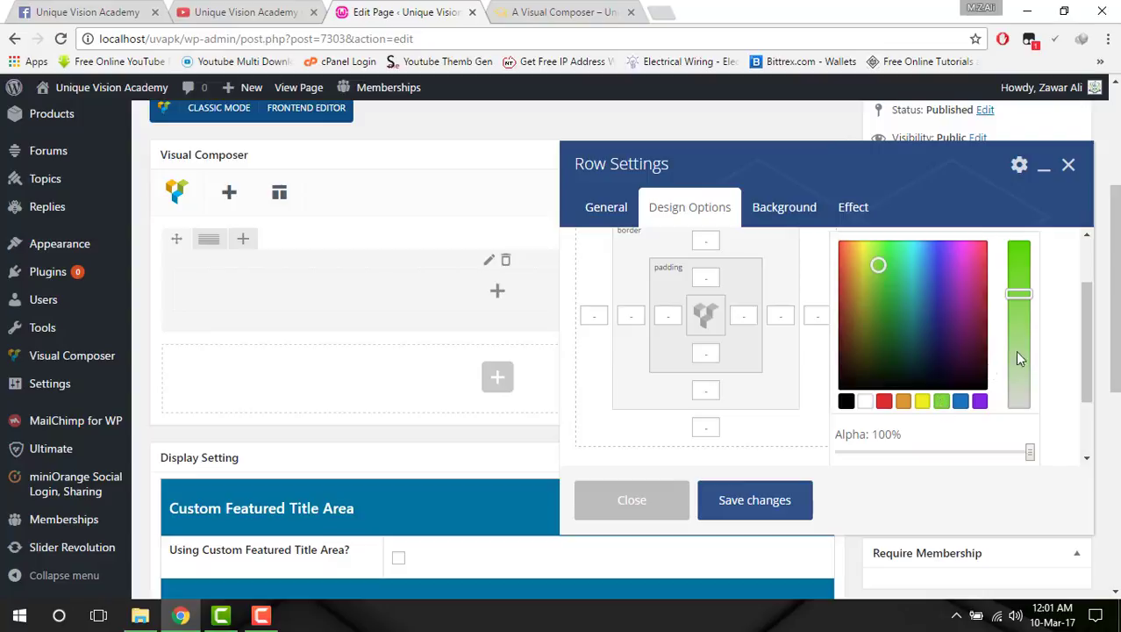
click(1063, 332)
scroll(1063, 332, up, 1)
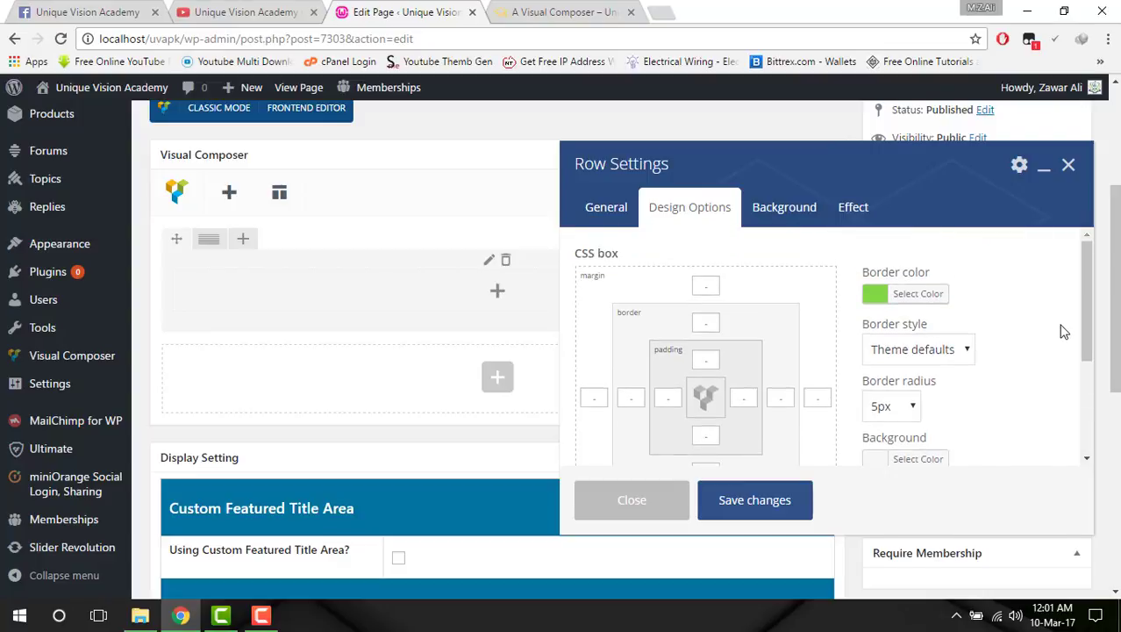
scroll(1057, 330, up, 2)
Try the YouTube Video background style for the row, look over its options, and restore the Default style.
click(784, 211)
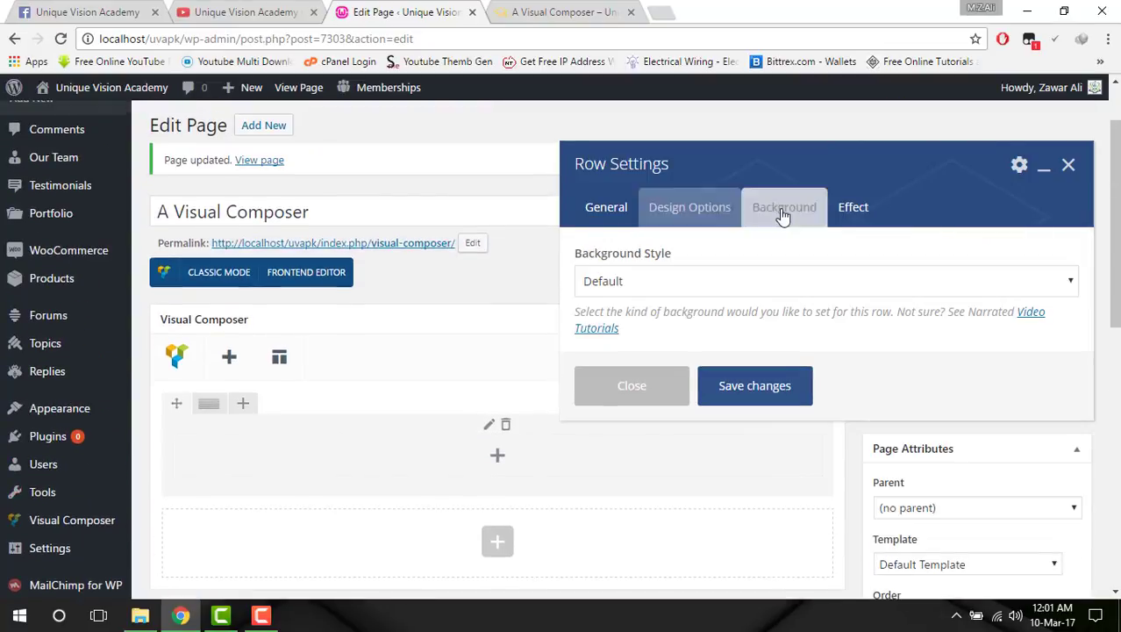
click(708, 288)
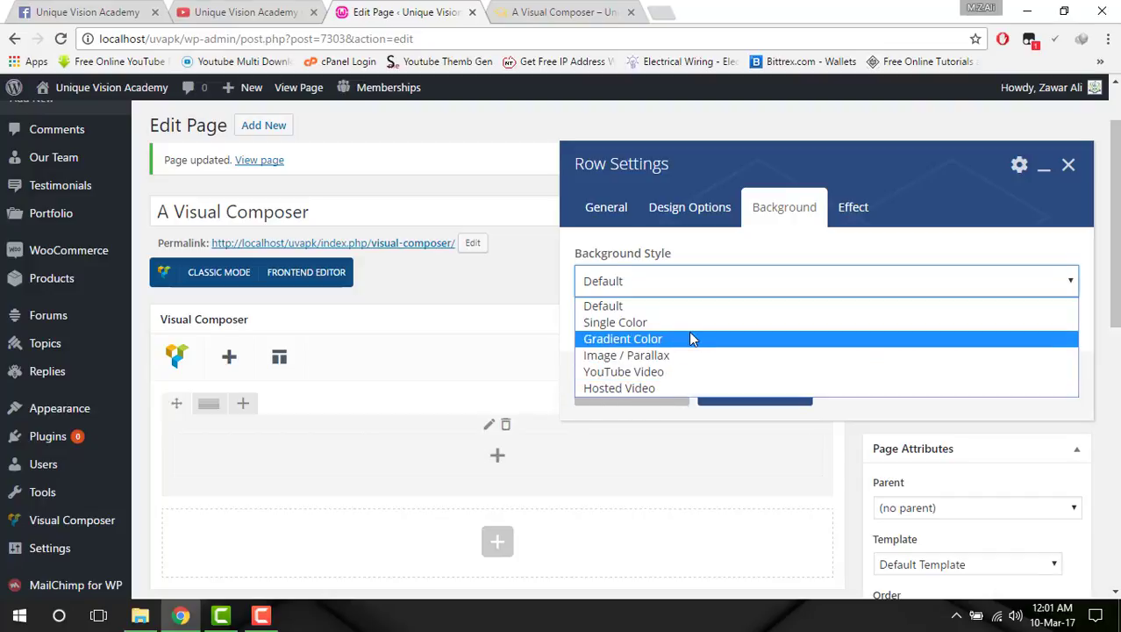
click(689, 373)
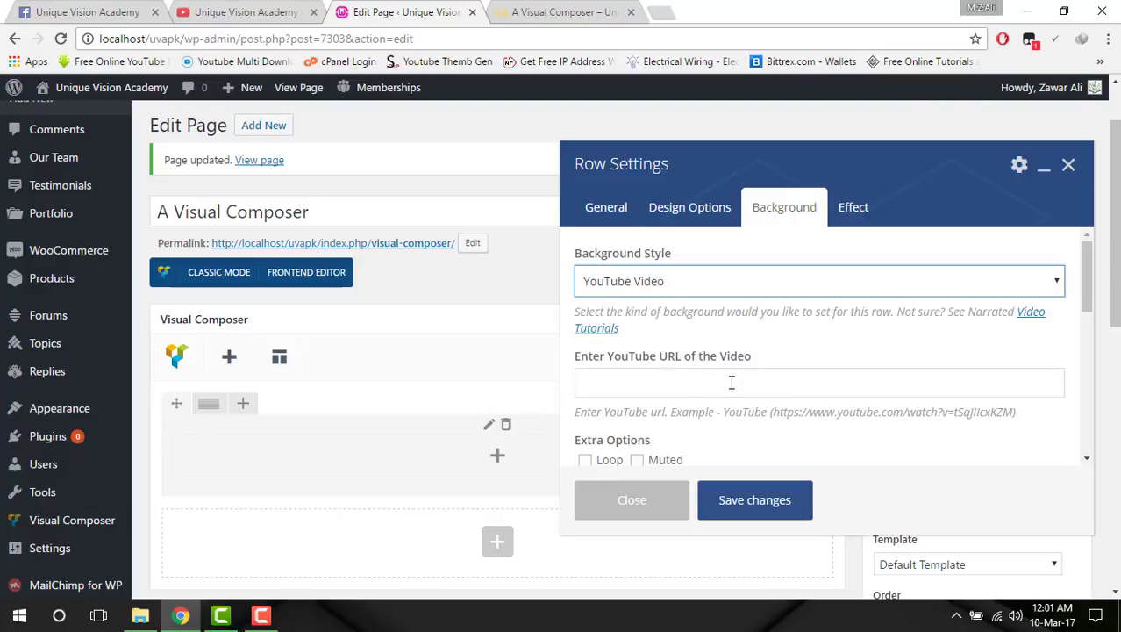
click(730, 380)
scroll(731, 381, down, 1)
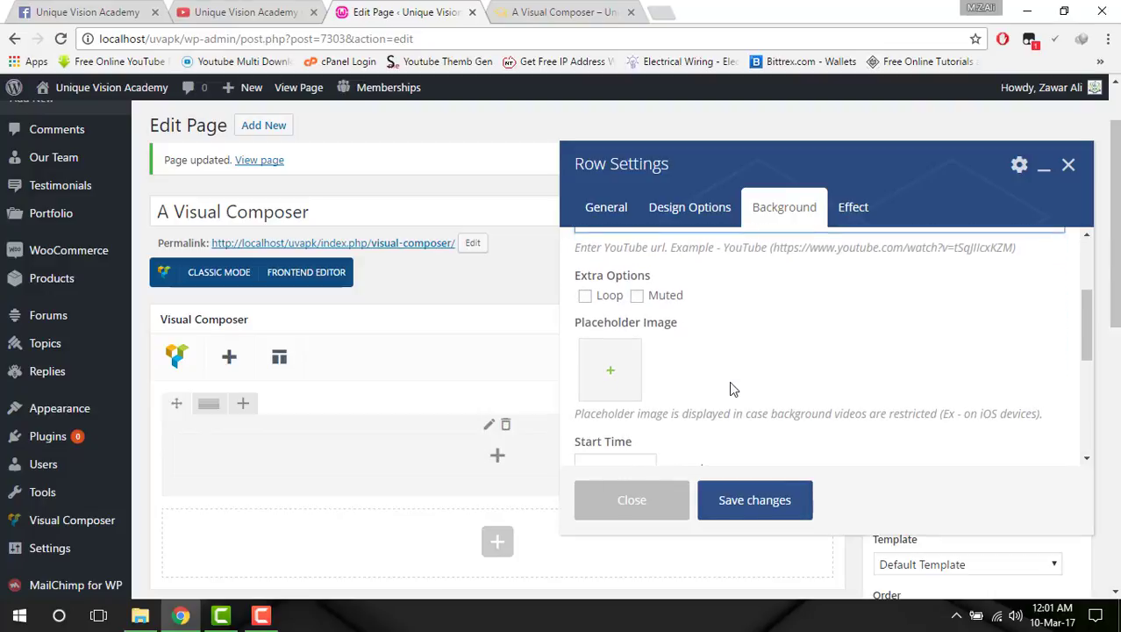
scroll(730, 383, up, 1)
scroll(732, 388, up, 1)
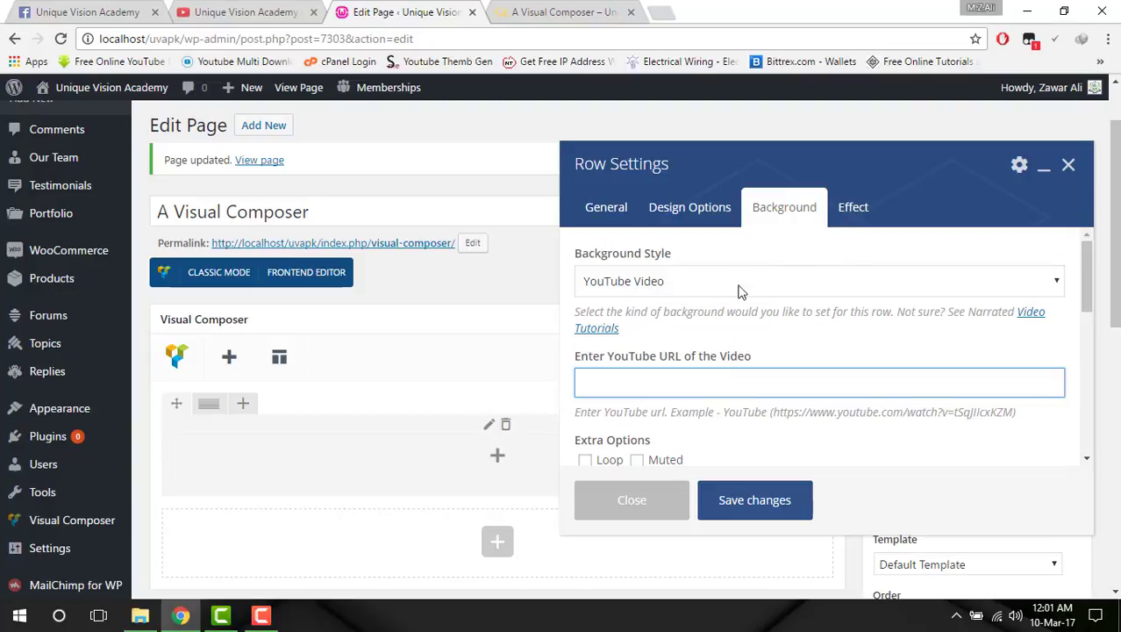
click(662, 288)
click(647, 307)
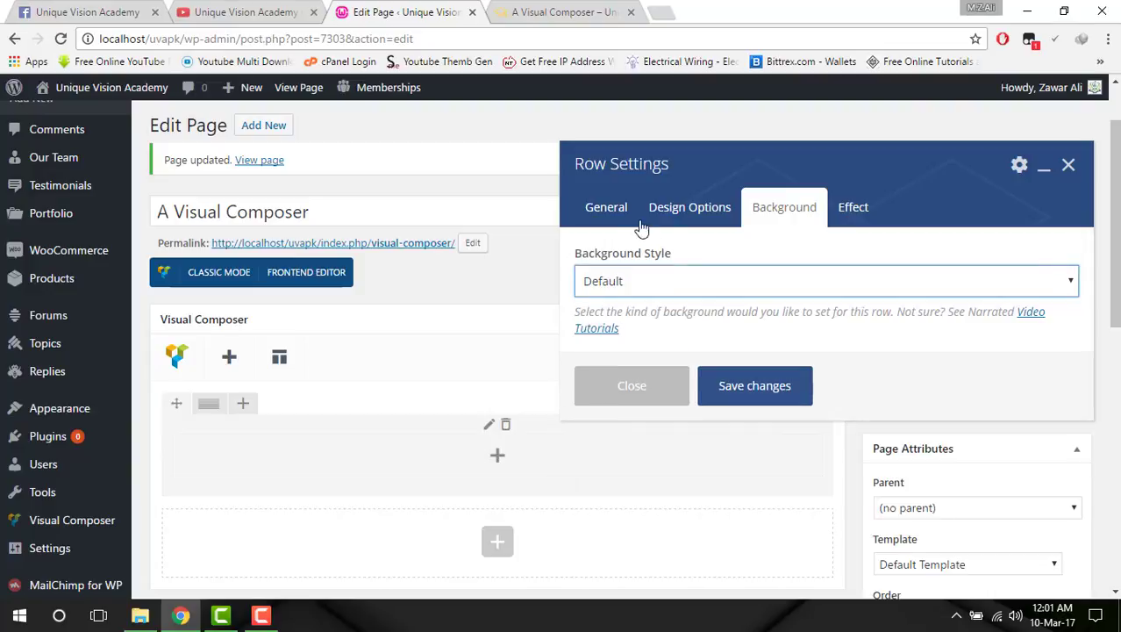
Review the row's general settings from row height and content position through parallax, CSS animation, row ID and extra class name.
click(624, 220)
scroll(670, 313, down, 1)
scroll(670, 313, down, 3)
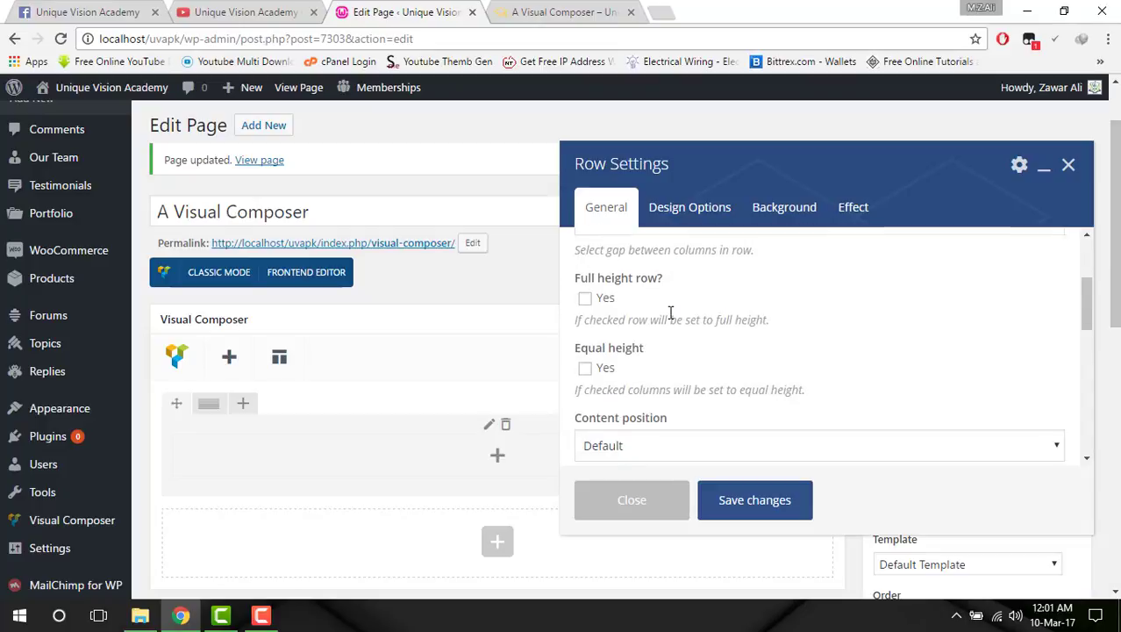
scroll(670, 312, down, 5)
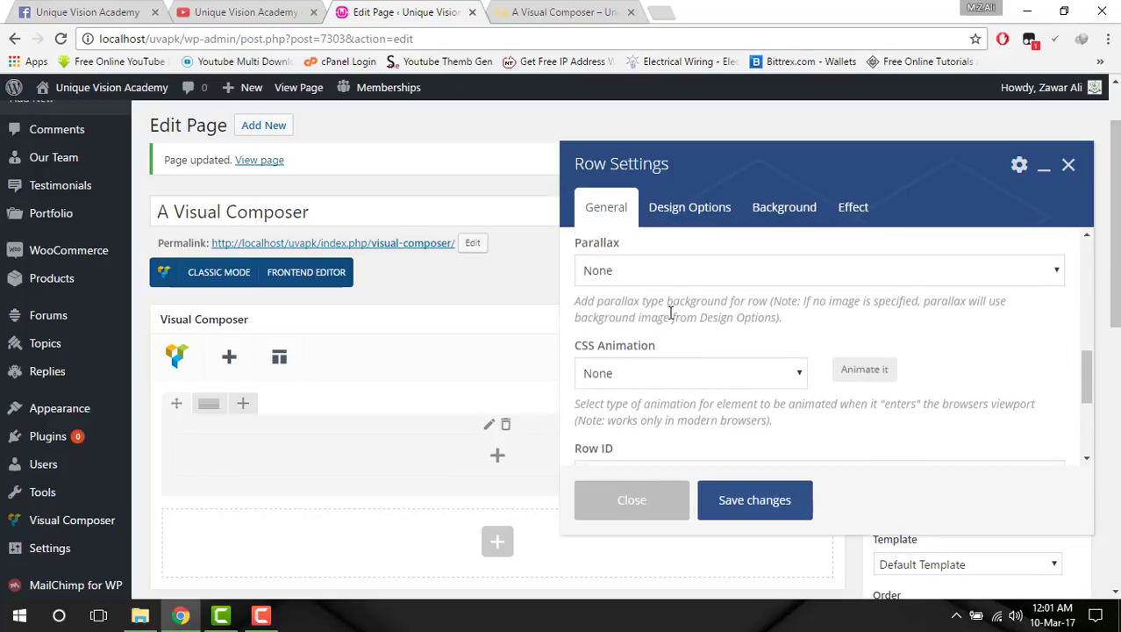
scroll(670, 301, down, 1)
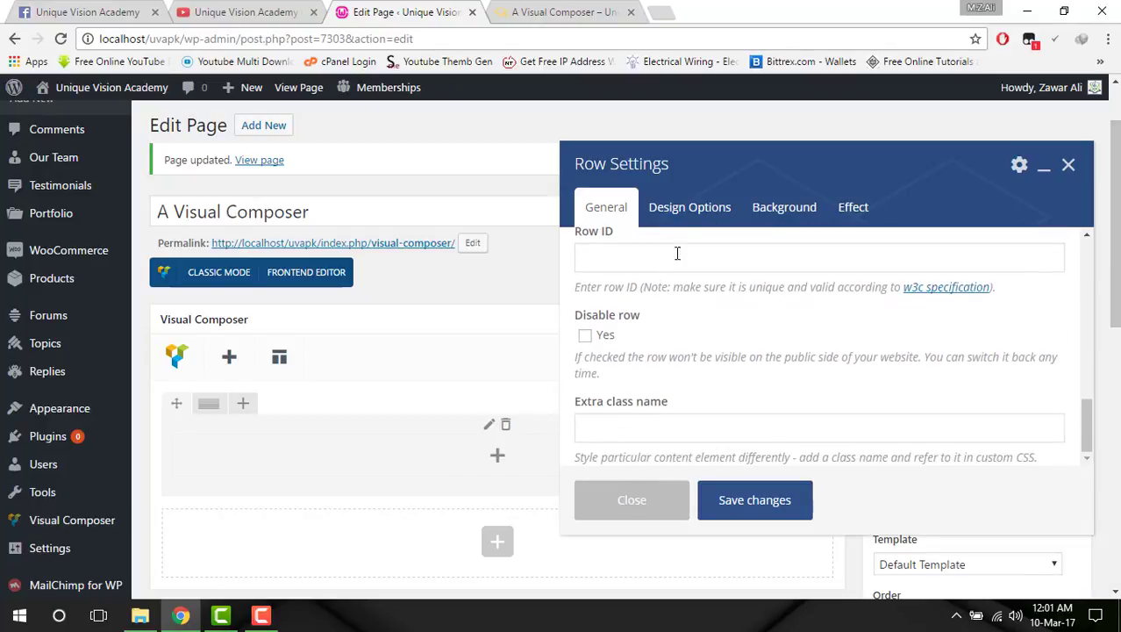
Check the row's design options, save the row settings and update the page.
click(689, 209)
scroll(873, 329, down, 1)
scroll(873, 329, down, 1)
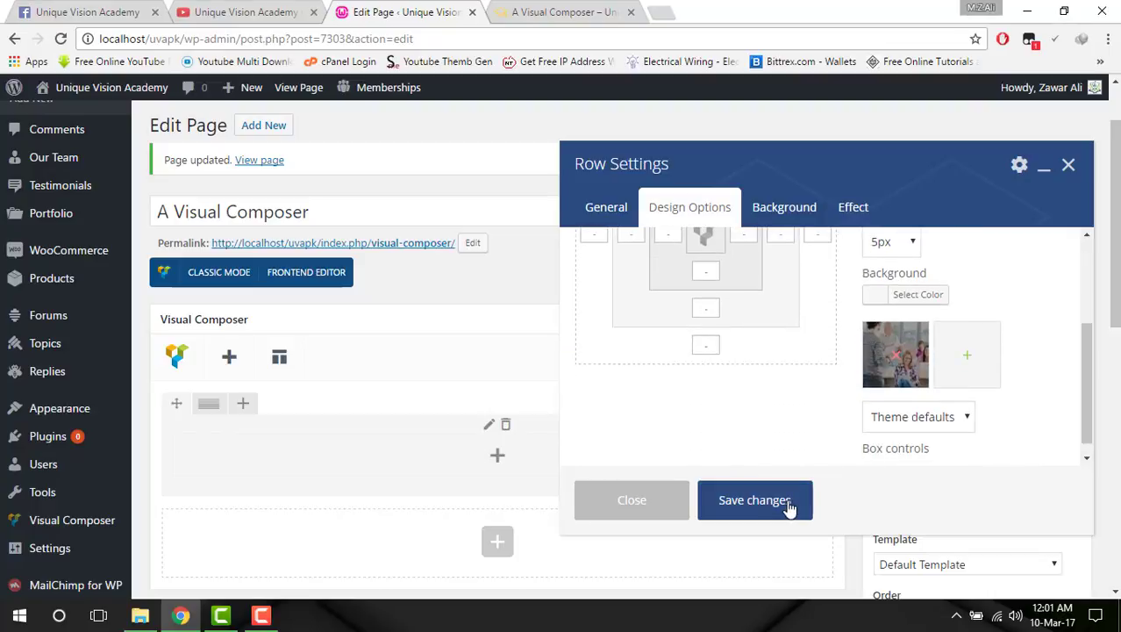
click(789, 506)
click(1052, 396)
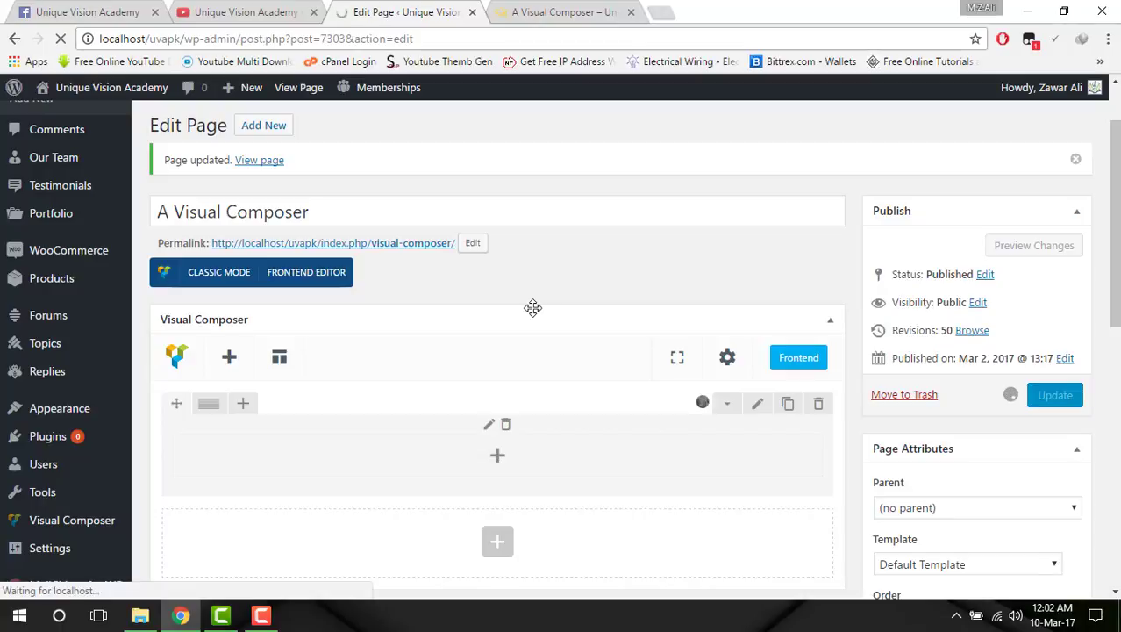
Turn off the computer's Wi-Fi connection.
click(1000, 616)
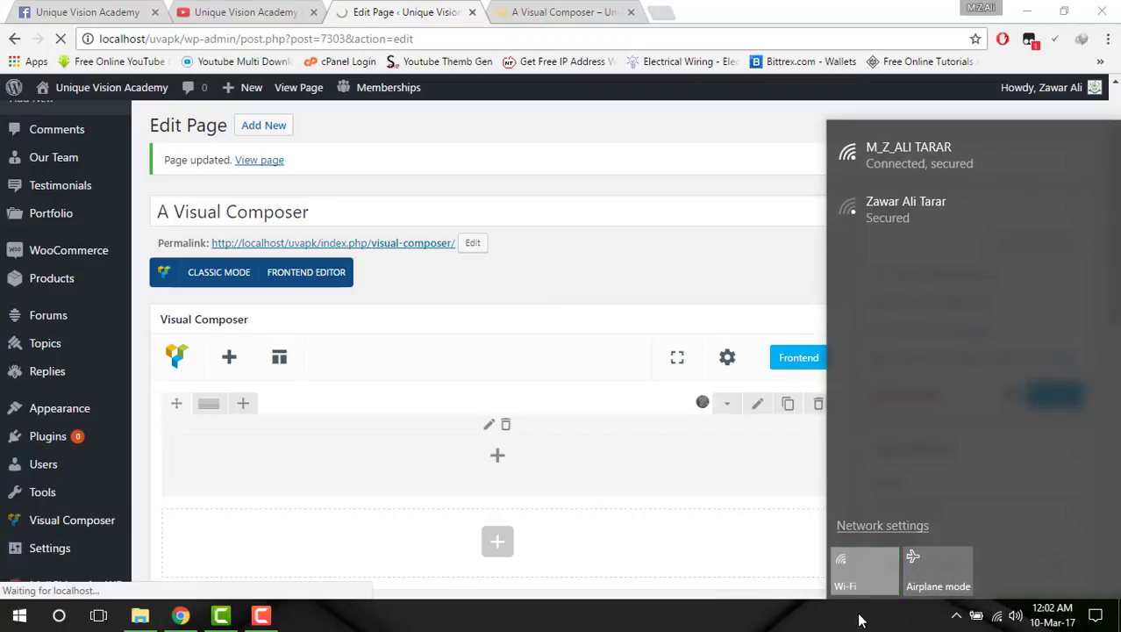
click(859, 619)
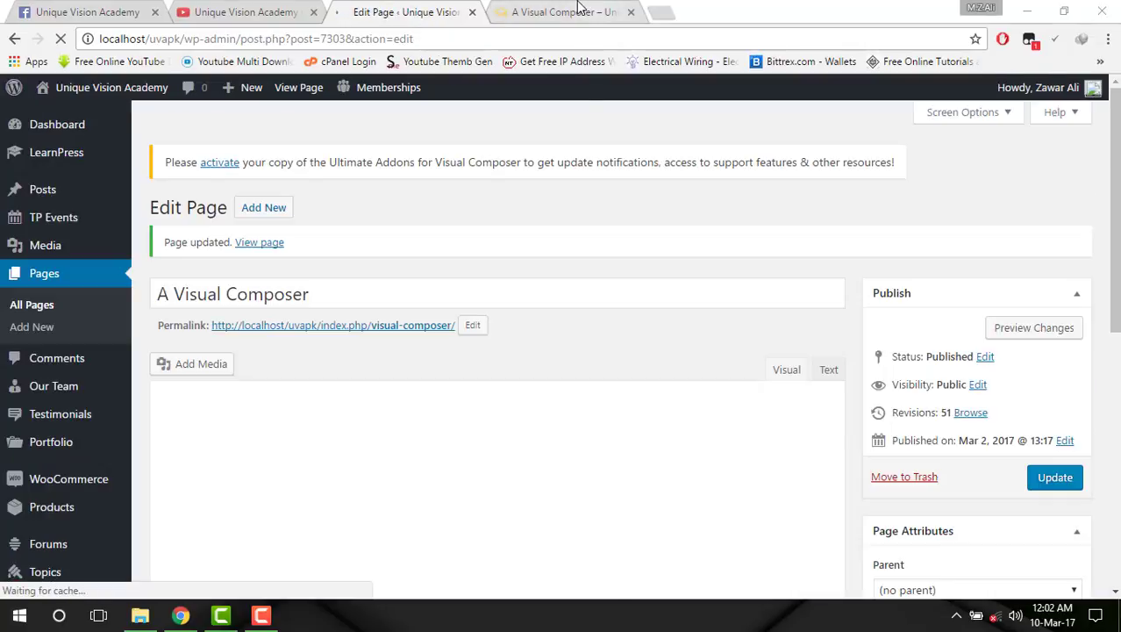
Reload the published A Visual Composer page and examine how the row and its background image are displayed.
click(581, 12)
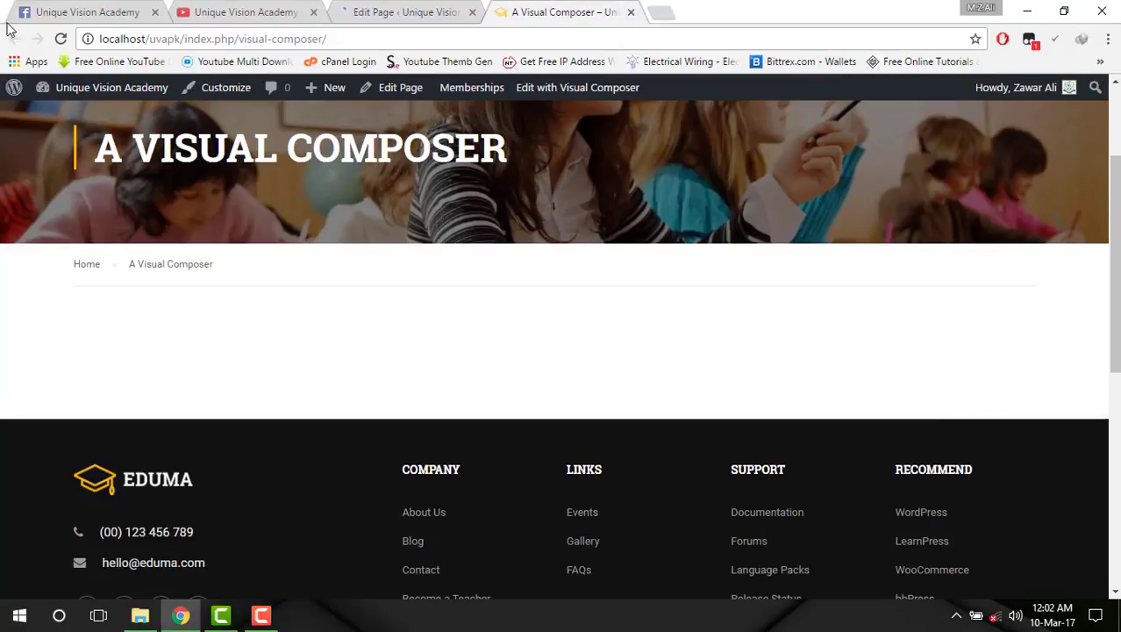
click(61, 39)
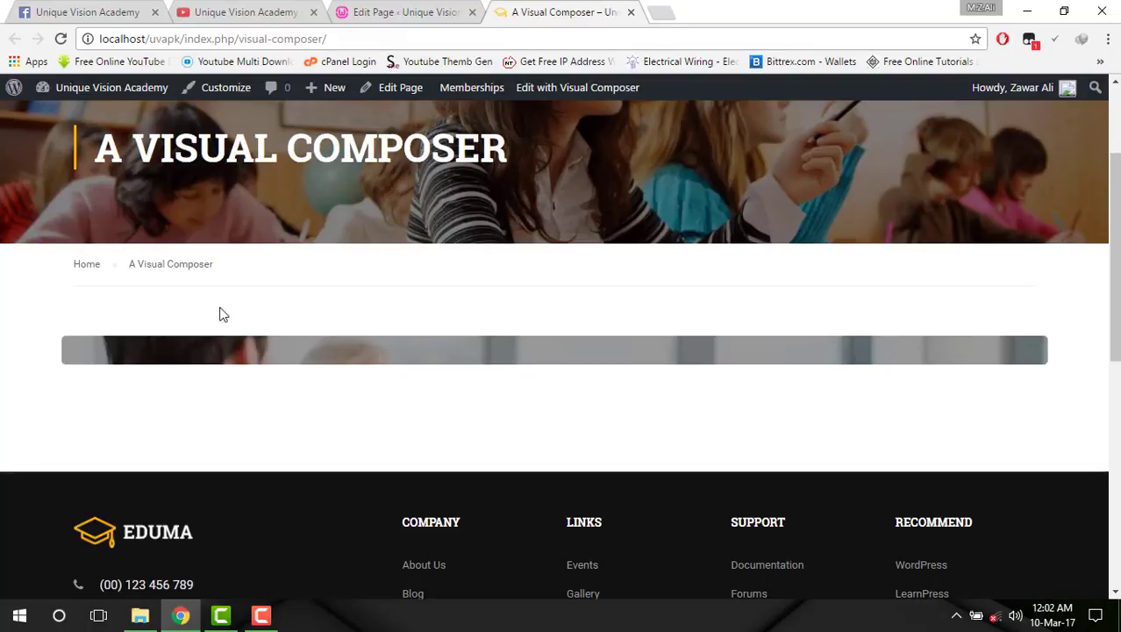
scroll(395, 367, down, 1)
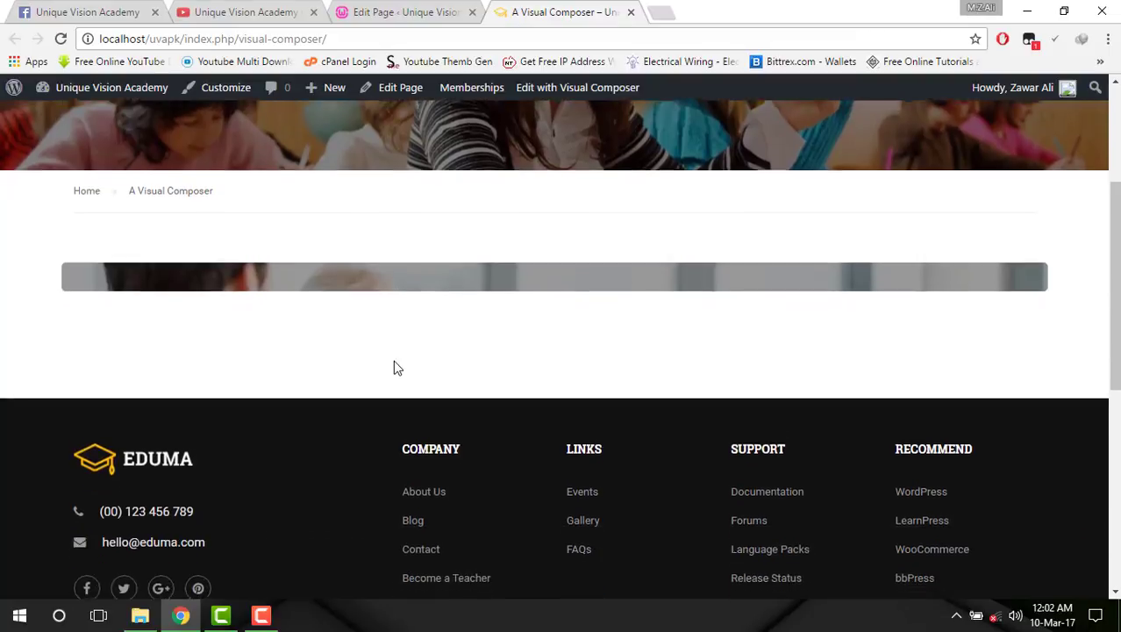
scroll(394, 367, up, 1)
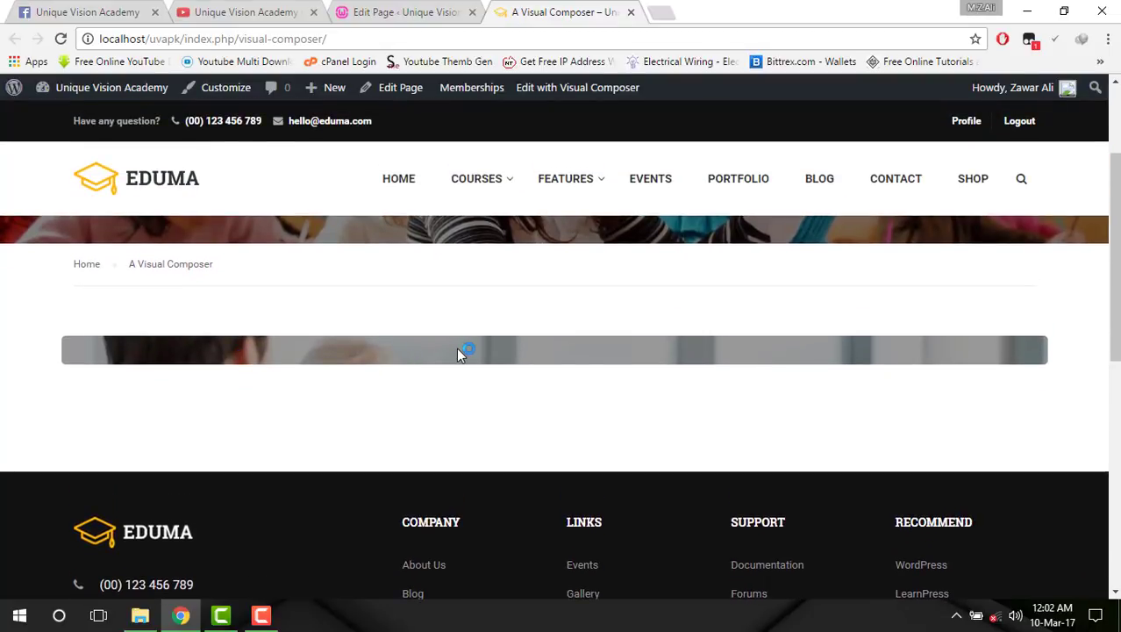
scroll(453, 367, down, 1)
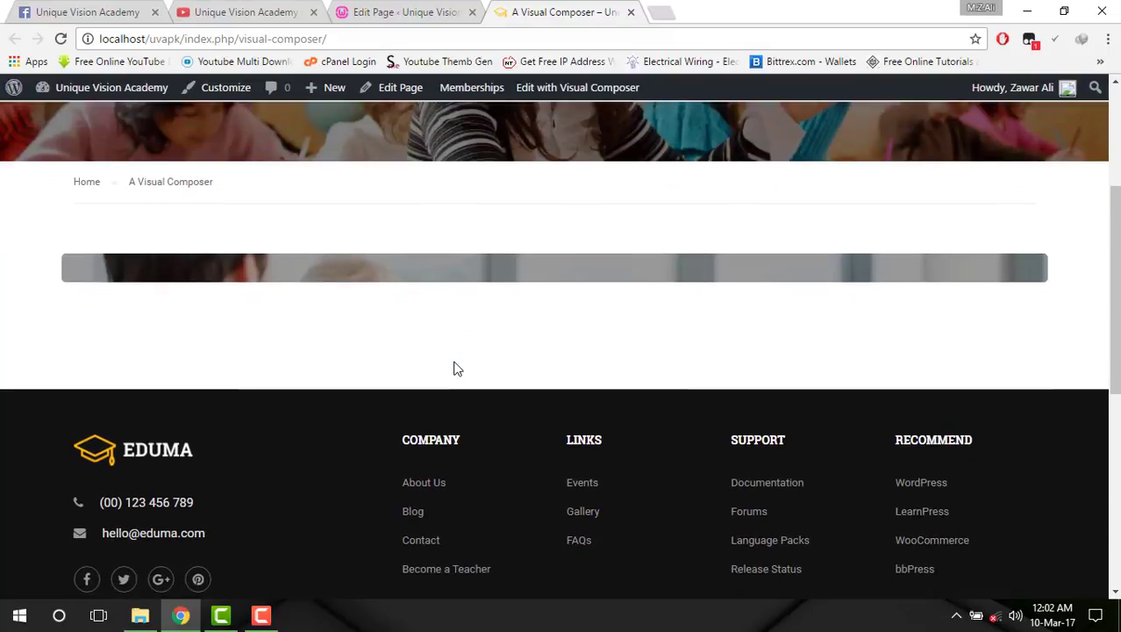
scroll(421, 368, up, 1)
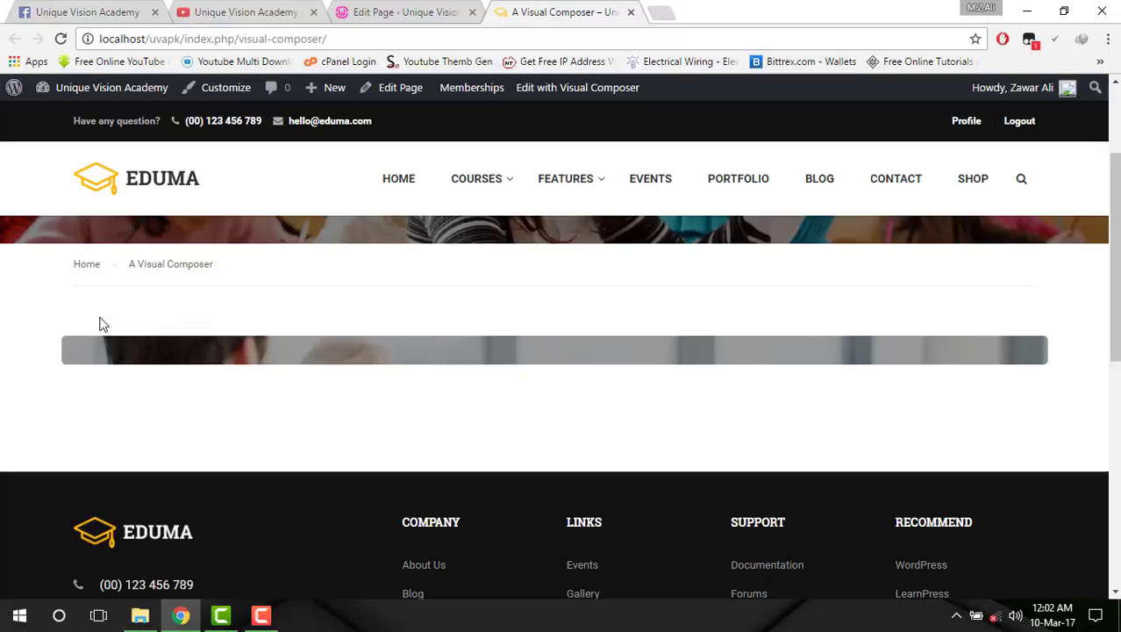
Return to the page editor and enable full height for the row, with the columns position set to Middle.
click(373, 12)
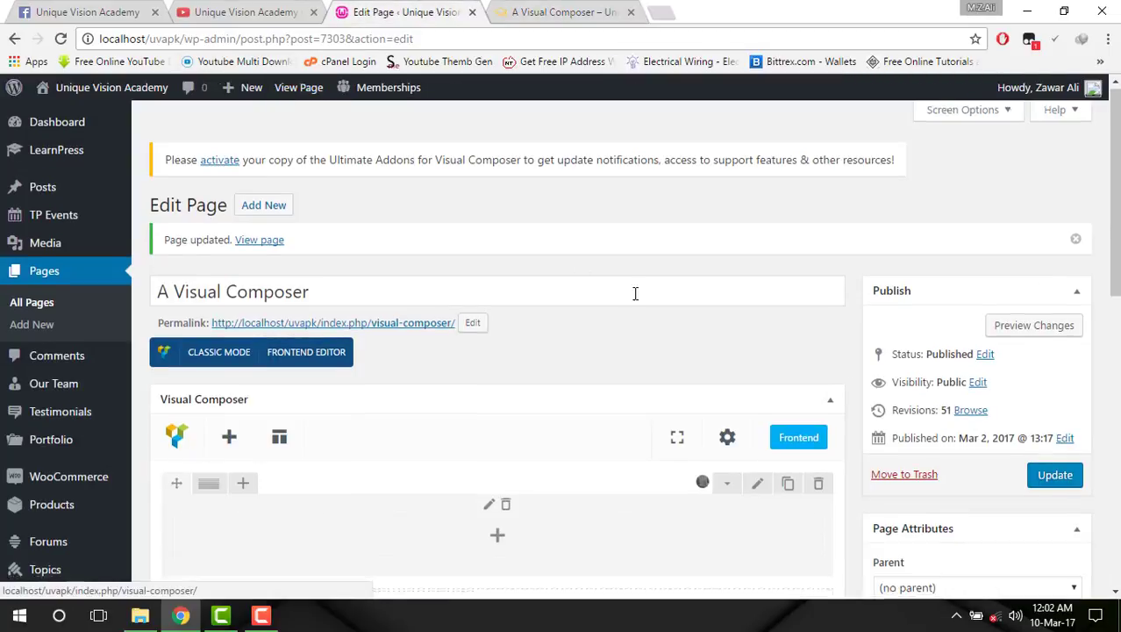
scroll(721, 448, down, 2)
click(758, 324)
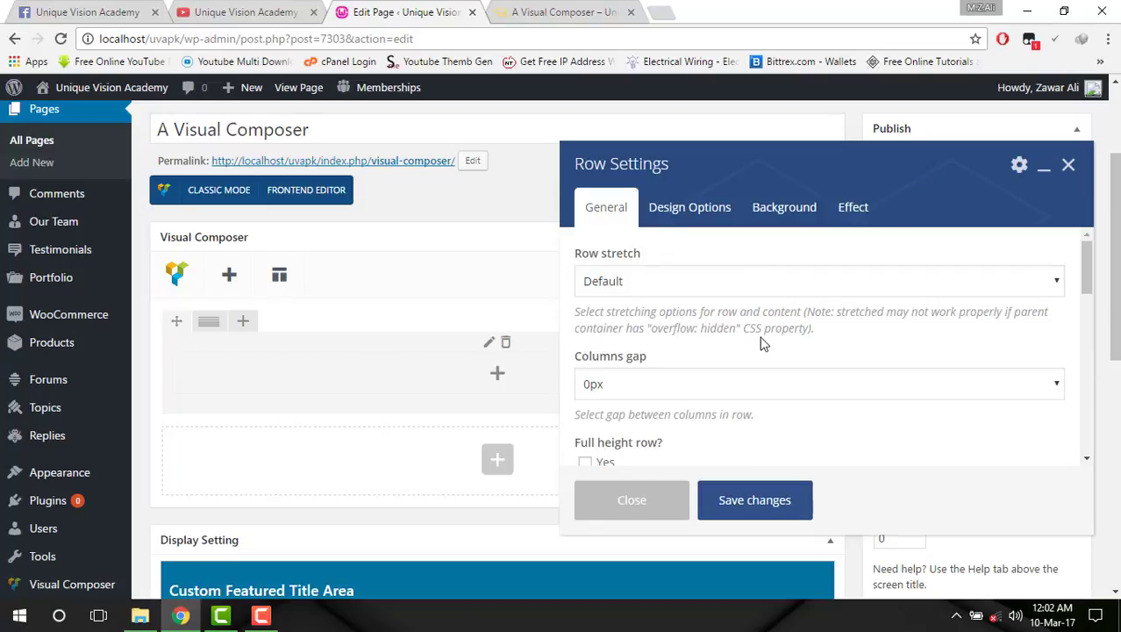
scroll(761, 344, down, 1)
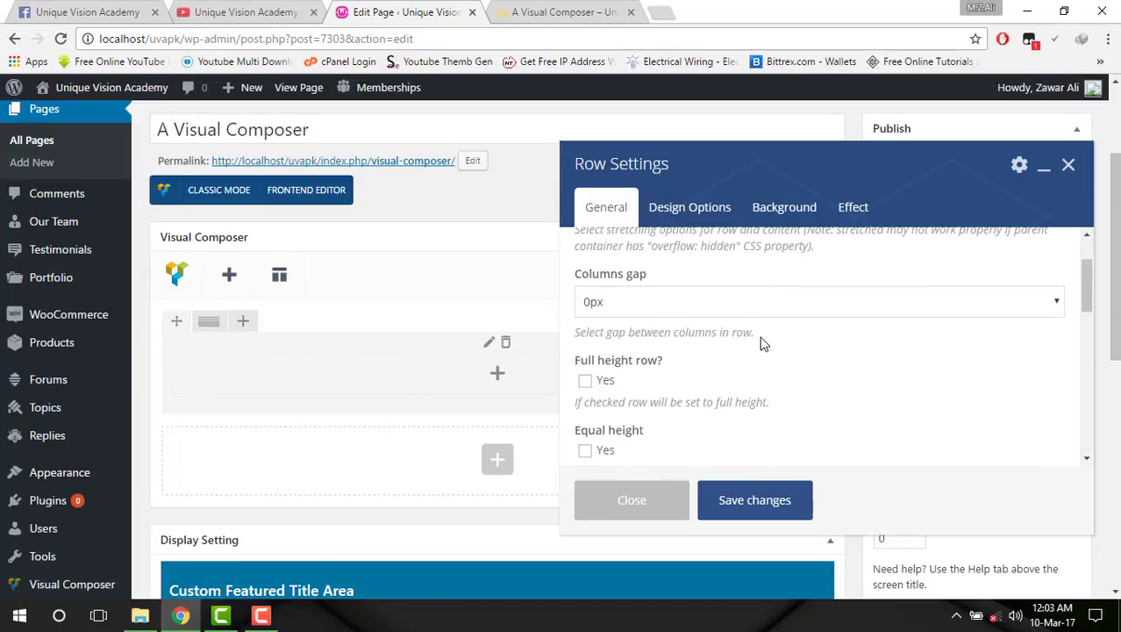
scroll(761, 344, down, 1)
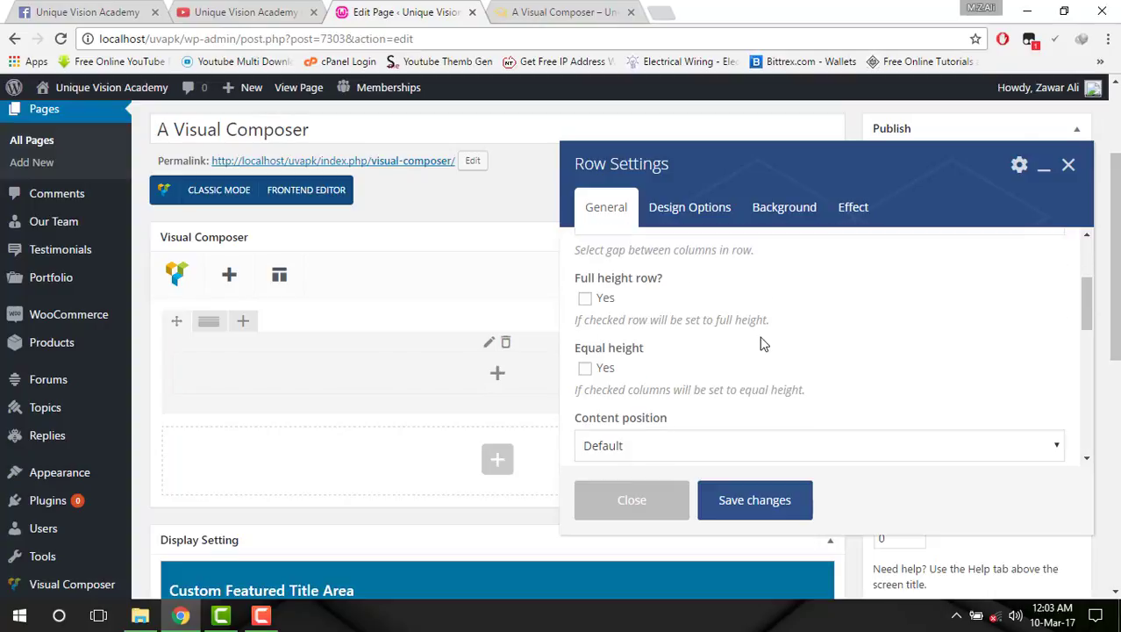
click(585, 298)
scroll(671, 351, down, 1)
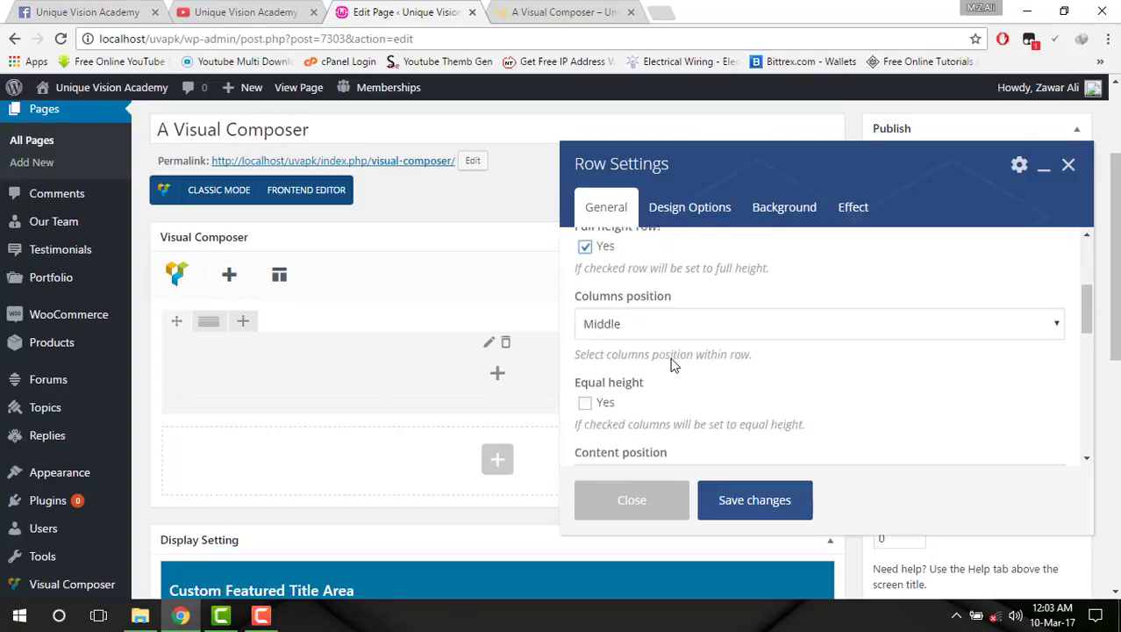
click(687, 302)
click(688, 317)
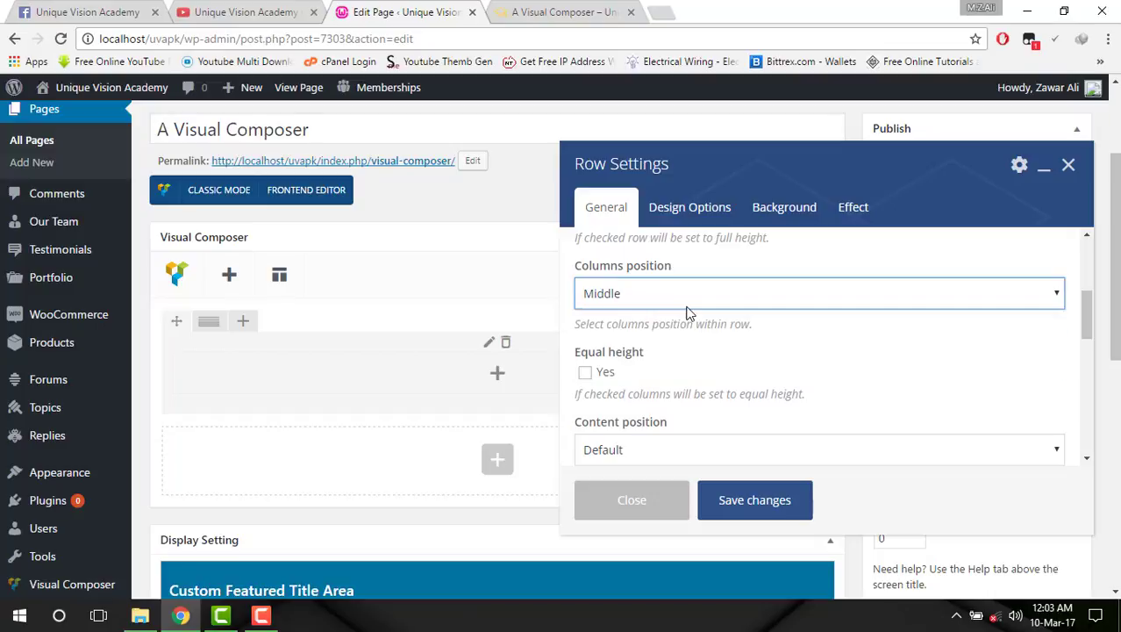
Review the row's remaining general settings, its design options, and its background and effect settings.
scroll(709, 347, down, 2)
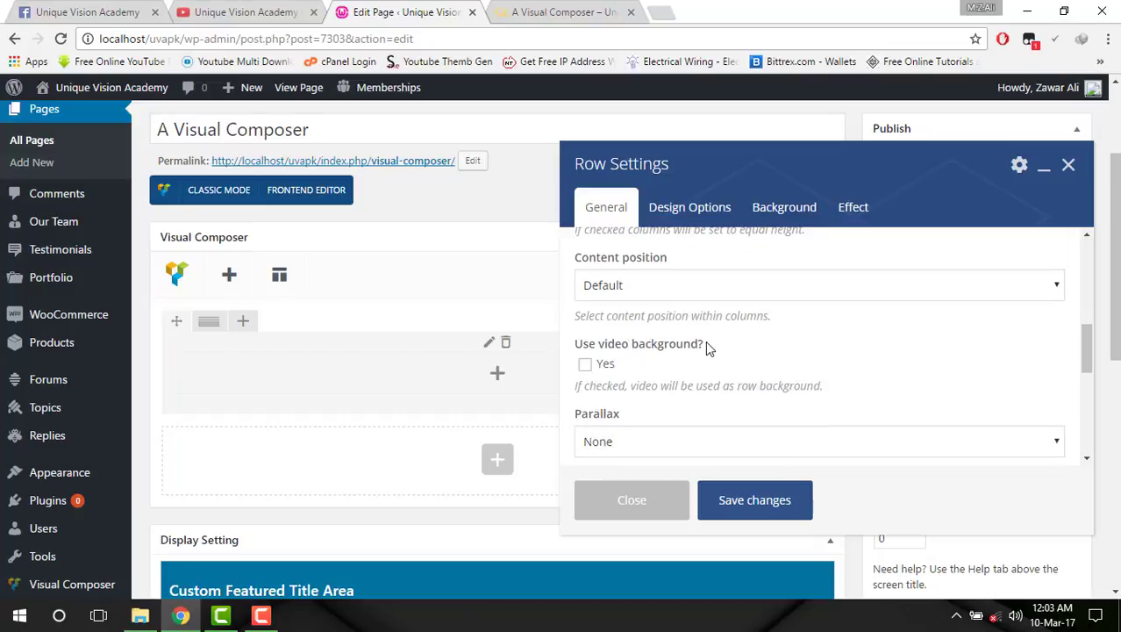
scroll(707, 344, down, 2)
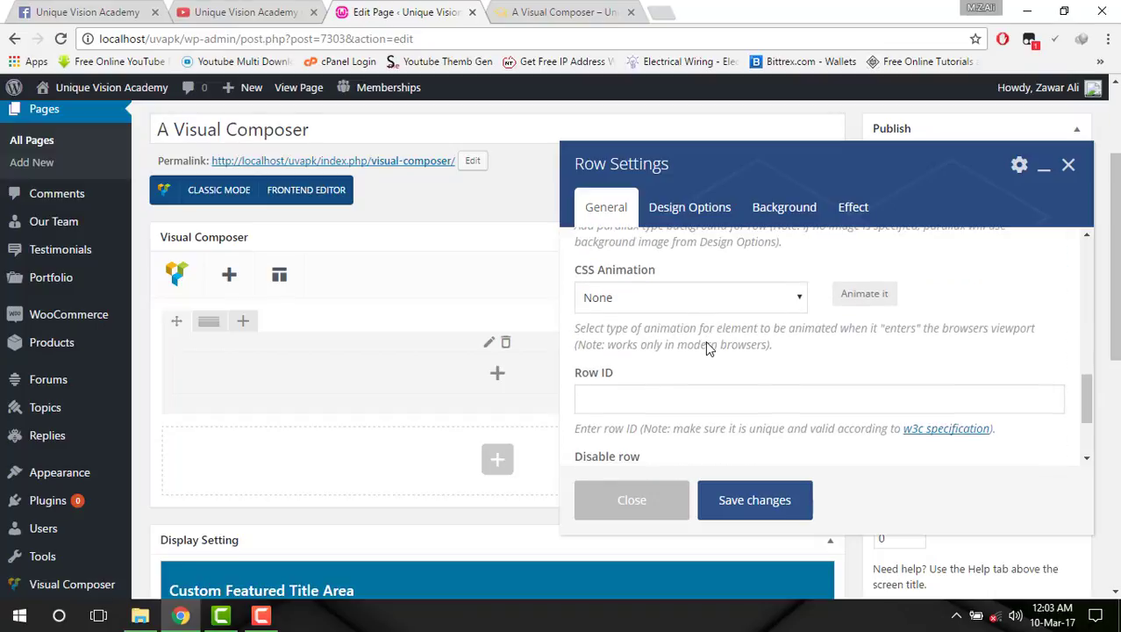
scroll(706, 341, down, 3)
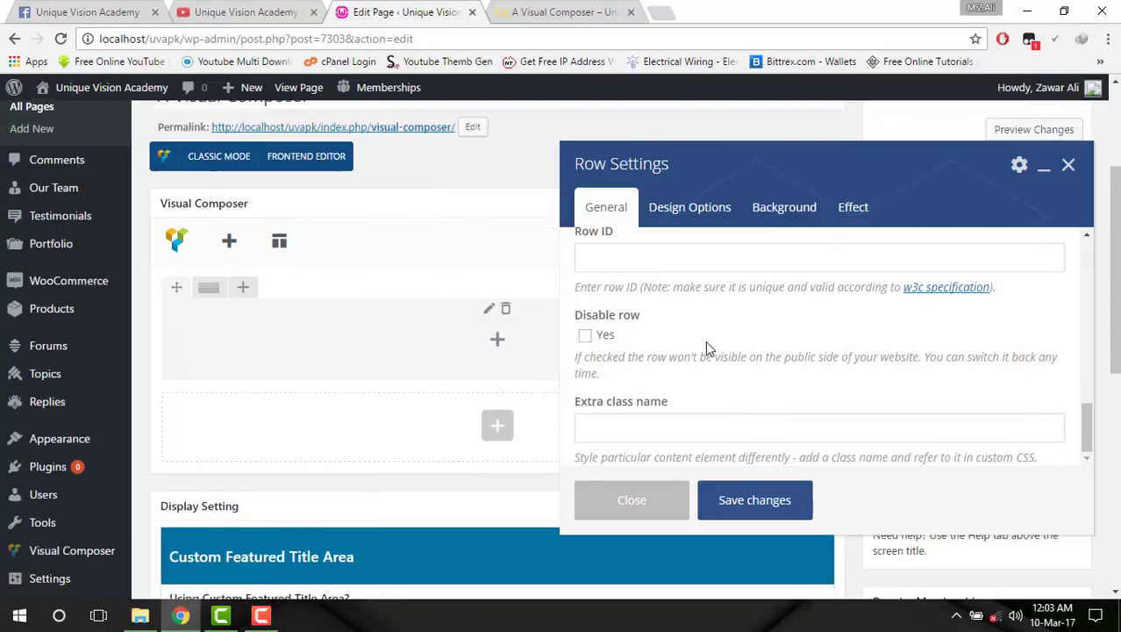
click(687, 211)
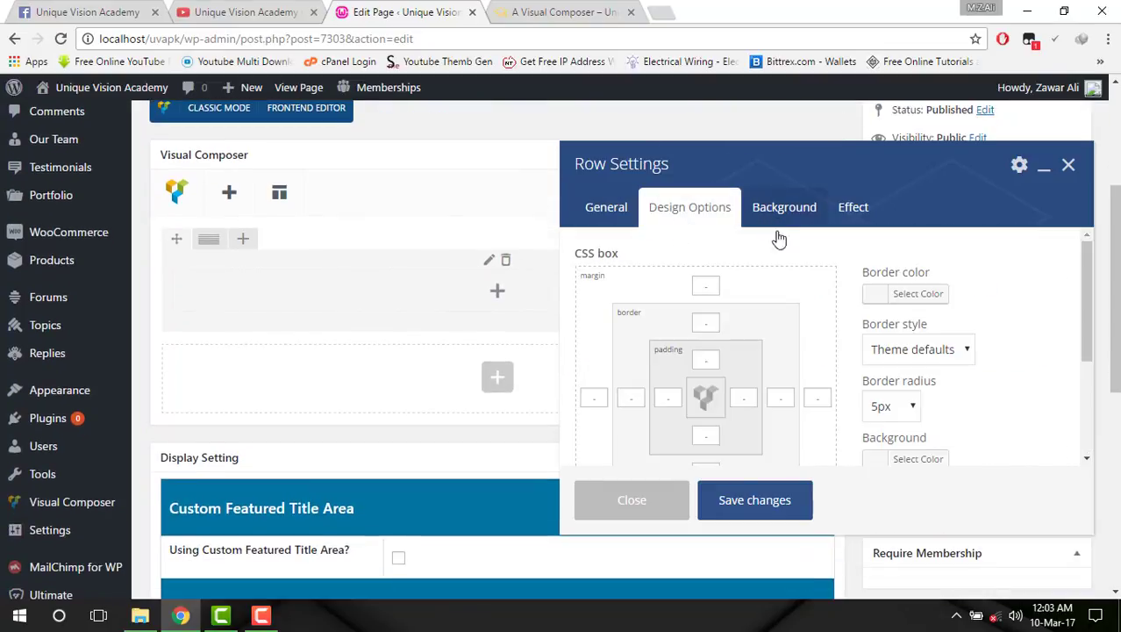
scroll(946, 358, down, 2)
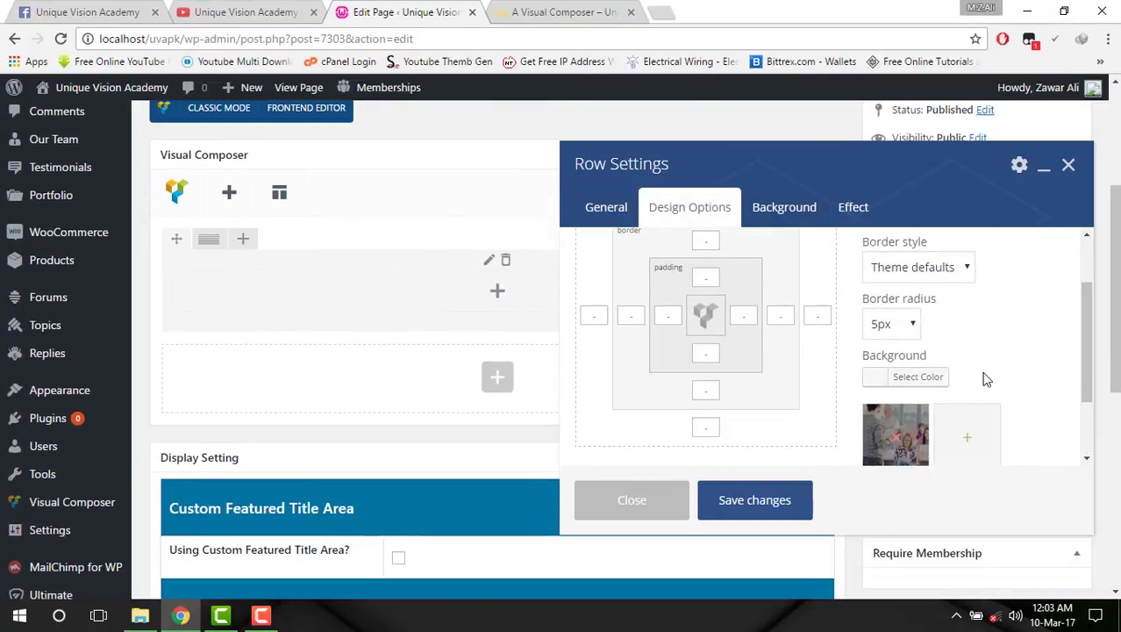
scroll(986, 378, down, 2)
scroll(828, 327, down, 3)
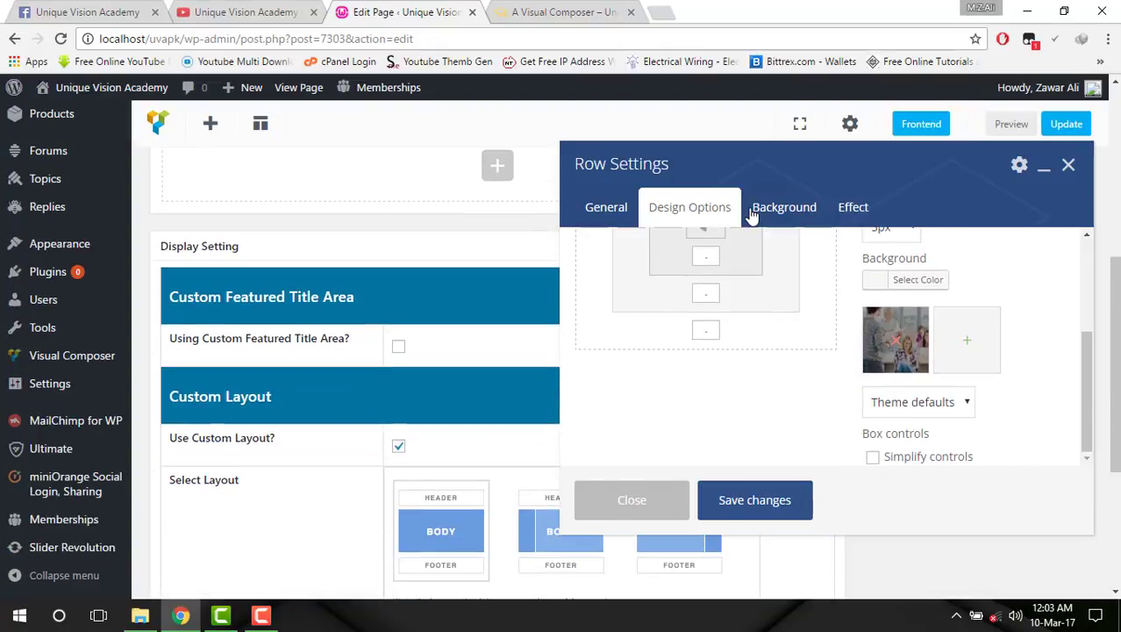
click(780, 210)
click(844, 214)
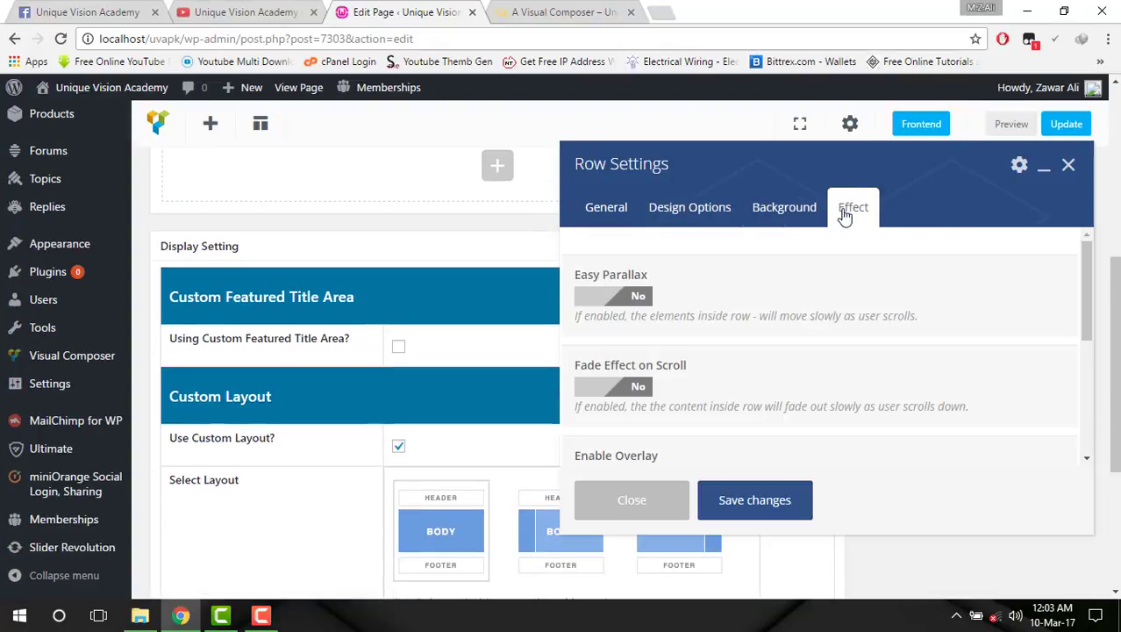
scroll(769, 443, down, 4)
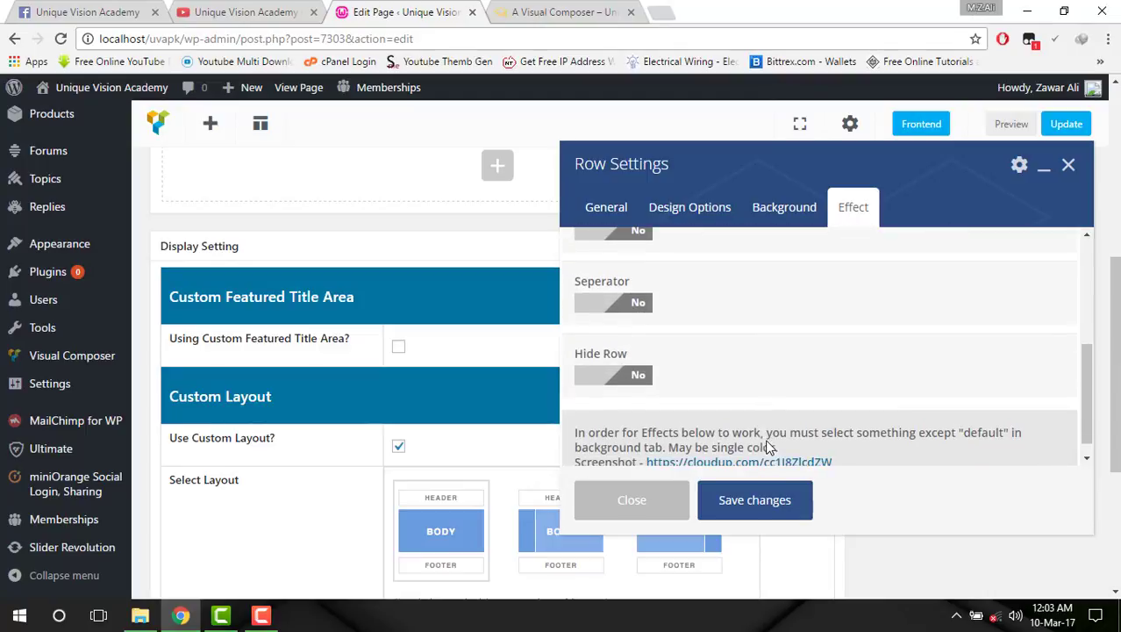
Save the row settings and update the A Visual Composer page.
click(780, 501)
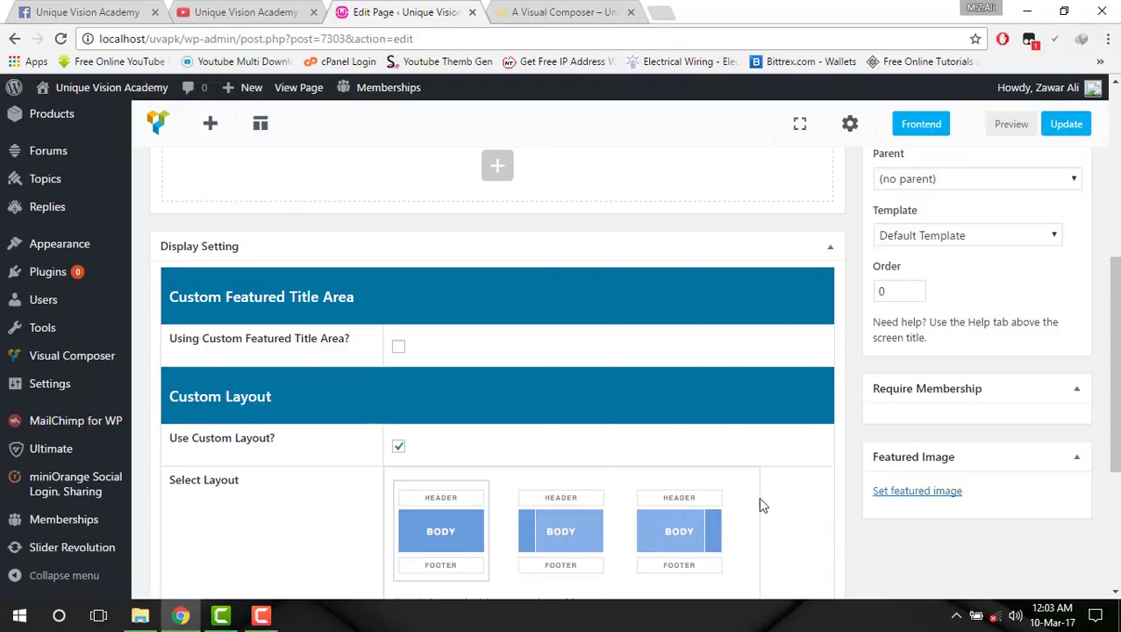
click(1067, 124)
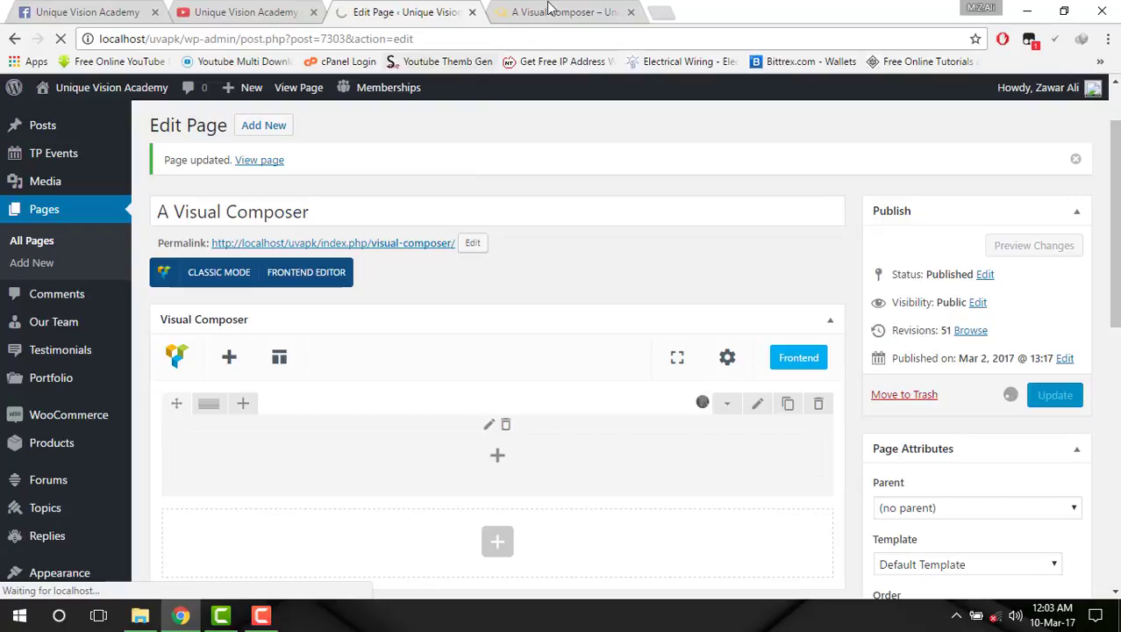
key(ctrl+Tab)
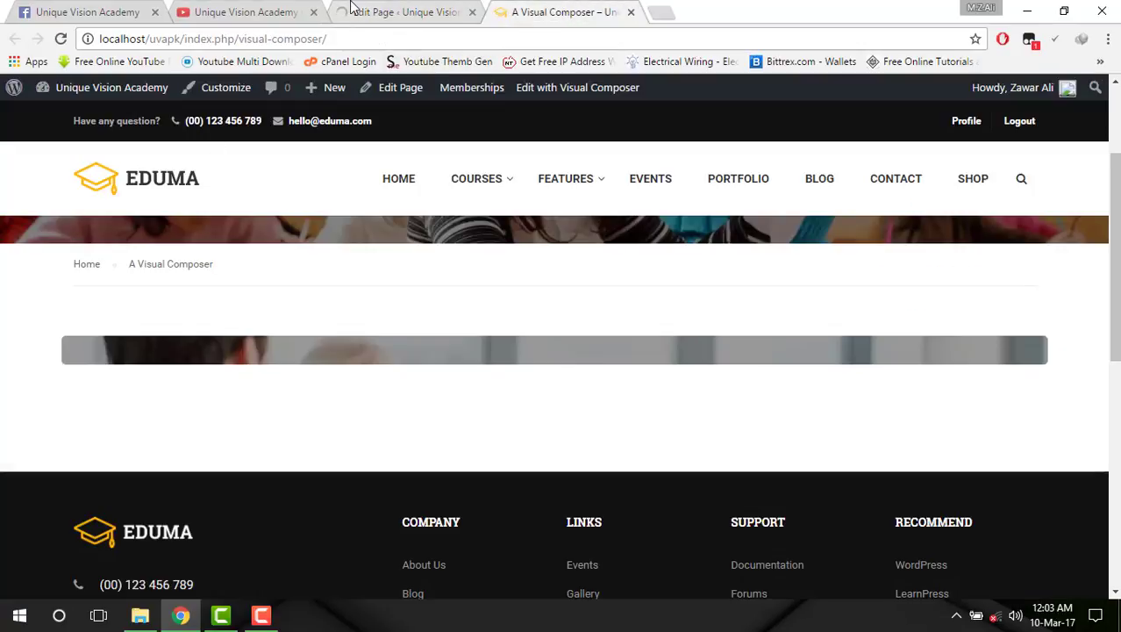
key(ctrl+shift+Tab)
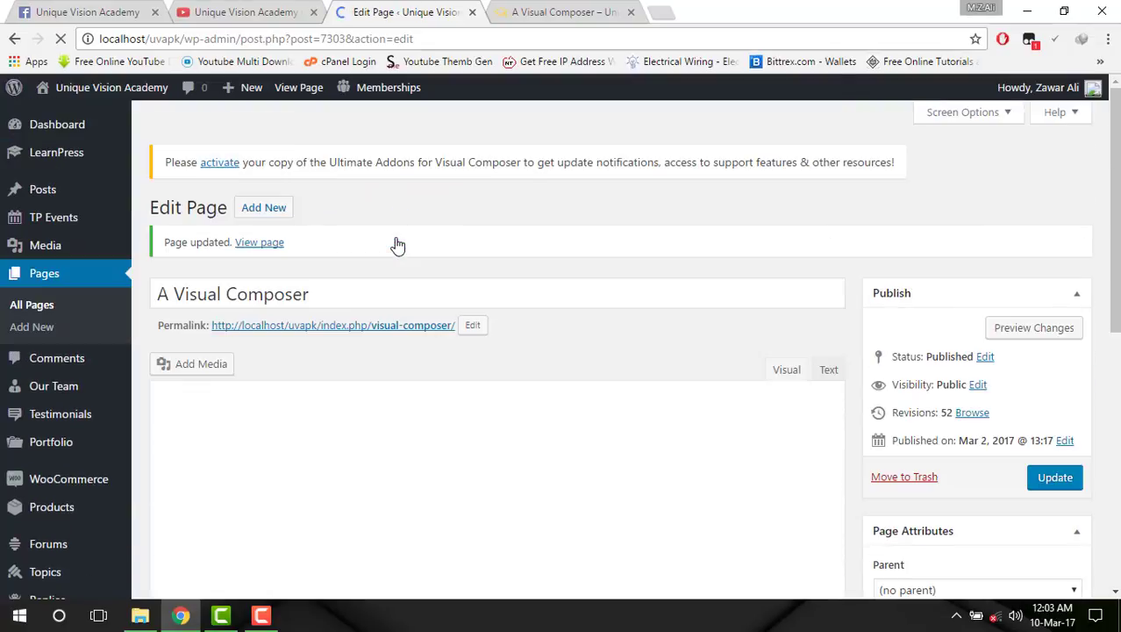
Reload the published A Visual Composer page and examine the full-height row with its background image.
click(521, 17)
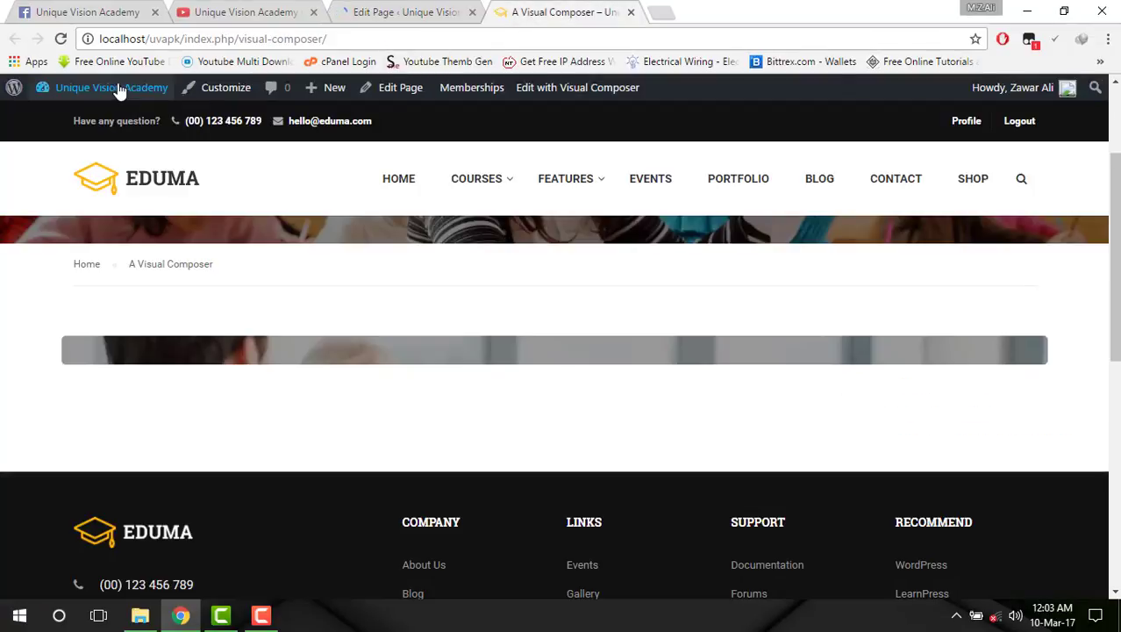
click(61, 39)
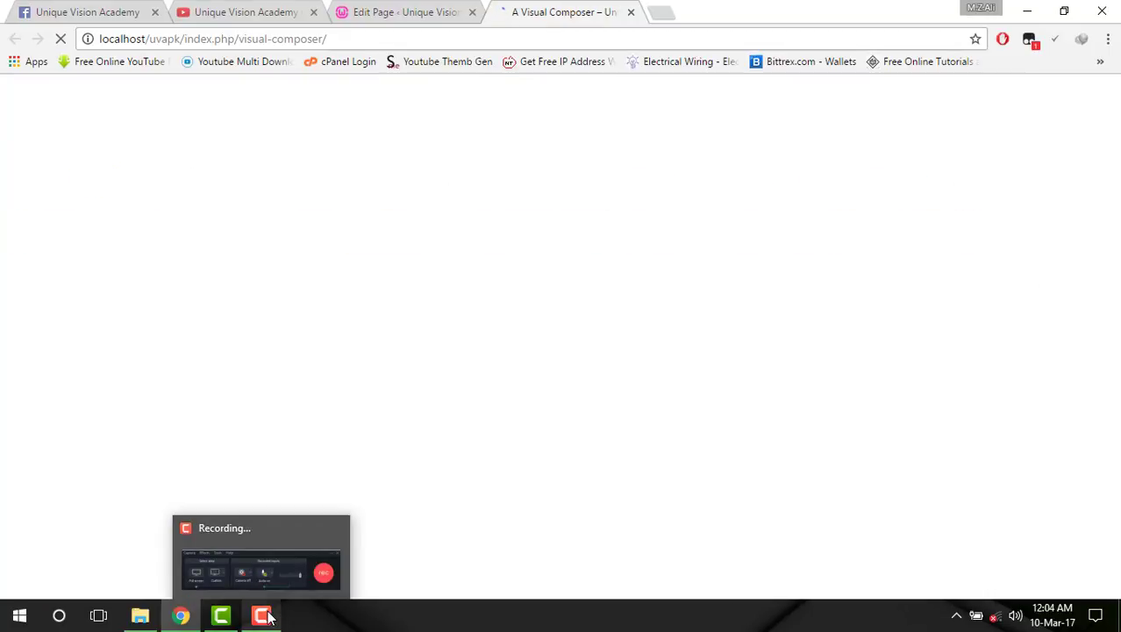
click(268, 617)
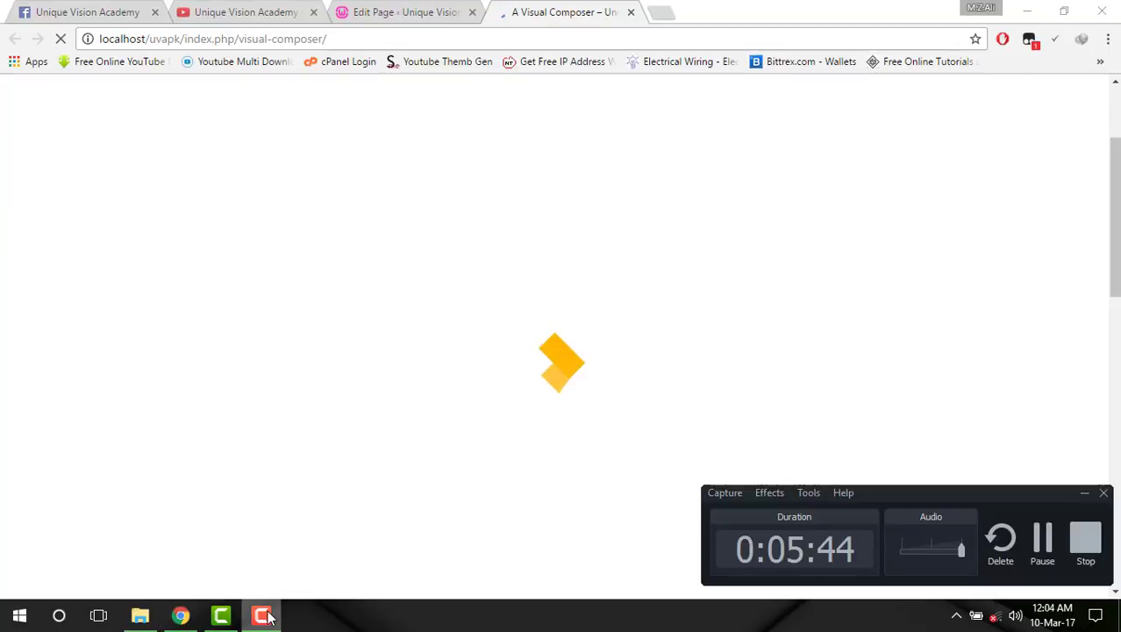
click(268, 617)
scroll(468, 408, down, 1)
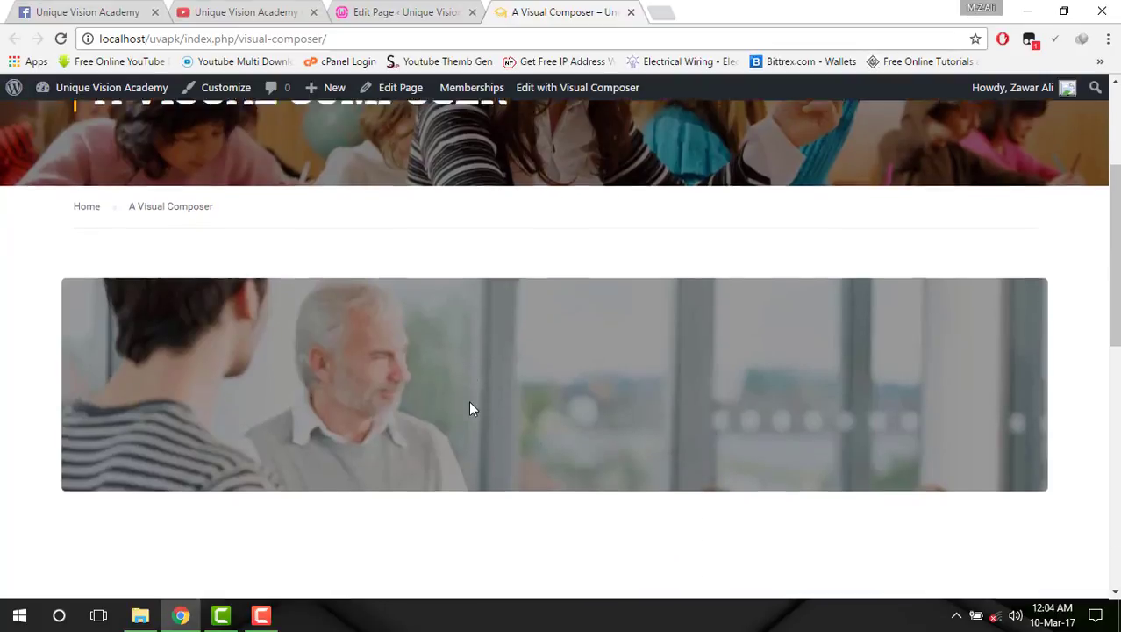
scroll(413, 383, down, 1)
scroll(414, 383, up, 1)
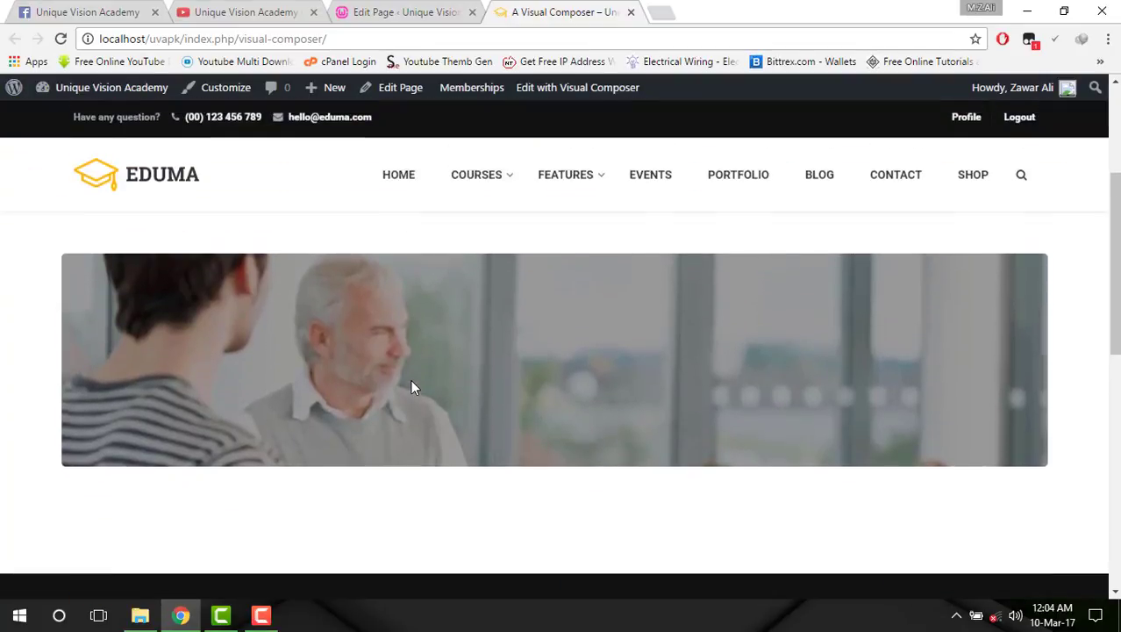
scroll(410, 379, down, 1)
scroll(411, 379, up, 1)
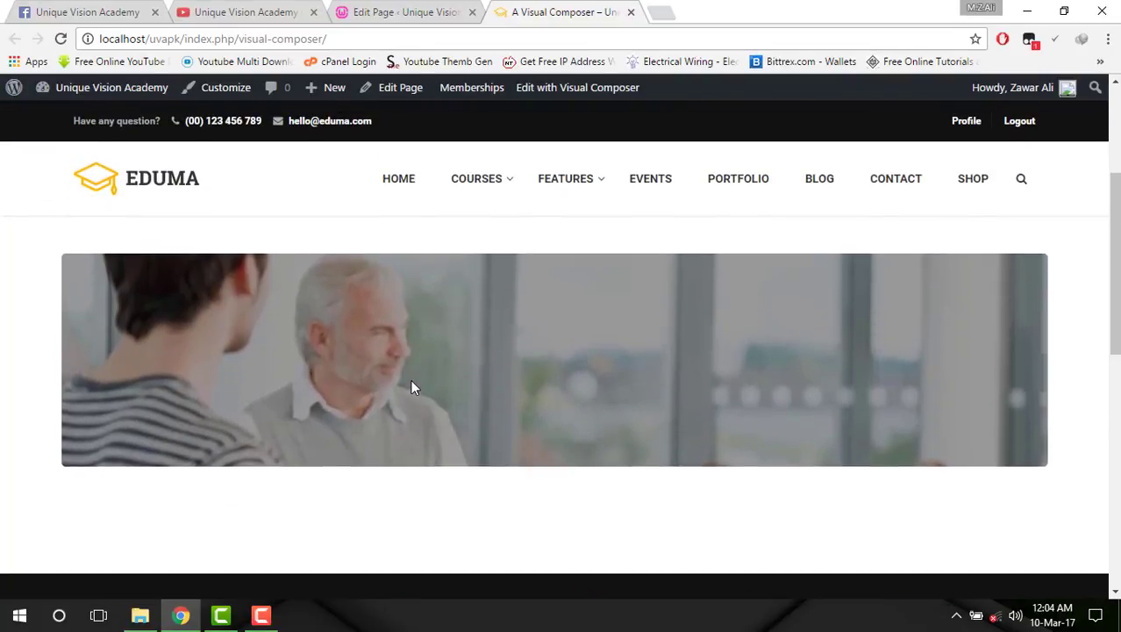
scroll(413, 383, up, 2)
Return to the page editor and open the row's background settings.
click(403, 12)
scroll(533, 301, down, 1)
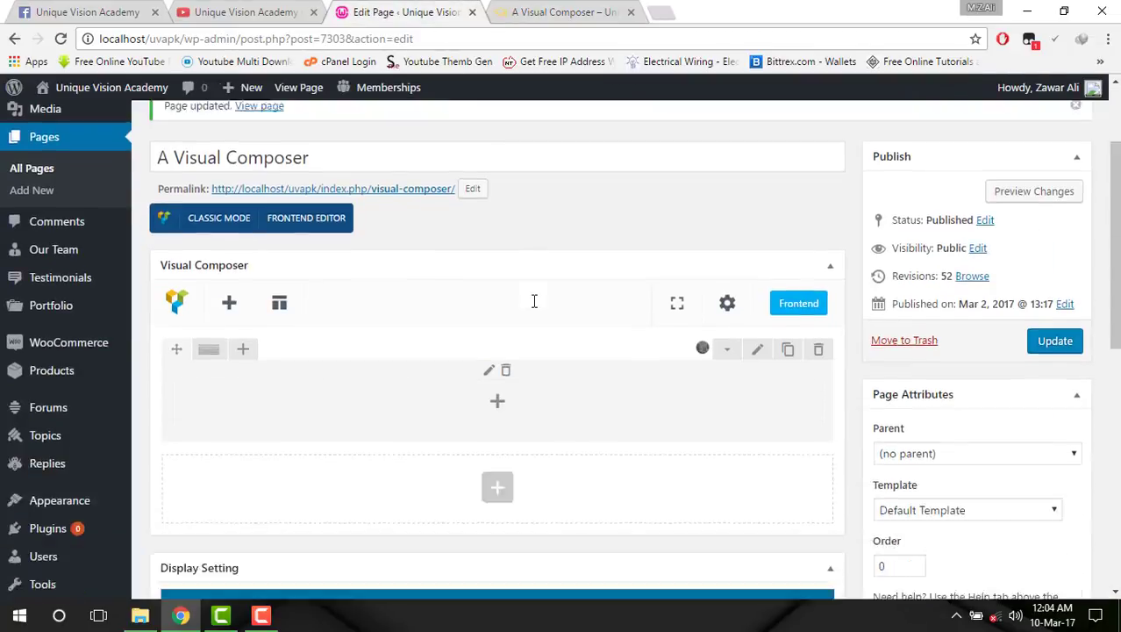
scroll(534, 301, down, 3)
scroll(564, 280, up, 2)
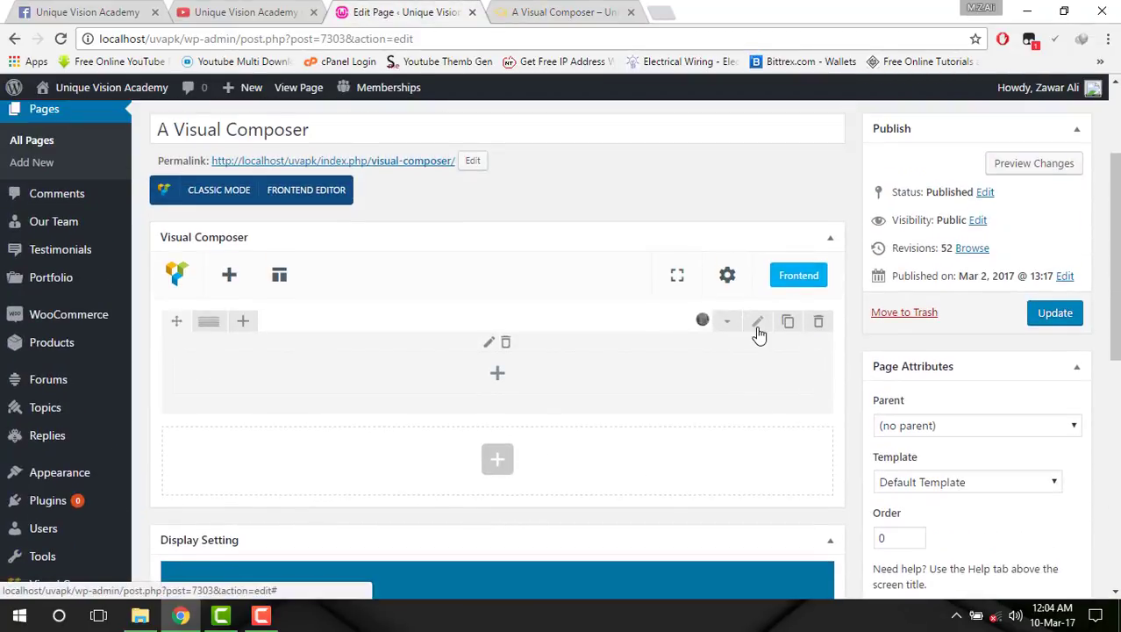
click(758, 322)
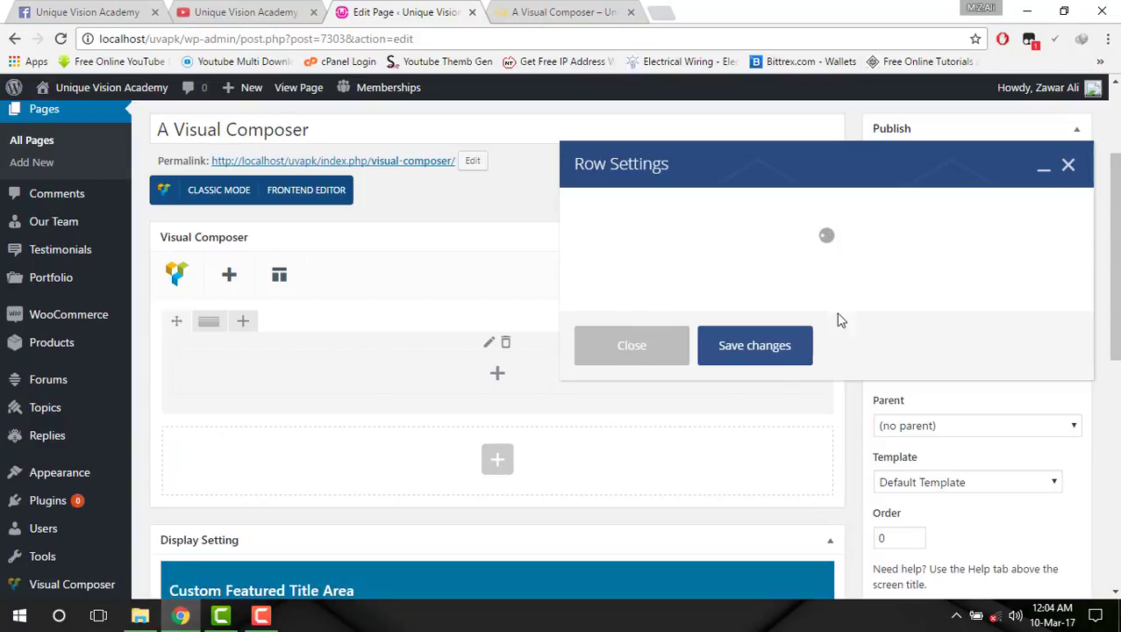
click(813, 215)
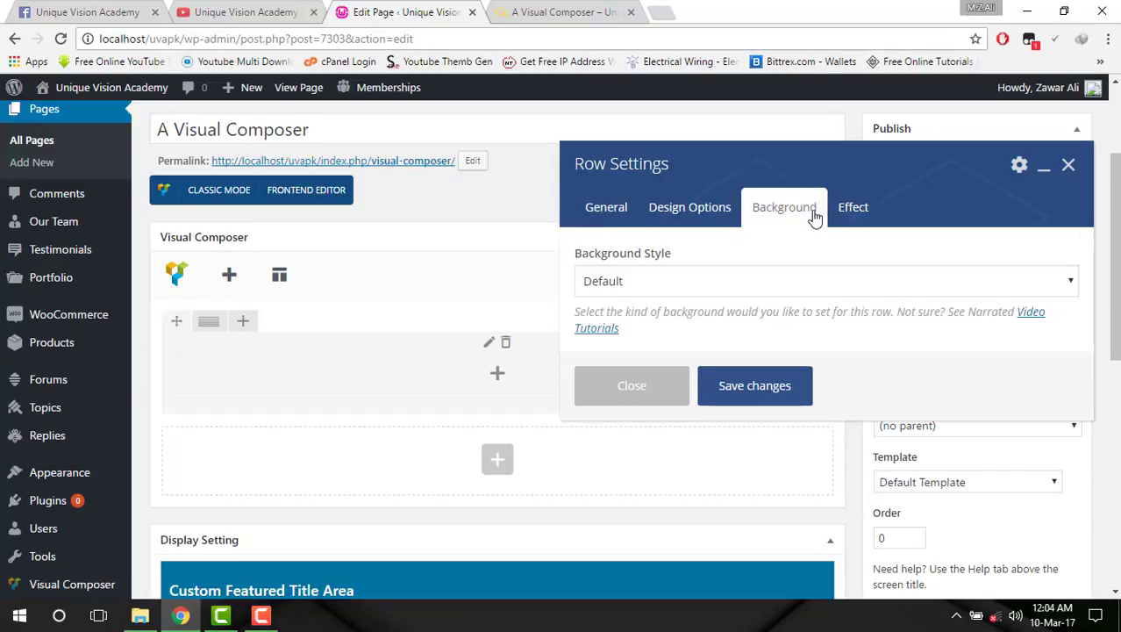
scroll(802, 284, down, 2)
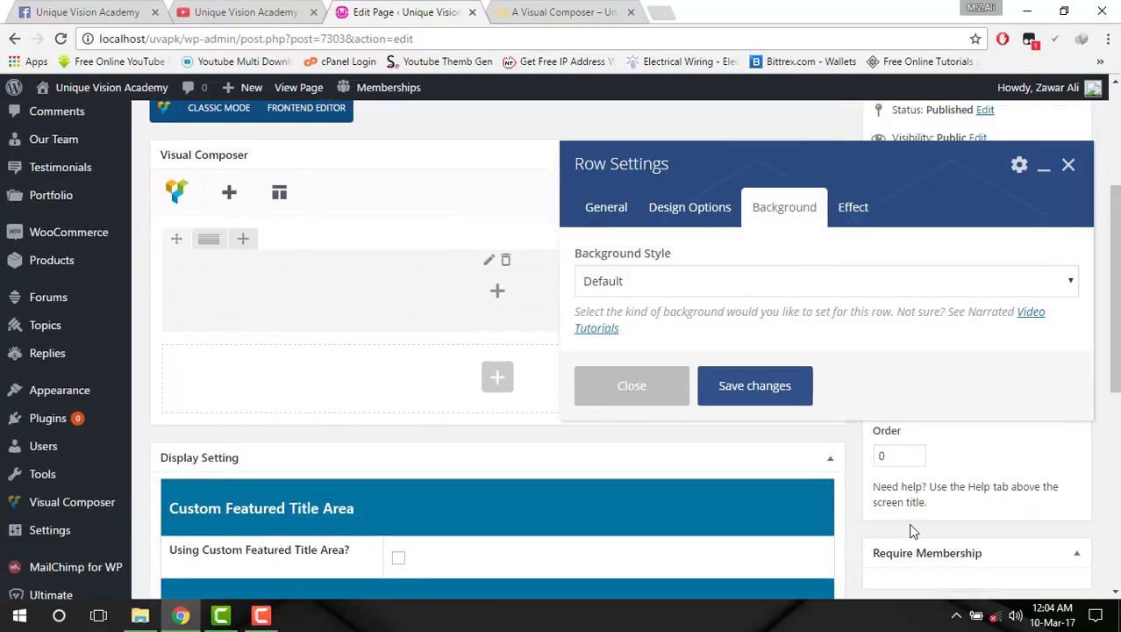
Turn on the computer's Wi-Fi connection.
click(992, 618)
click(864, 575)
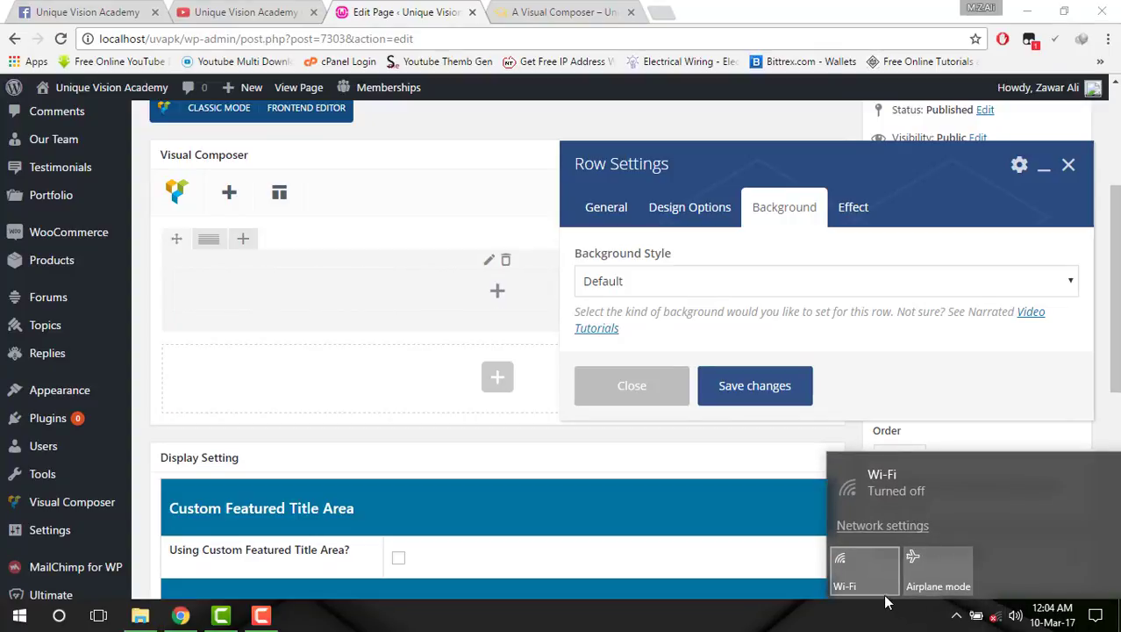
Set the row's background style to YouTube Video and review the video URL, loop, muted and placeholder image options.
click(709, 282)
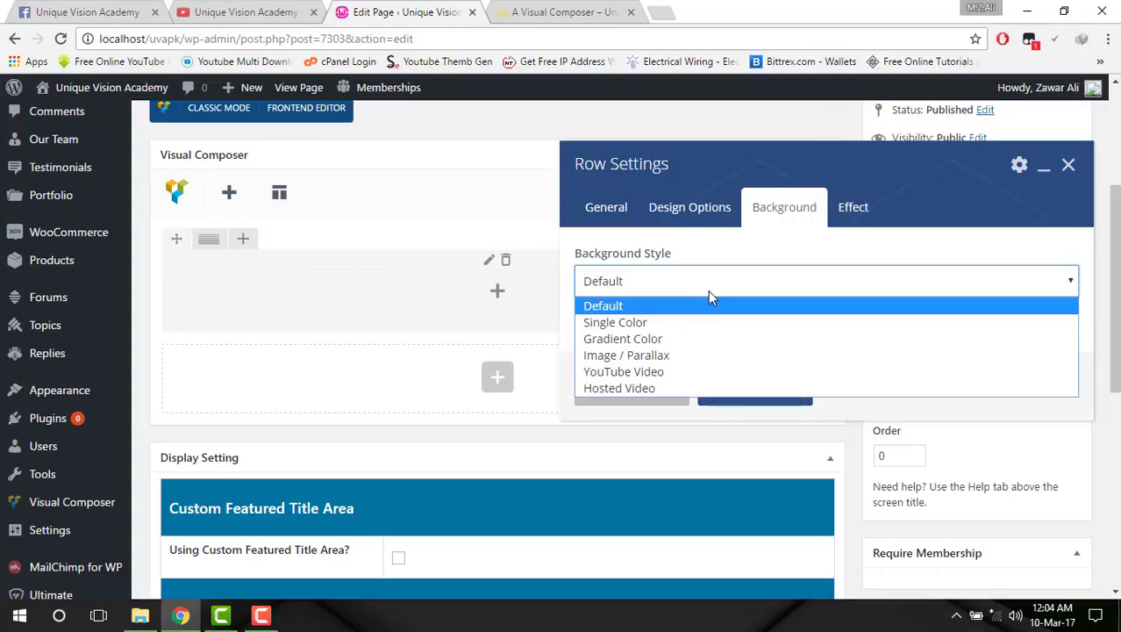
click(693, 371)
click(693, 377)
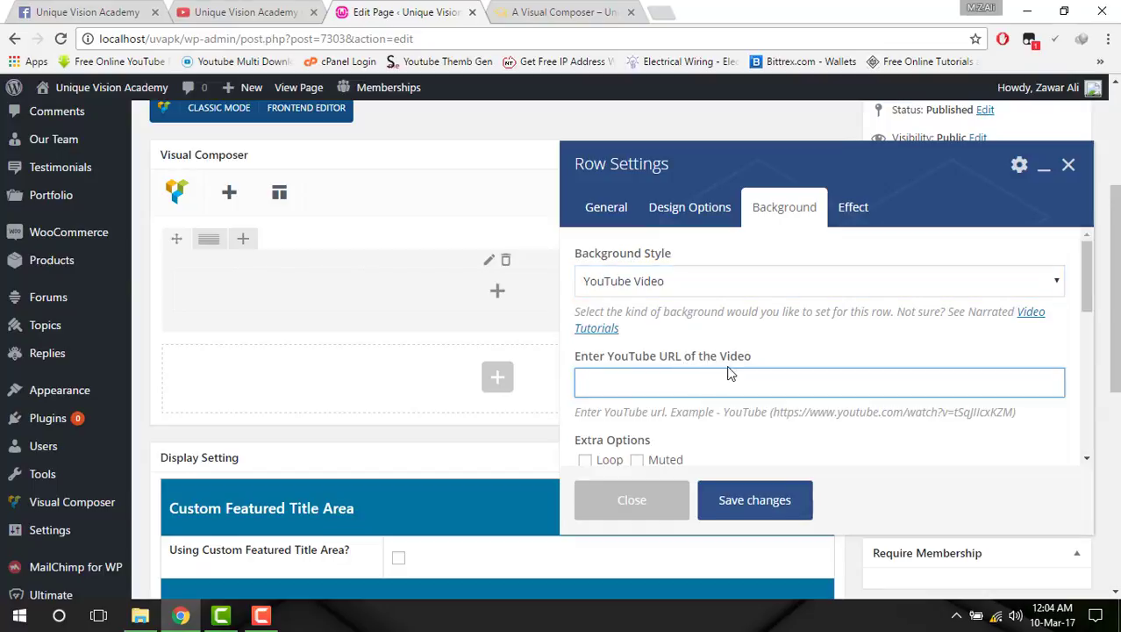
scroll(779, 382, down, 1)
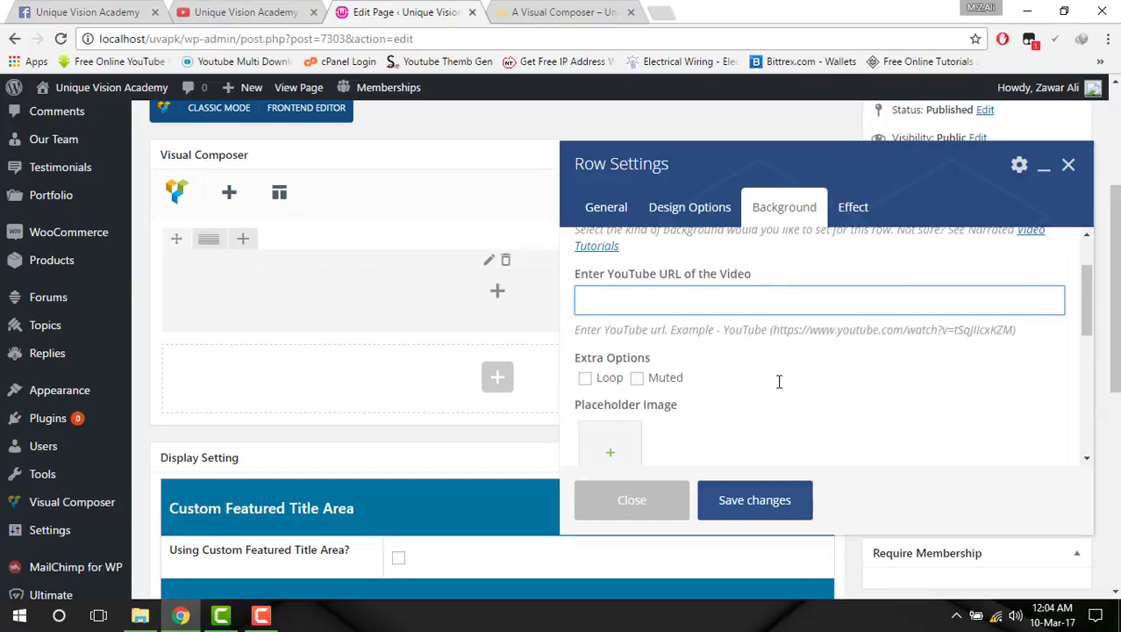
Open the "Complete Guide to PDF" video from the Unique Vision Academy YouTube channel and copy its URL.
click(285, 11)
scroll(524, 369, down, 2)
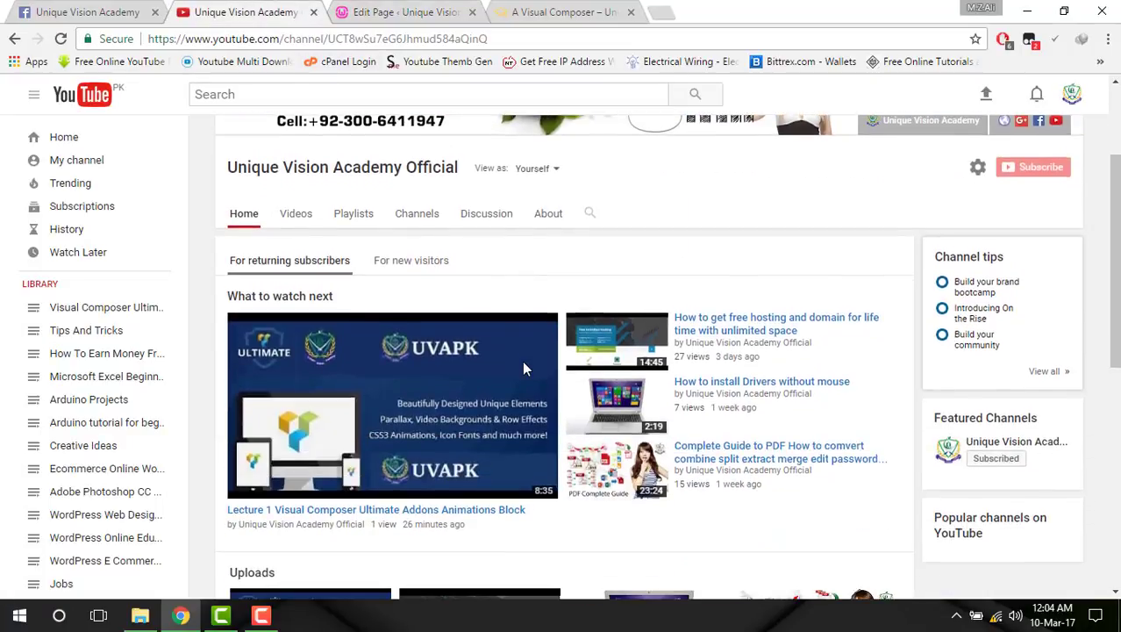
scroll(524, 368, down, 2)
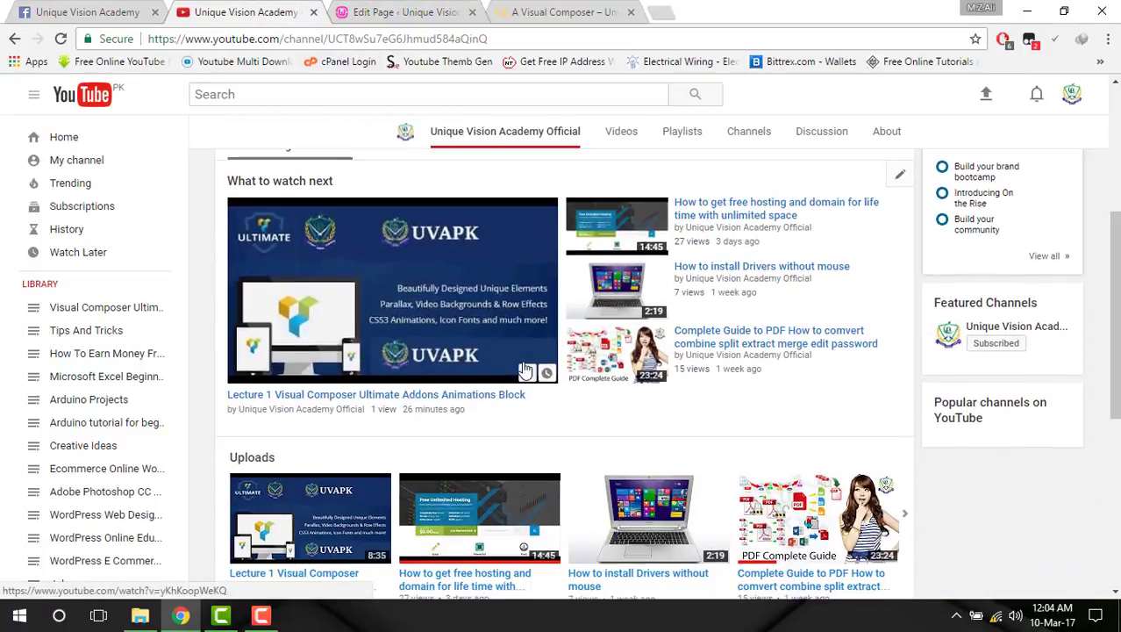
click(707, 349)
double_click(429, 39)
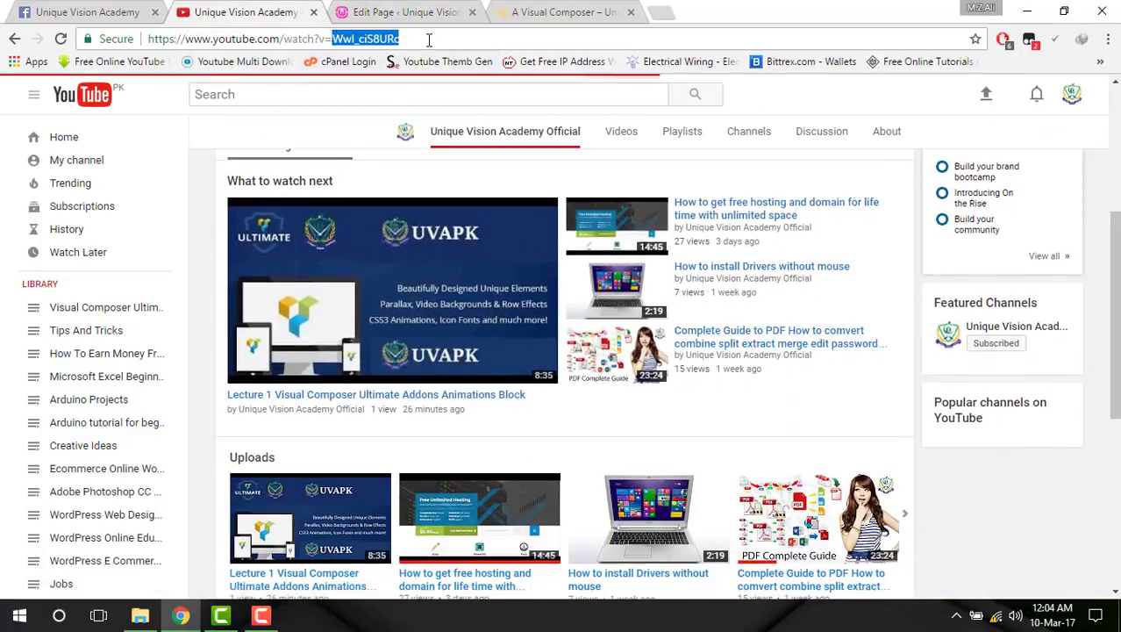
click(429, 38)
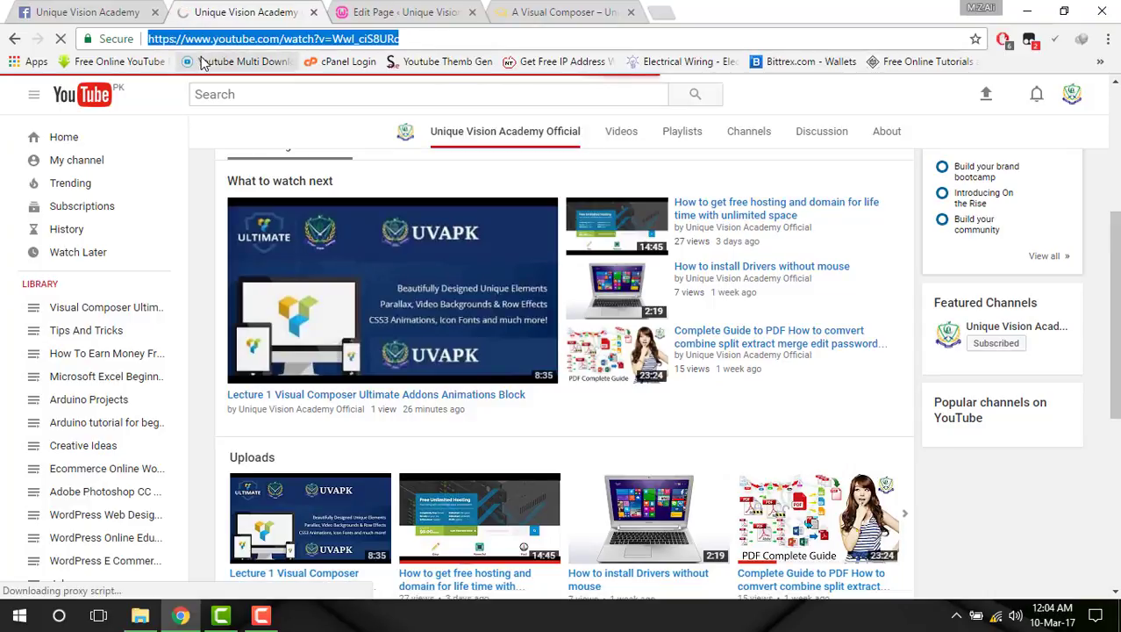
right_click(275, 41)
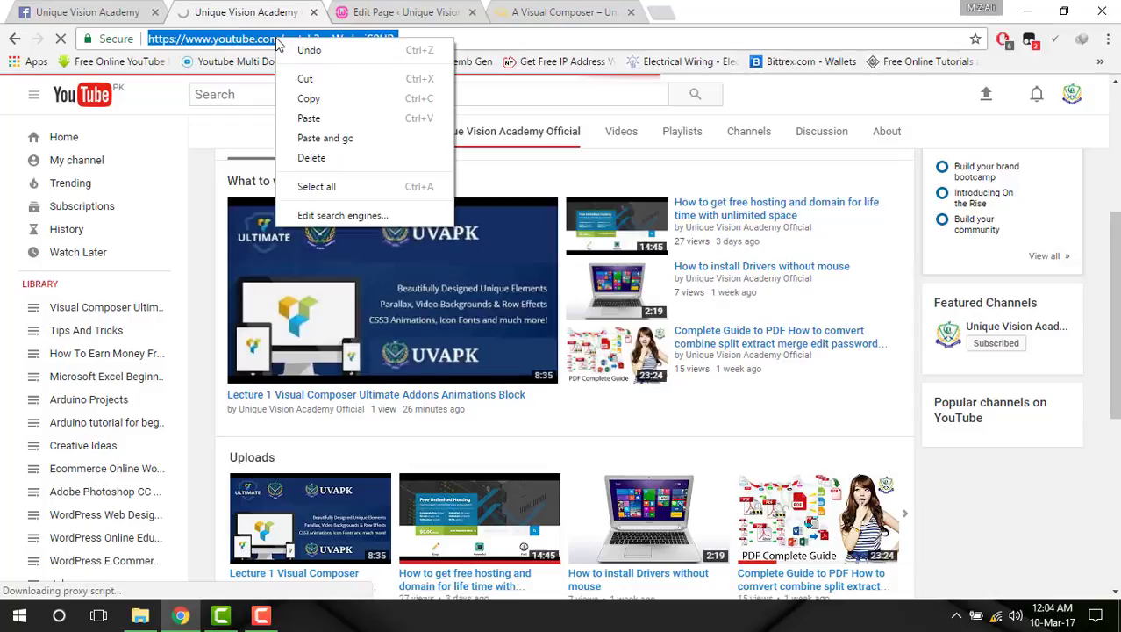
click(317, 104)
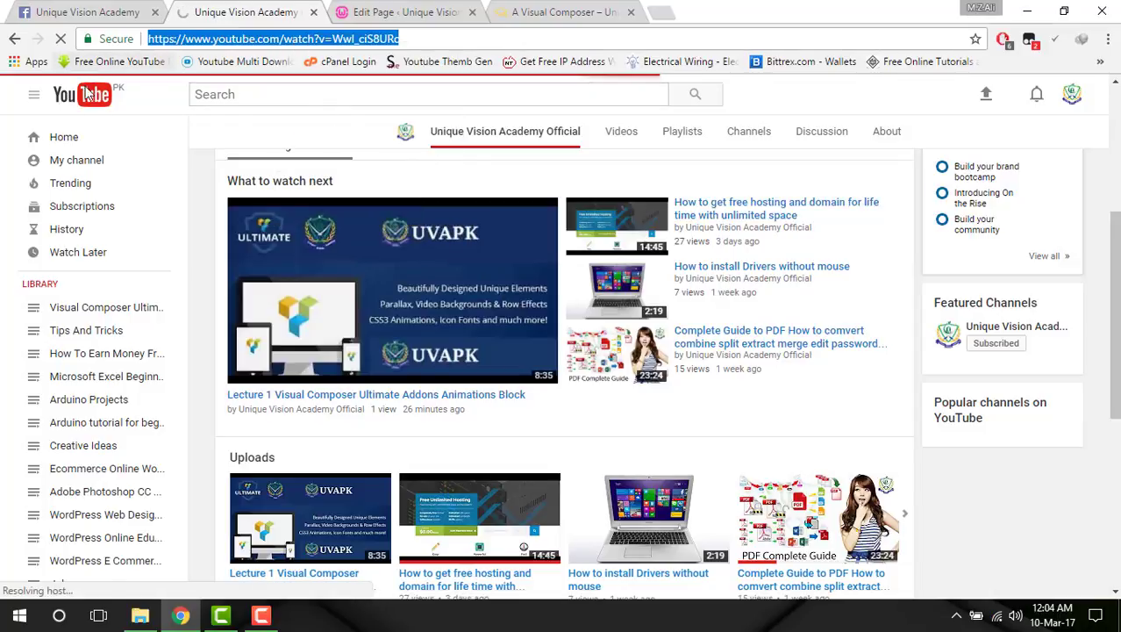
click(88, 12)
click(394, 11)
click(527, 12)
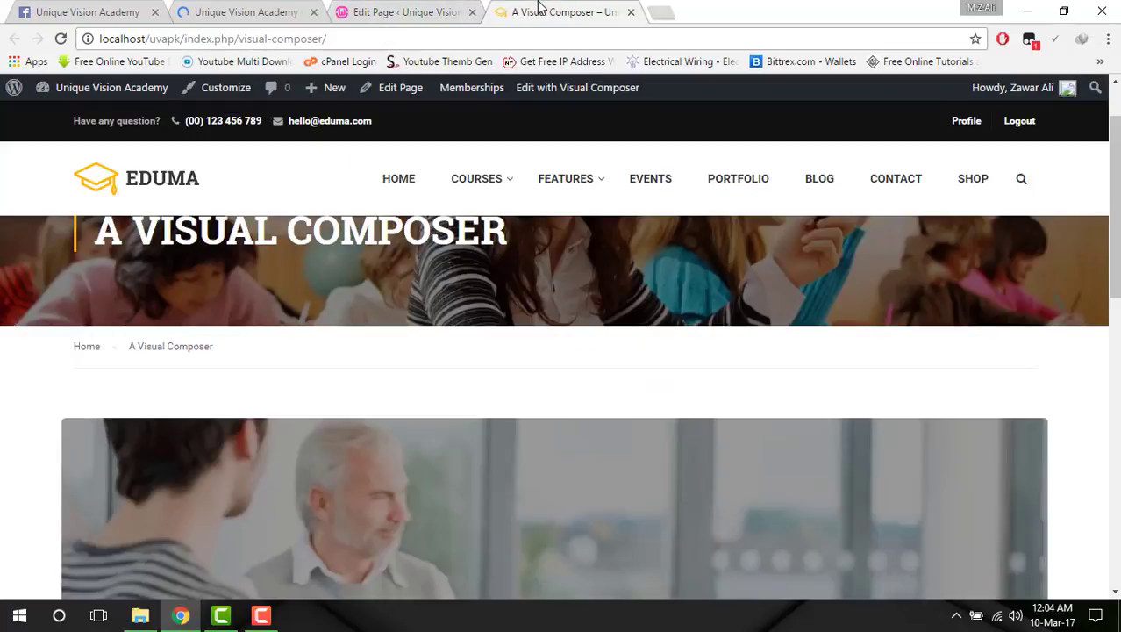
click(405, 12)
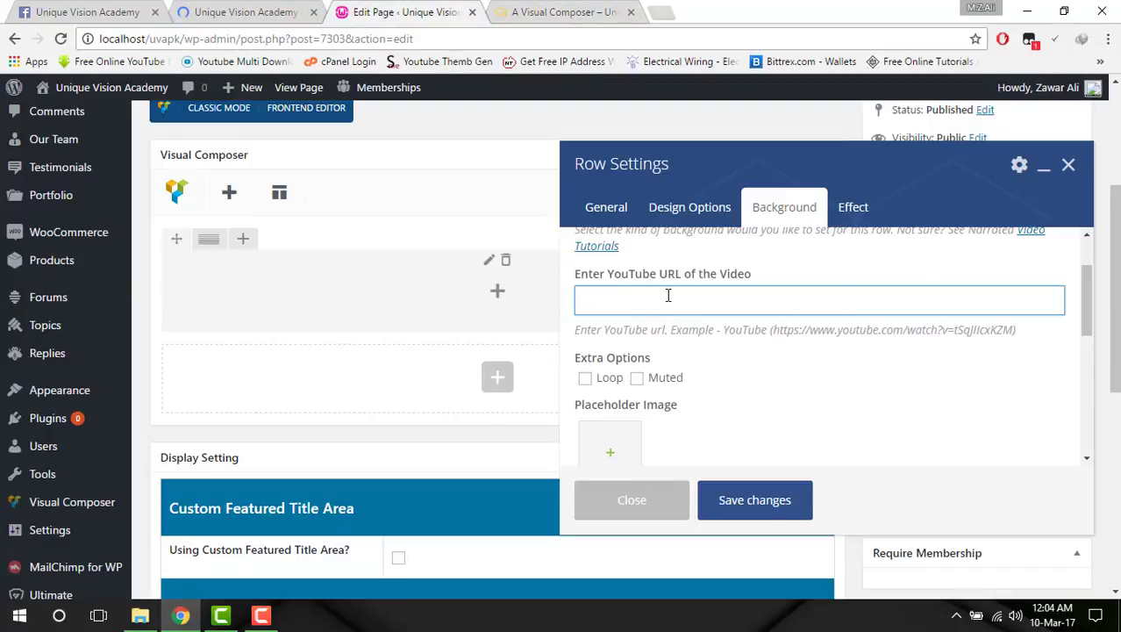
key(ctrl+v)
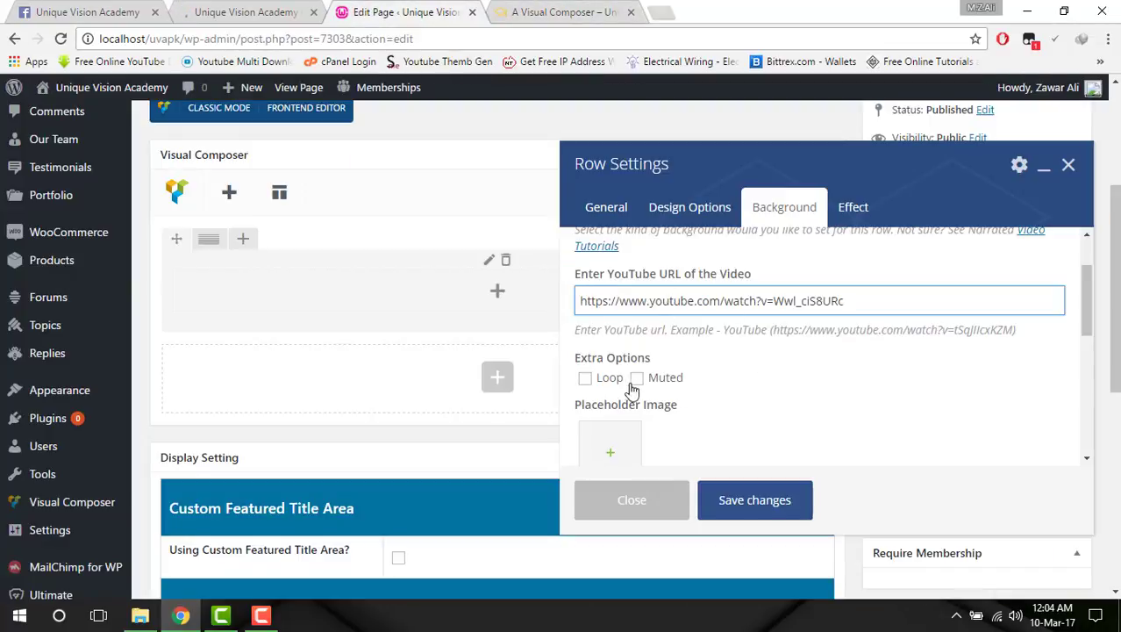
click(584, 379)
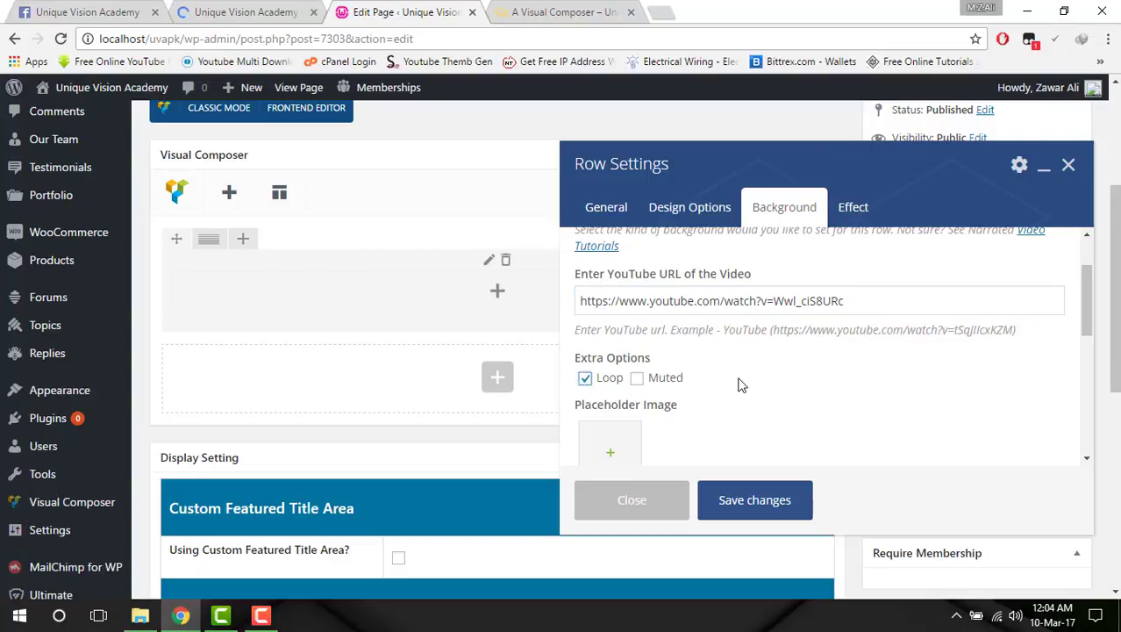
Review the placeholder image, start and stop time, viewport and background override options, save the row settings and update the page.
scroll(741, 384, down, 1)
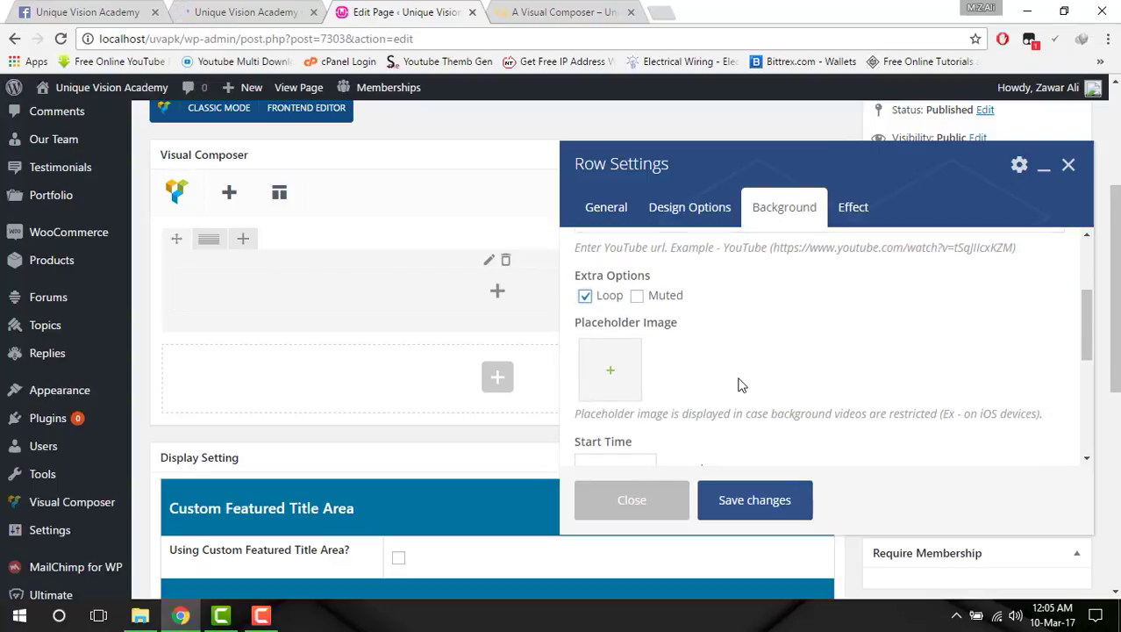
scroll(741, 383, down, 1)
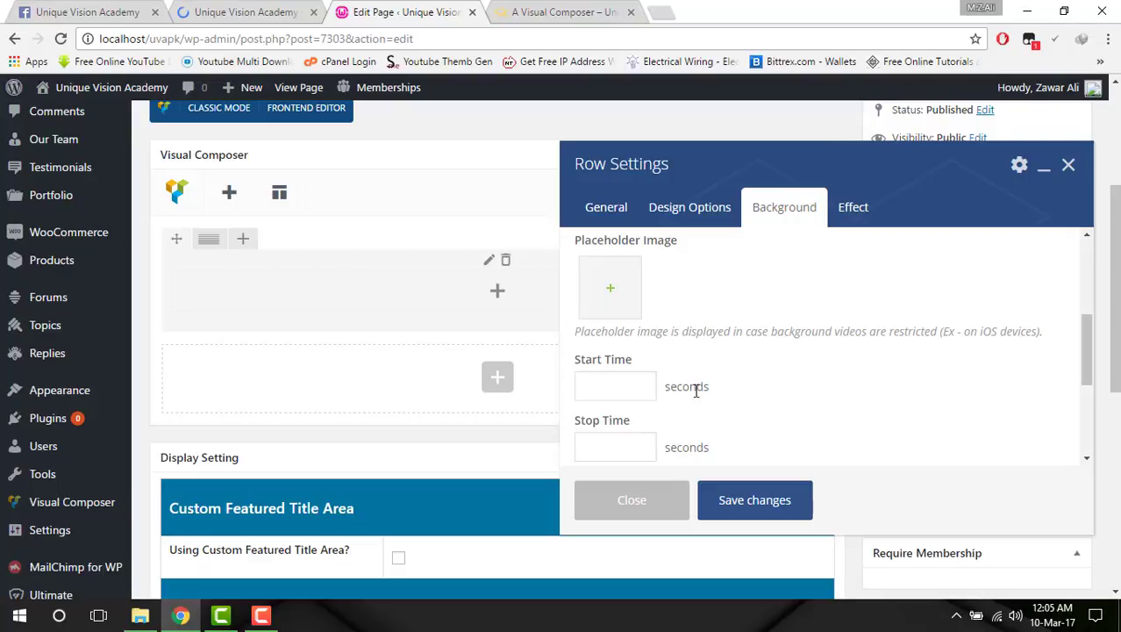
click(640, 380)
scroll(756, 355, down, 1)
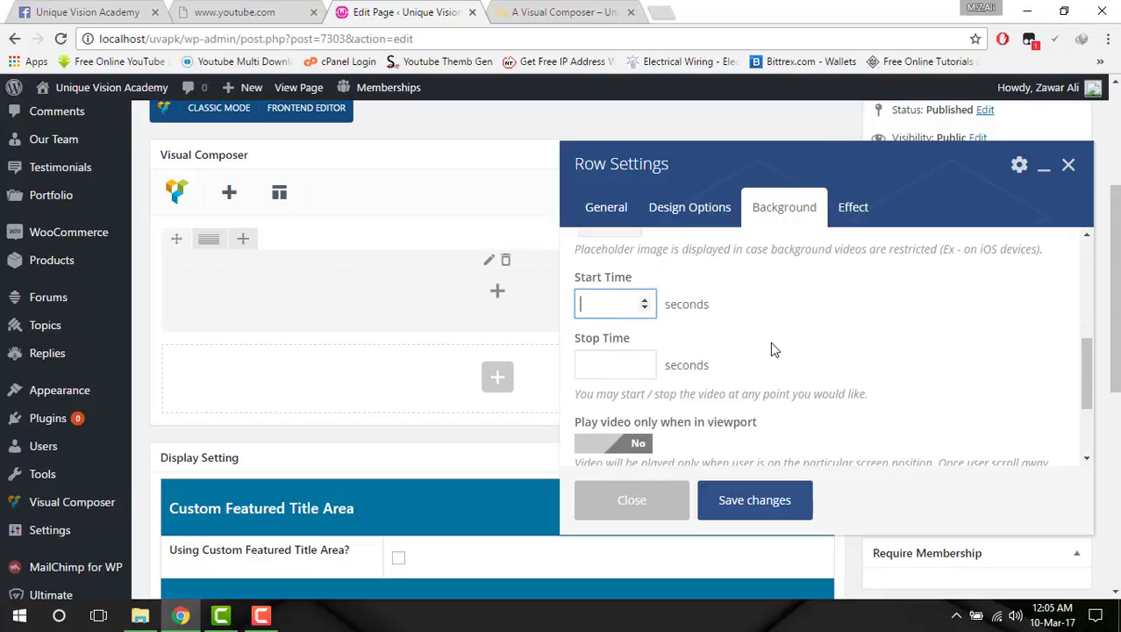
scroll(772, 345, down, 2)
scroll(770, 350, down, 3)
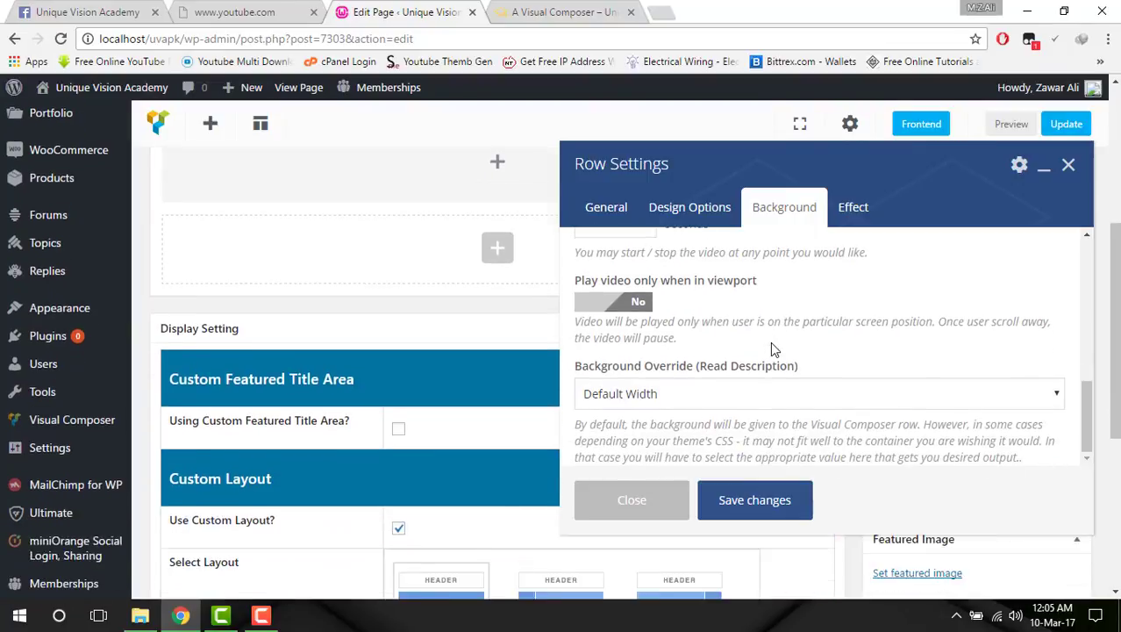
click(754, 501)
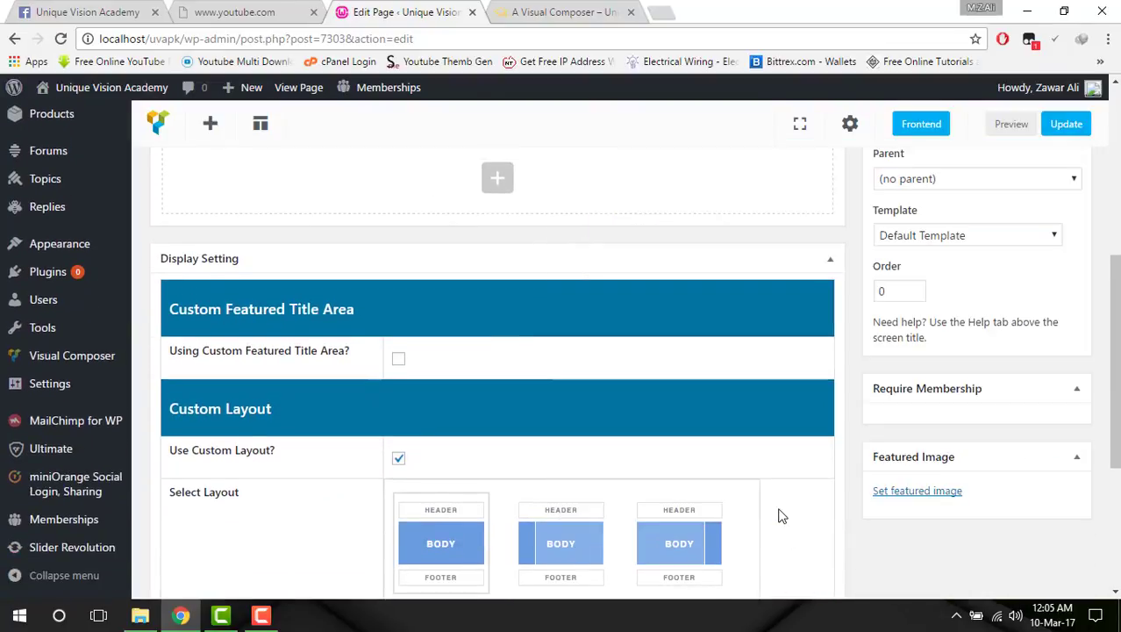
scroll(777, 516, up, 5)
click(1053, 395)
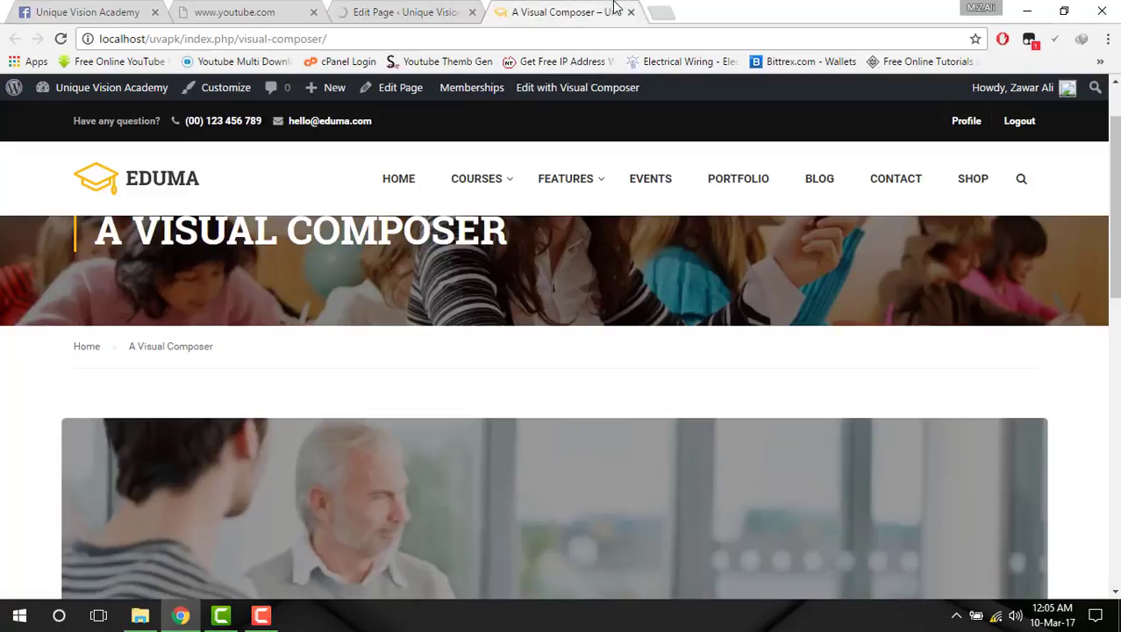
Return from the published page to the row's background settings, save them again and update the page.
click(566, 11)
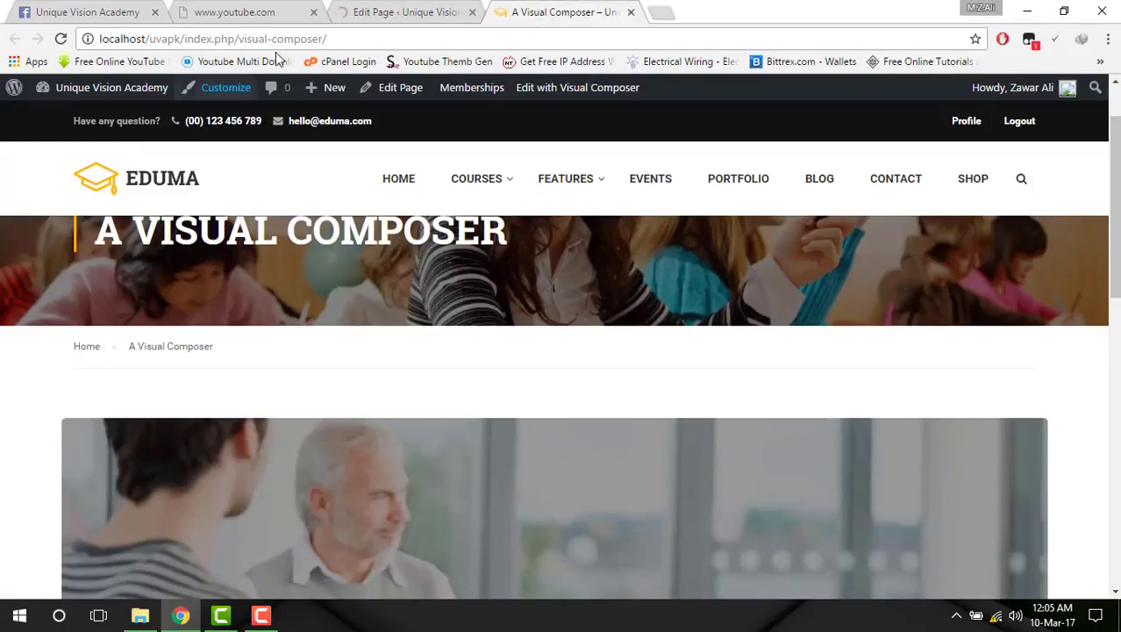
click(359, 10)
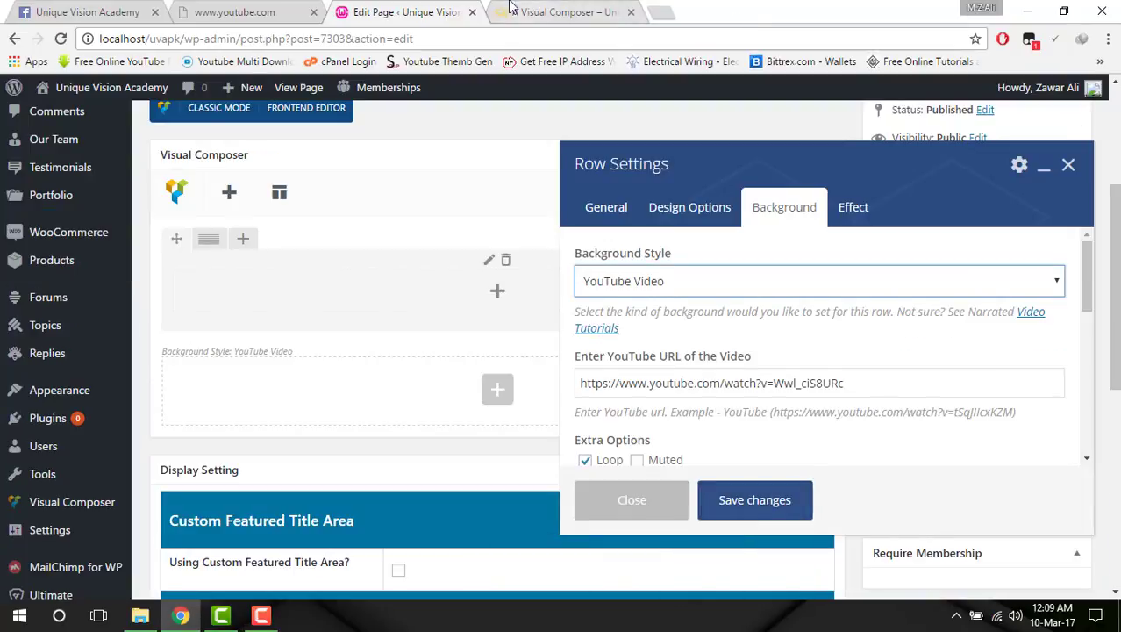
scroll(842, 396, down, 5)
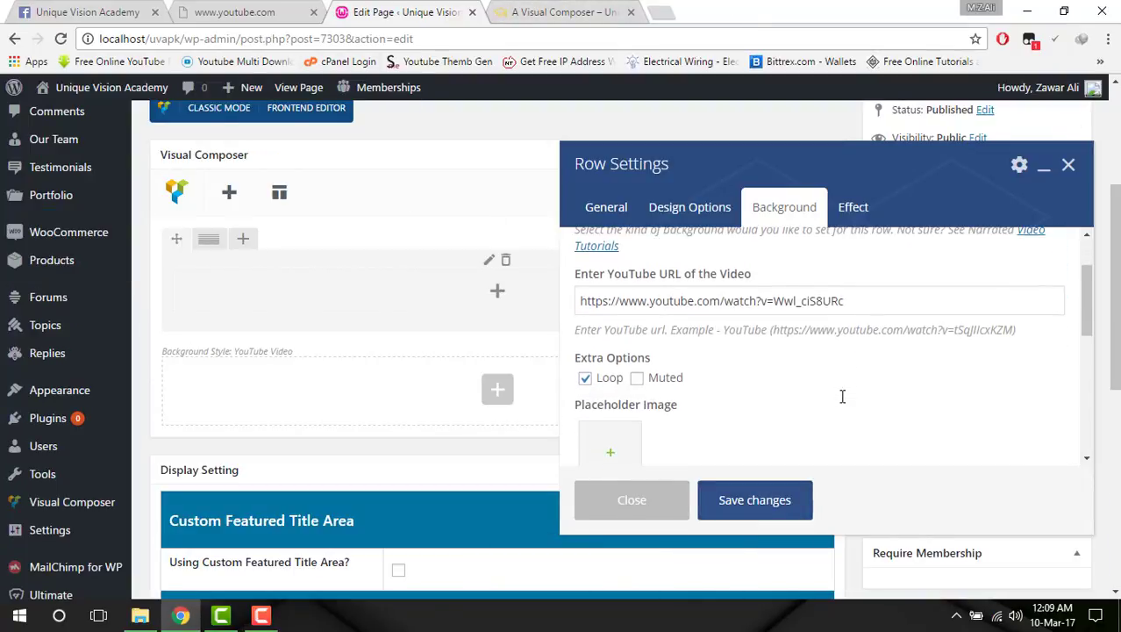
click(755, 500)
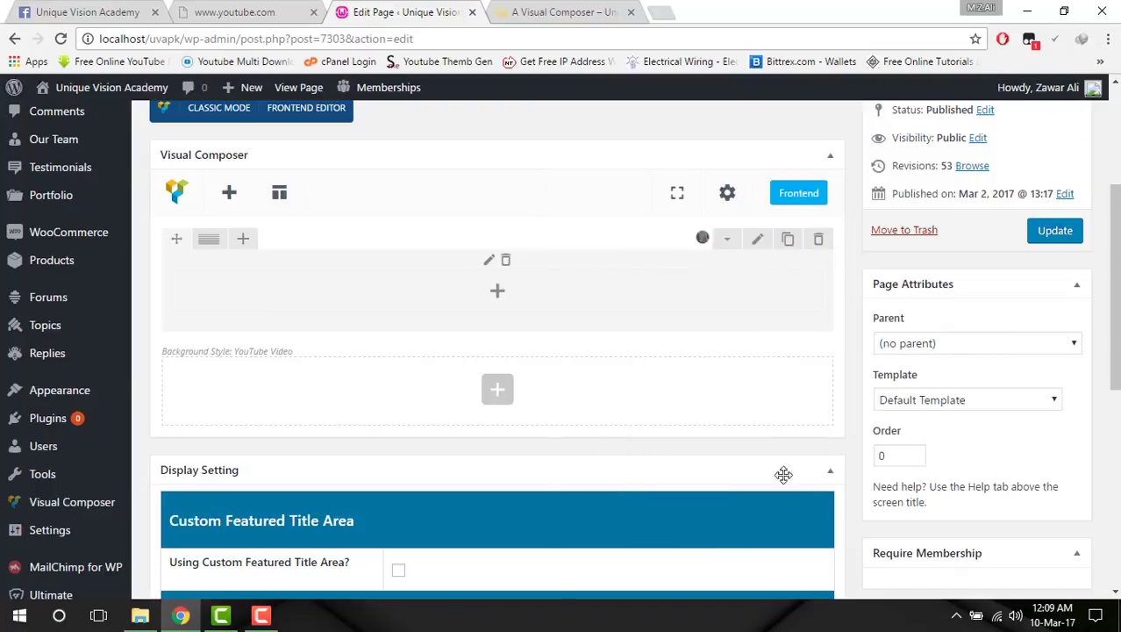
click(1043, 235)
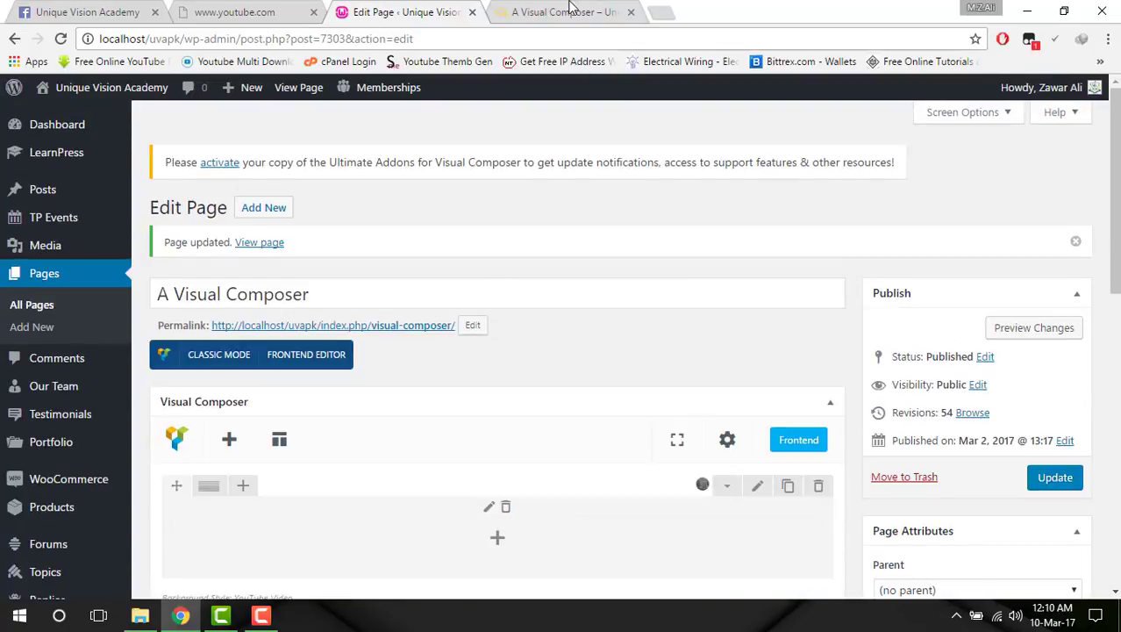
Reload the published A Visual Composer page and examine the row with its YouTube video background.
click(568, 9)
click(60, 38)
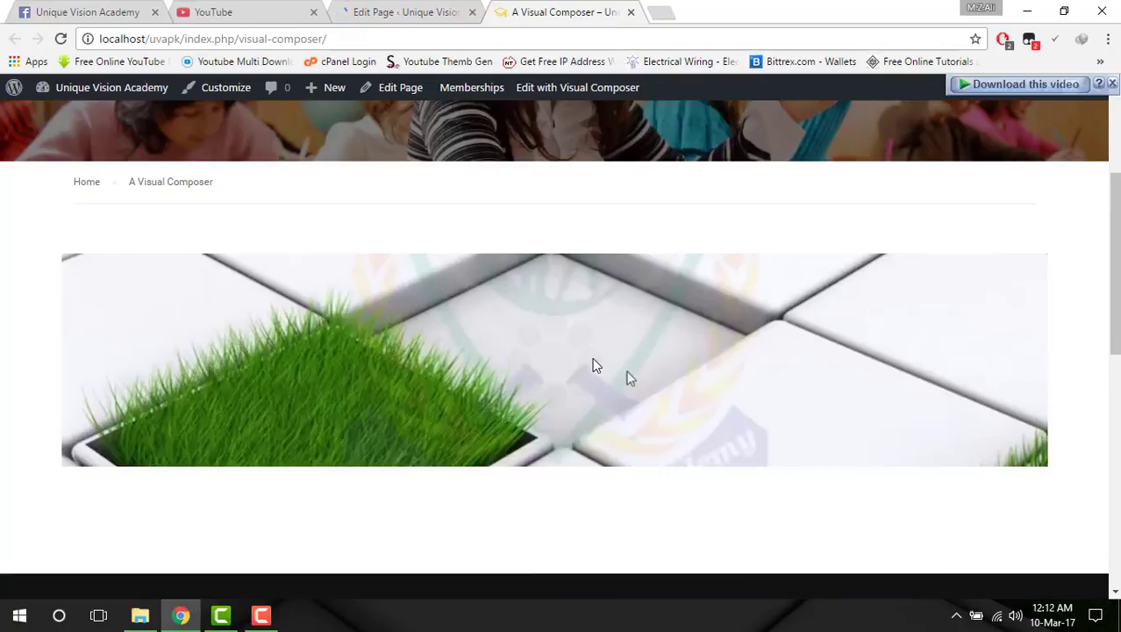
scroll(596, 368, down, 2)
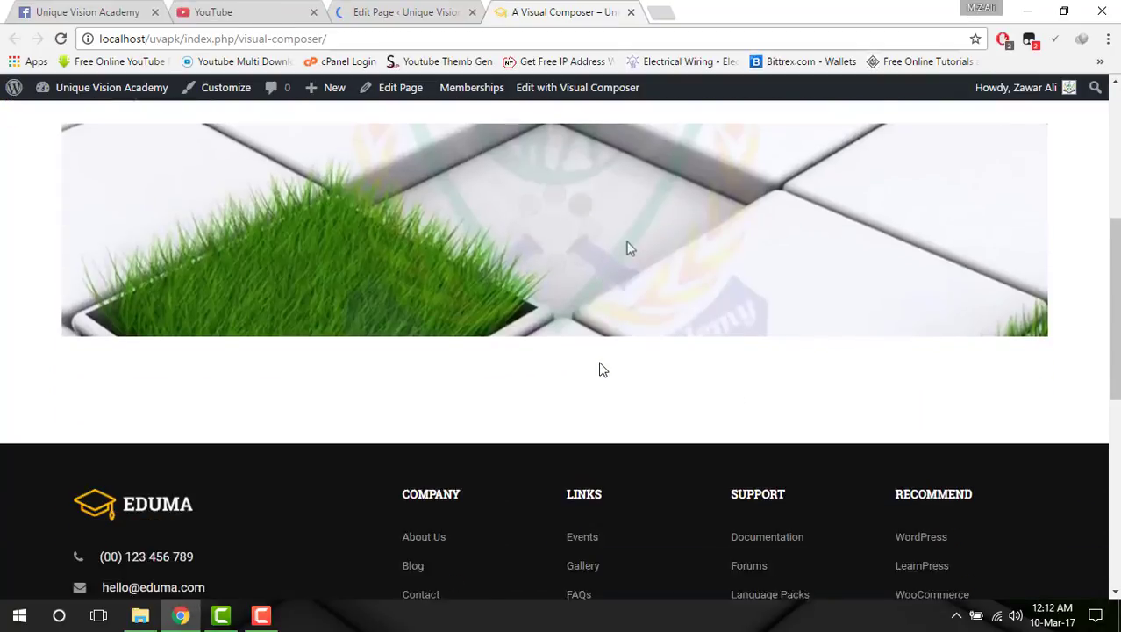
scroll(602, 369, down, 1)
scroll(600, 371, up, 3)
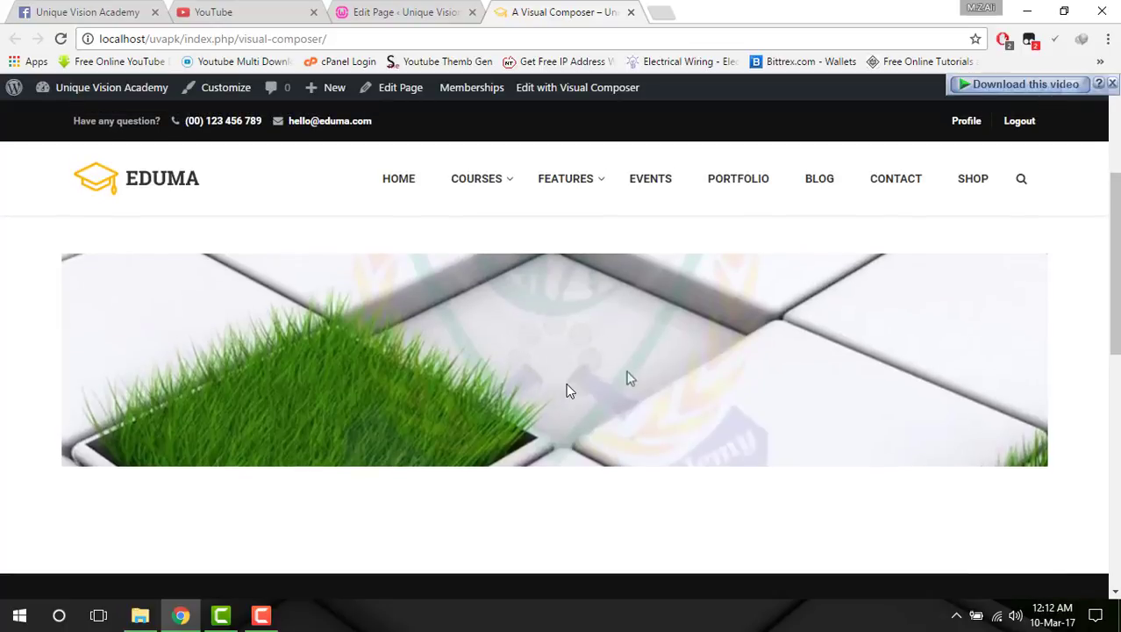
scroll(644, 346, up, 1)
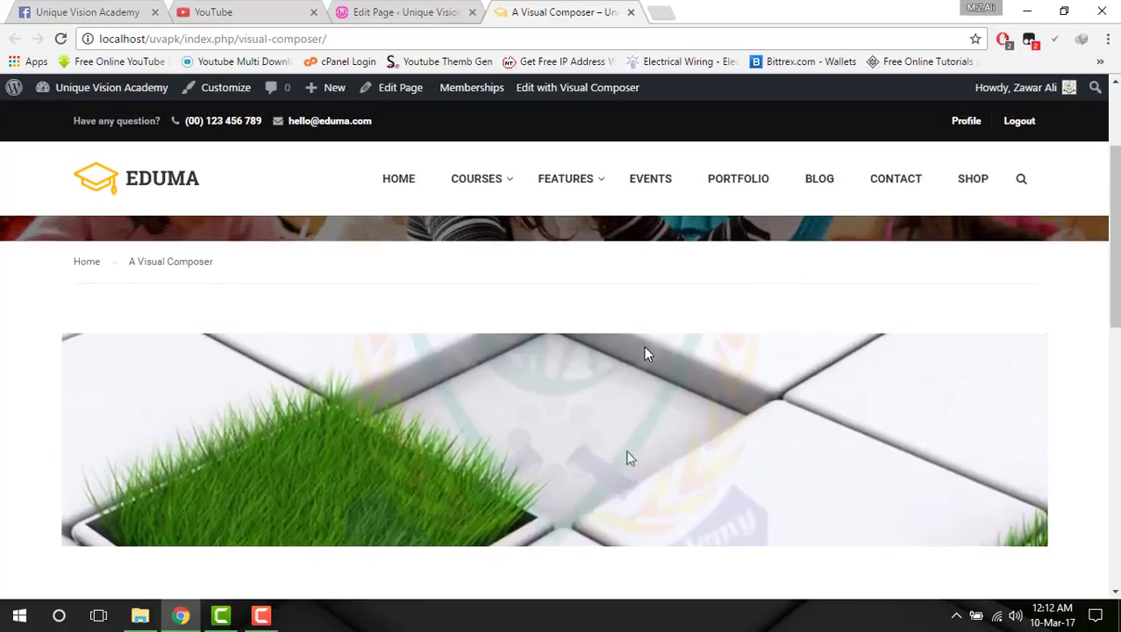
scroll(644, 346, down, 1)
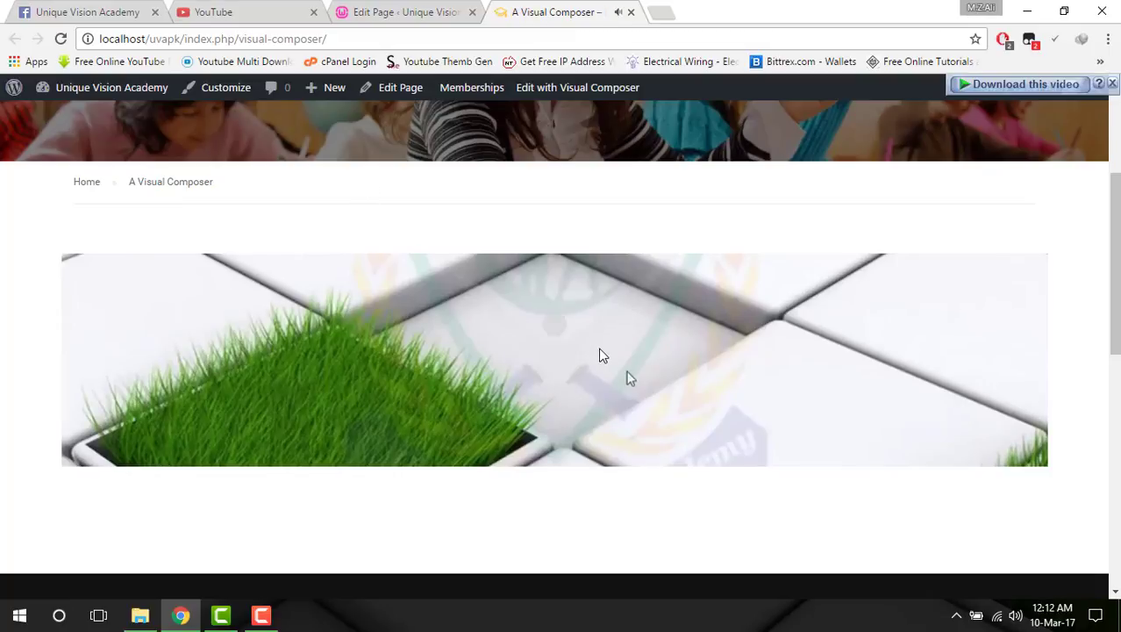
Check the open YouTube and page editor tabs and examine the video row's playback on the published page again.
click(270, 9)
click(373, 8)
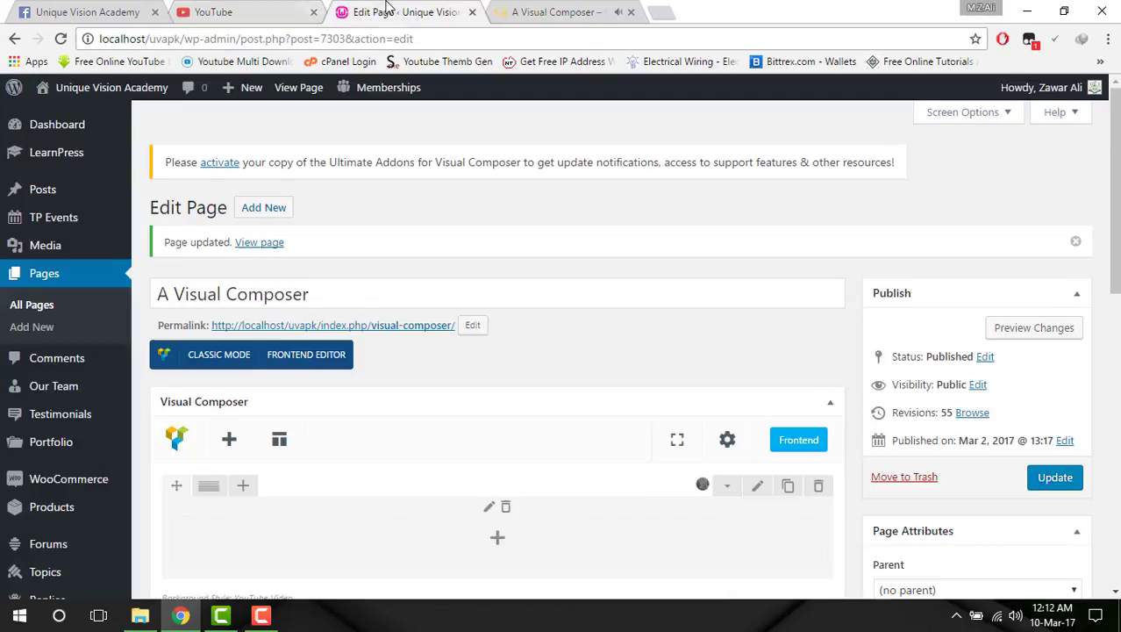
click(533, 9)
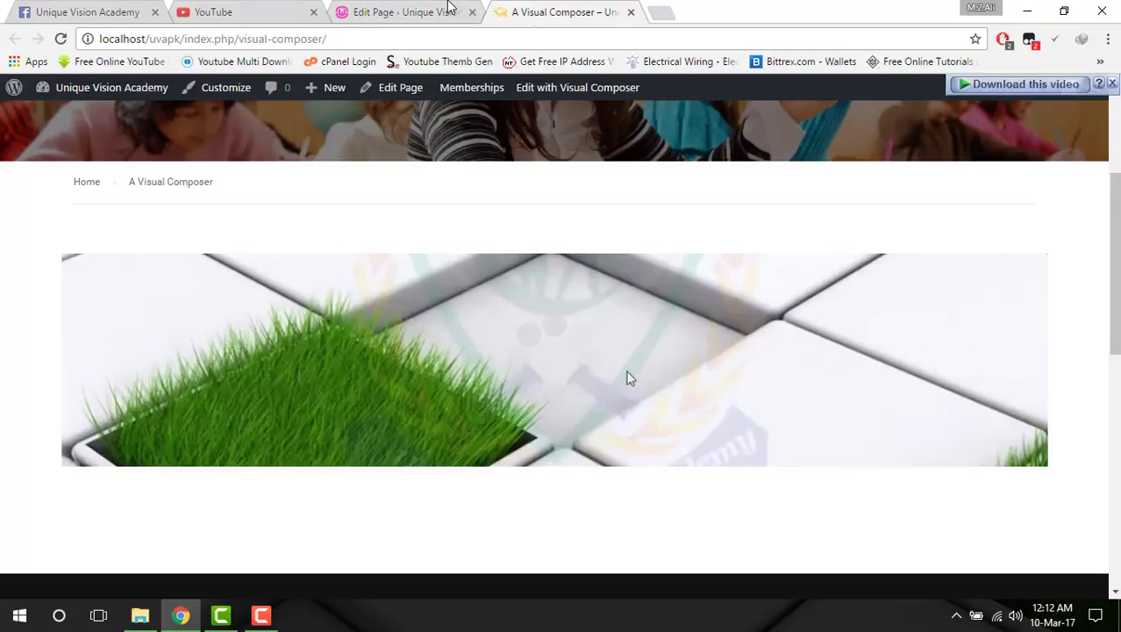
click(451, 9)
click(606, 10)
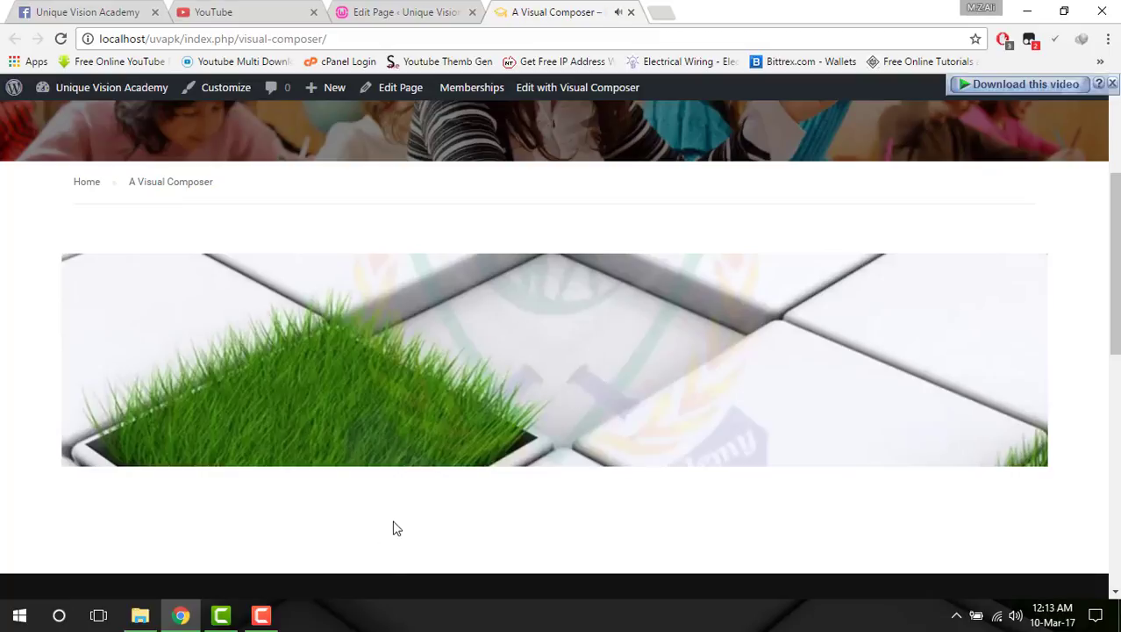
scroll(585, 425, down, 1)
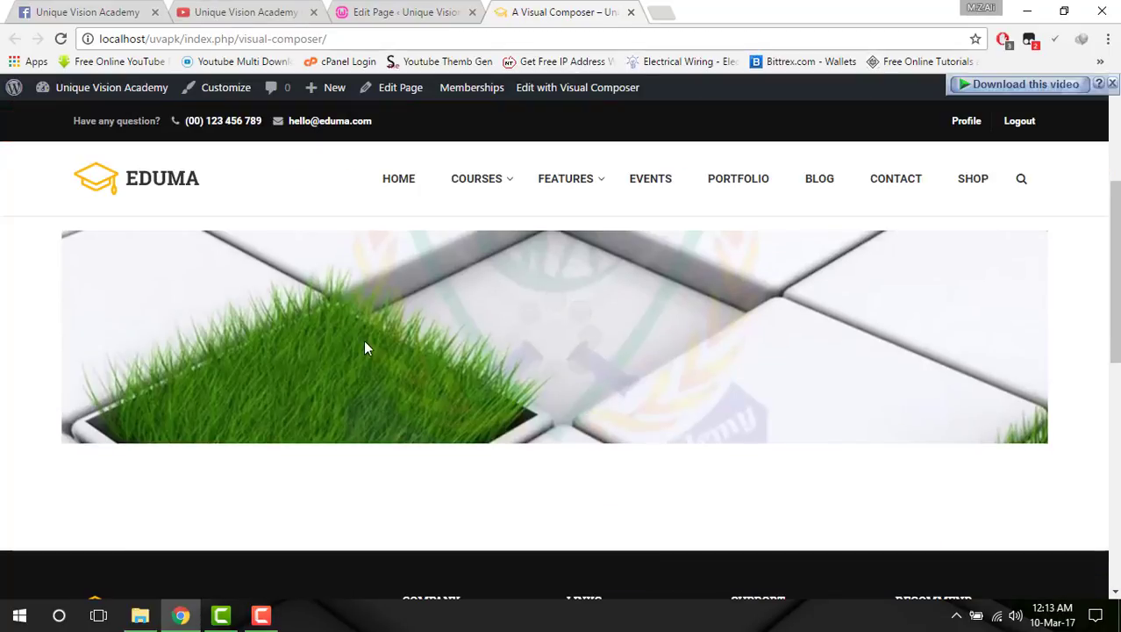
scroll(365, 346, down, 3)
scroll(365, 346, up, 3)
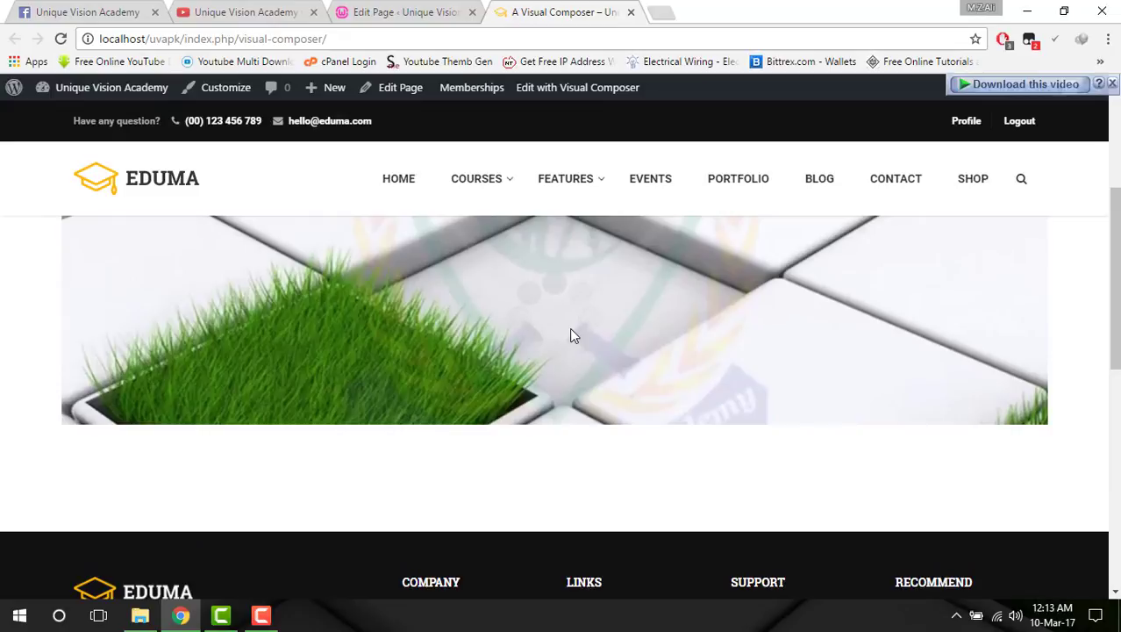
Open the row's settings in the page editor and switch back to the published page to watch the background video.
click(386, 11)
scroll(755, 430, down, 1)
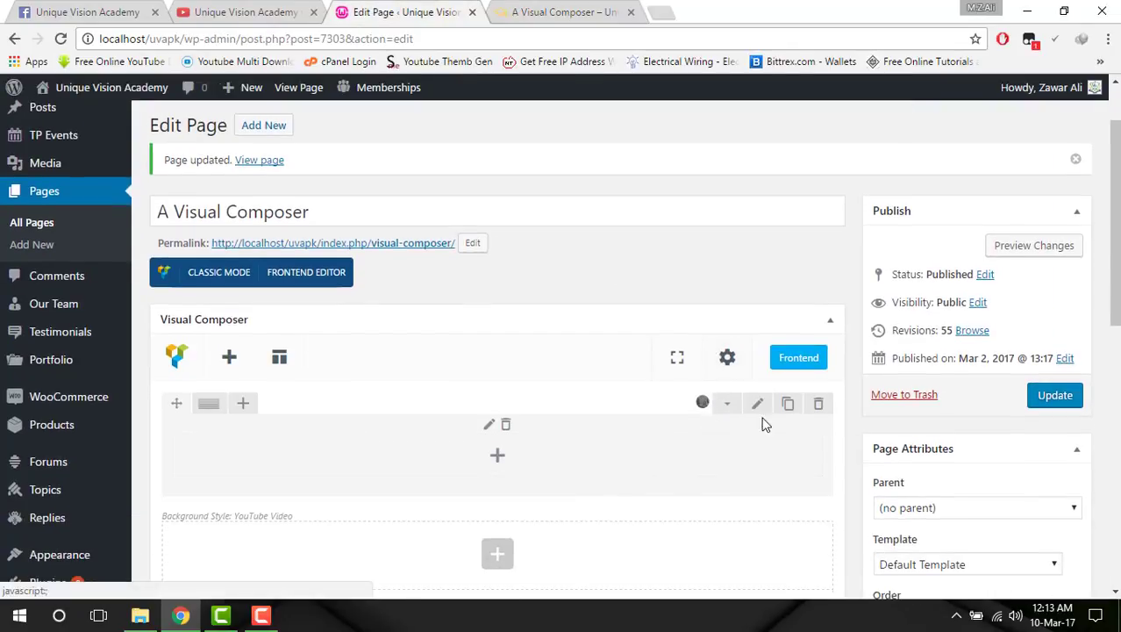
click(758, 404)
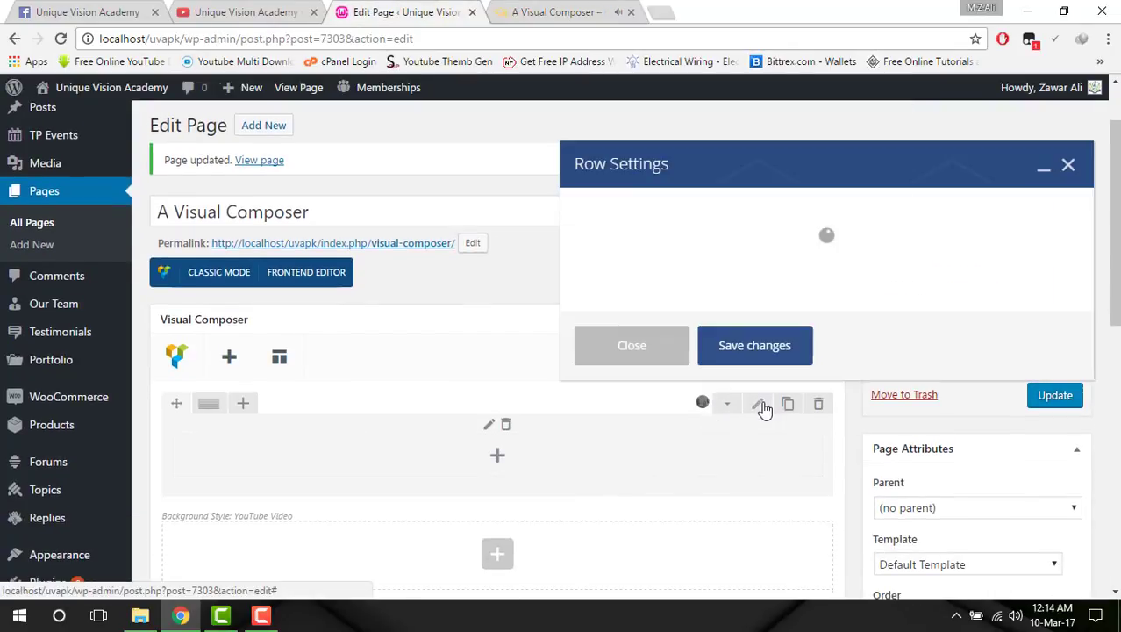
click(518, 11)
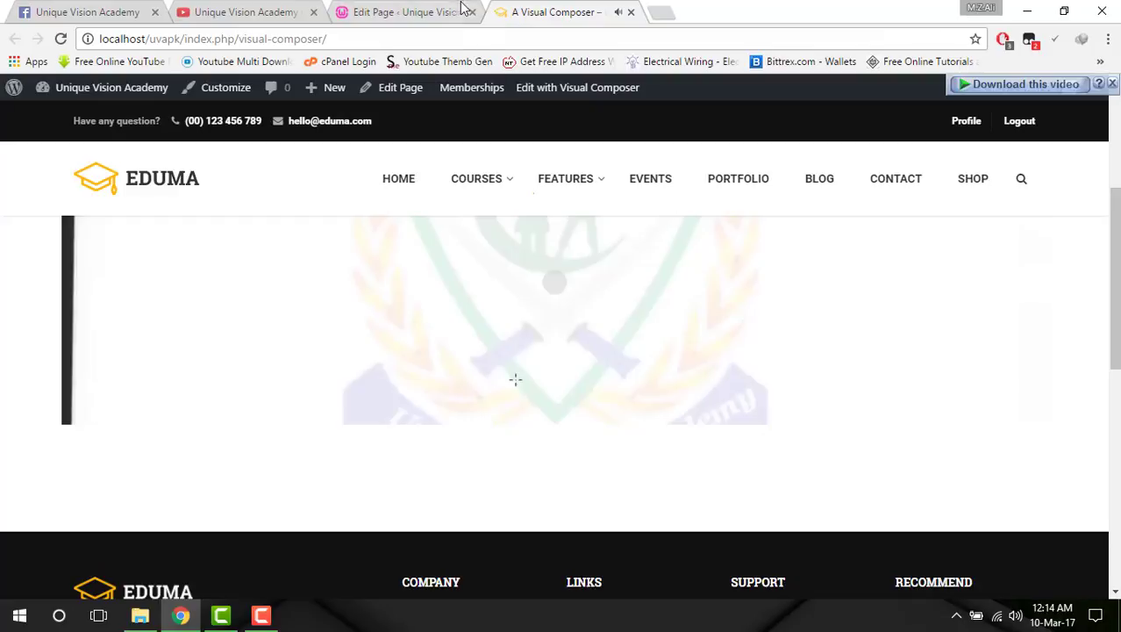
mouse_move(476, 178)
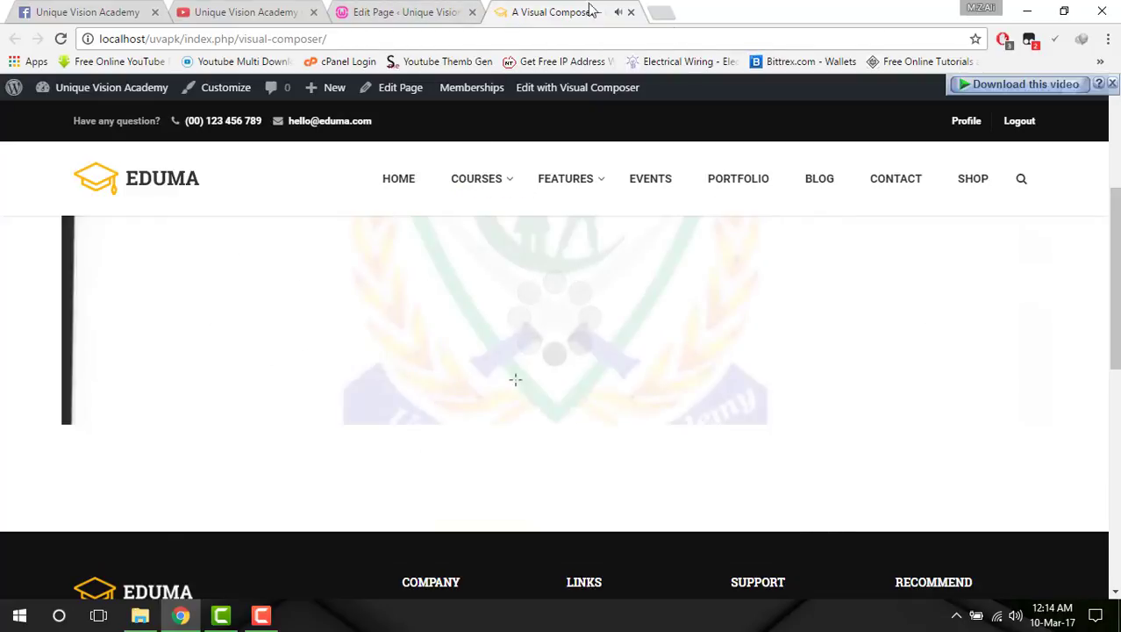
Close the published page and review the row's background settings, including start and stop times, viewport playback and background override.
click(630, 12)
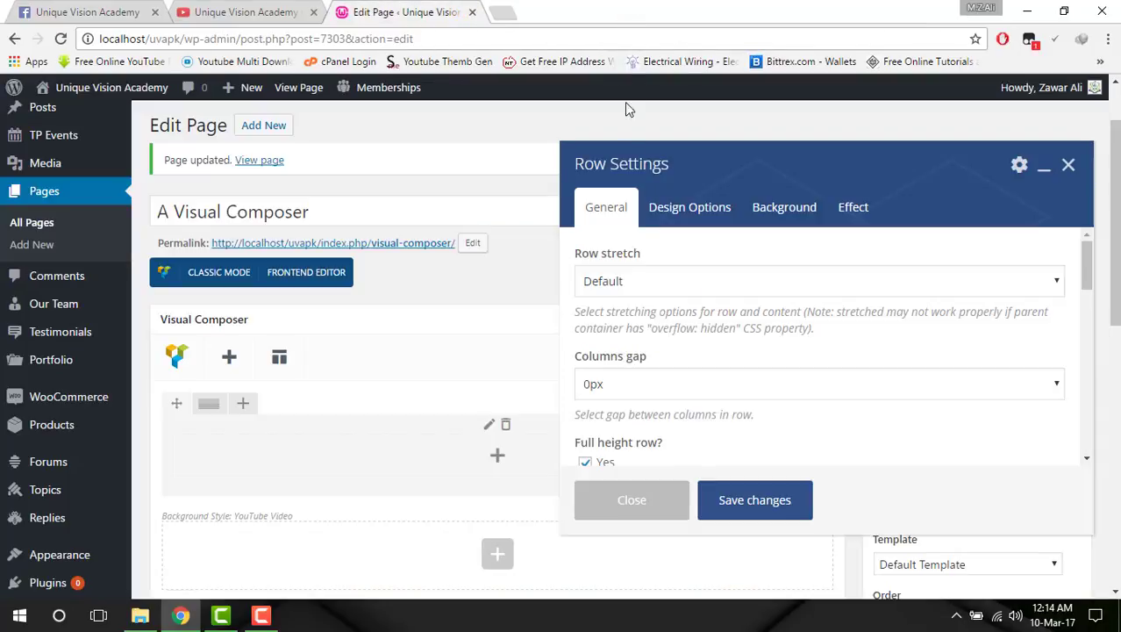
click(779, 214)
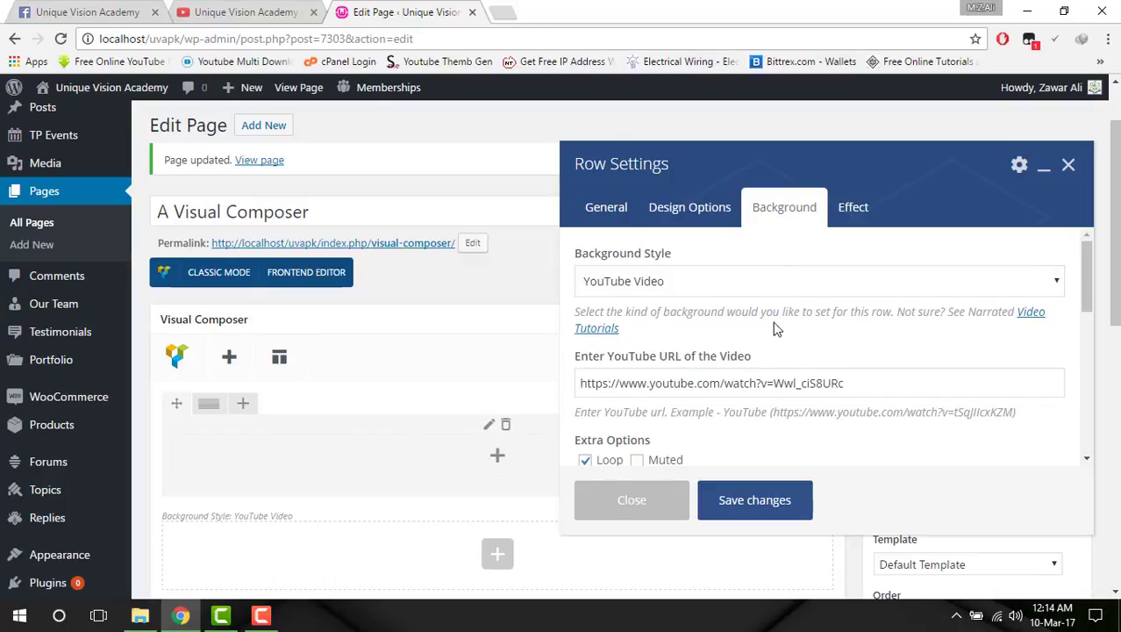
scroll(773, 330, down, 2)
scroll(773, 330, down, 3)
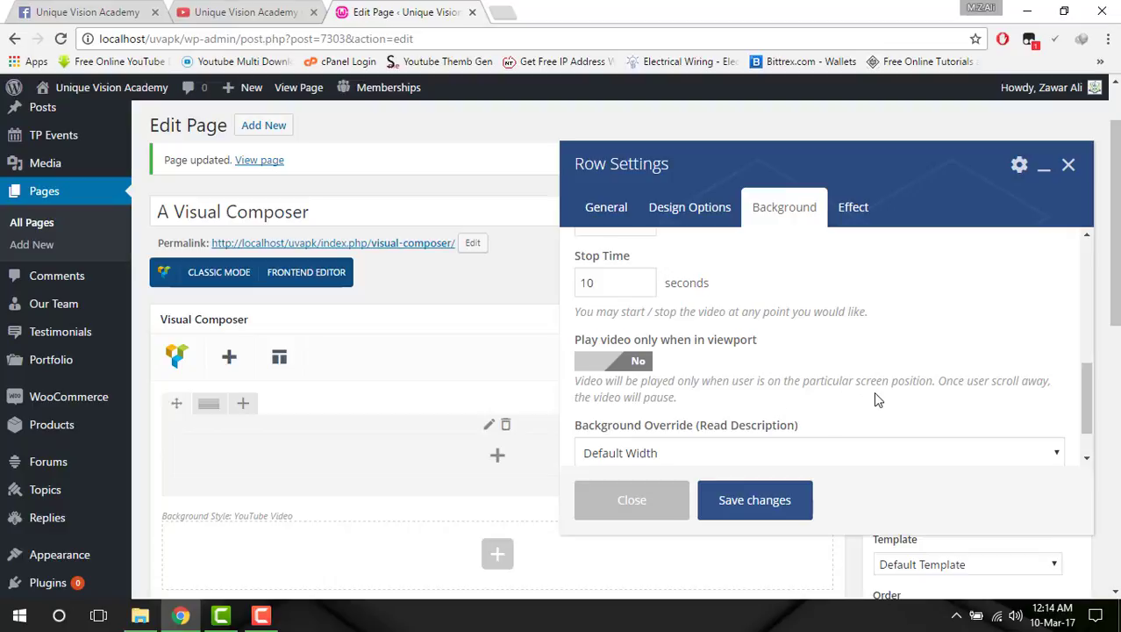
scroll(872, 392, up, 1)
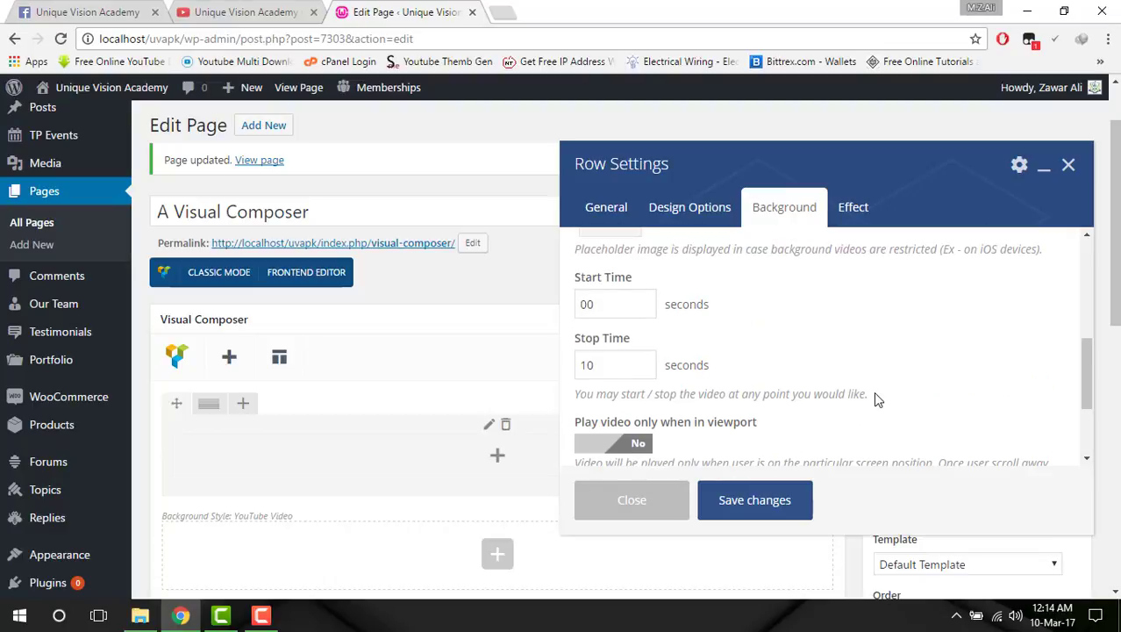
scroll(873, 391, down, 1)
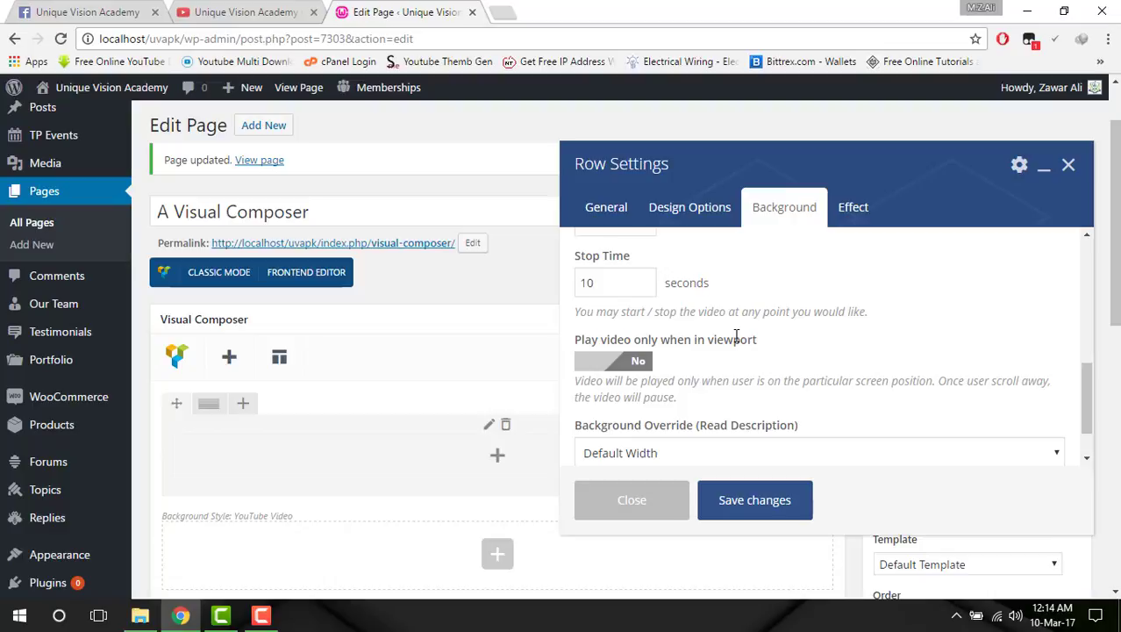
scroll(736, 336, down, 1)
scroll(736, 342, down, 3)
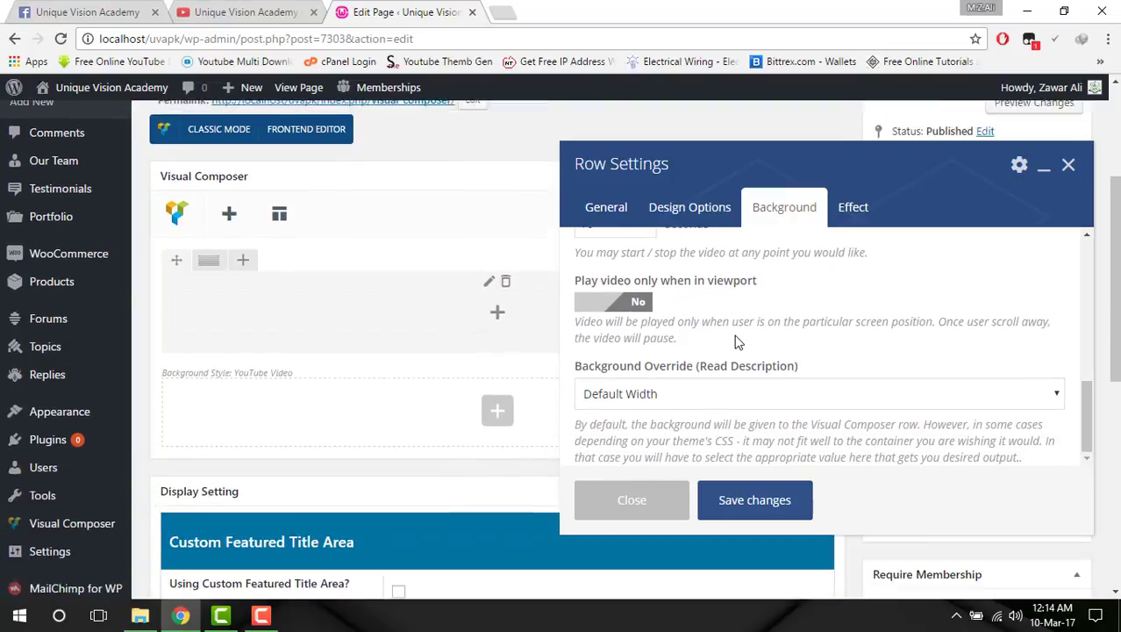
scroll(736, 342, up, 5)
scroll(736, 342, up, 5)
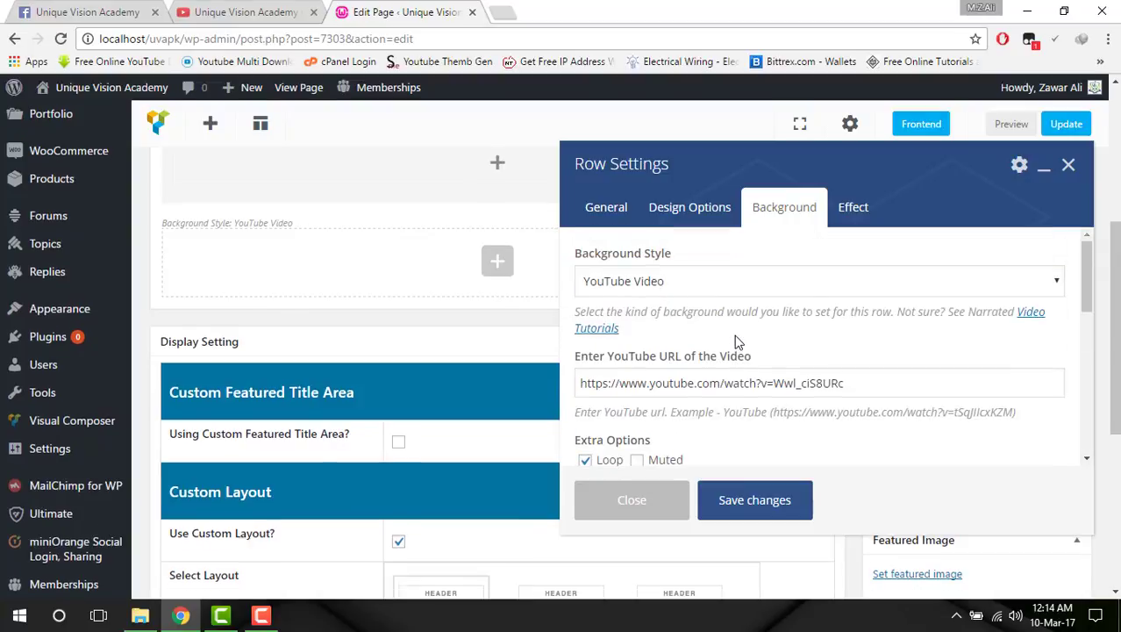
Enable the separator in the row's effect settings, with type Tilt Right and position Bottom.
click(854, 213)
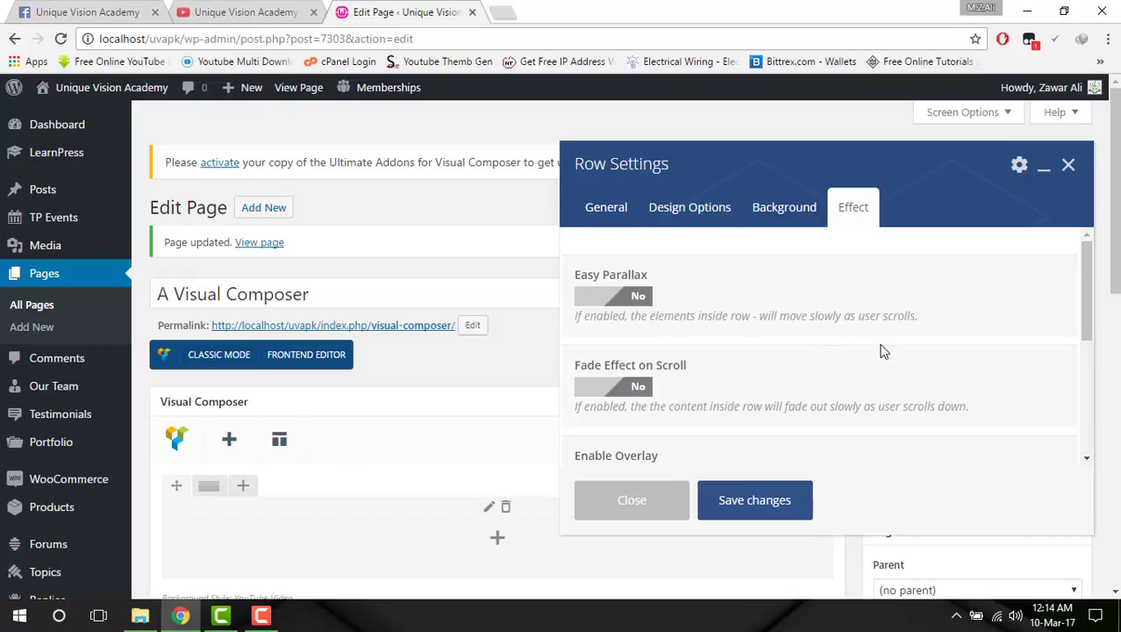
scroll(906, 345, down, 1)
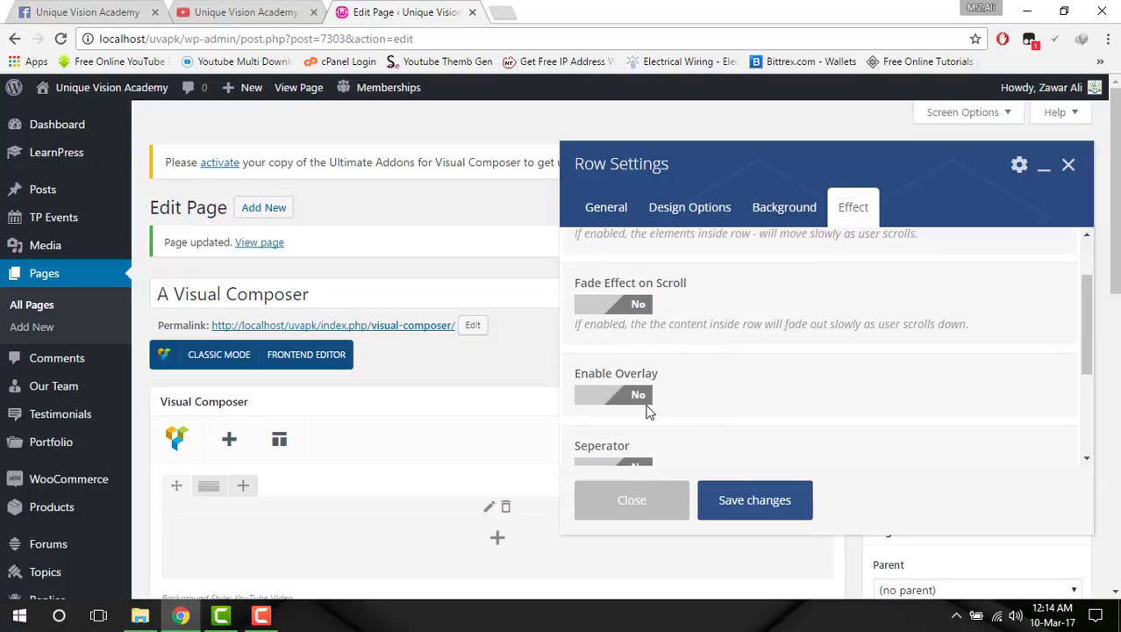
scroll(648, 408, down, 1)
scroll(593, 331, down, 1)
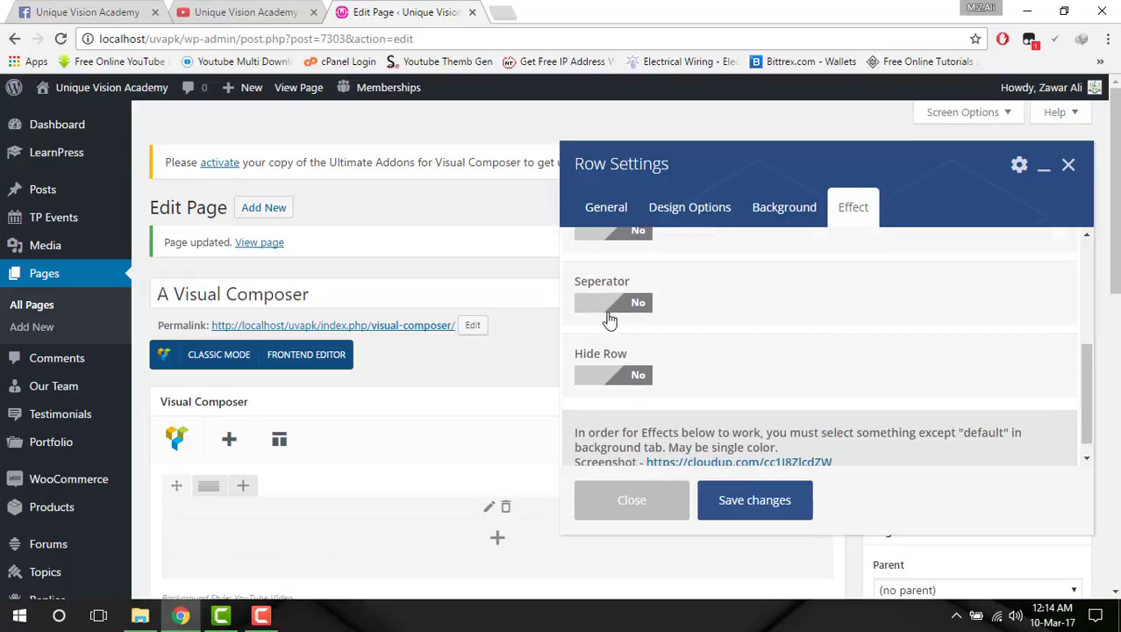
click(592, 314)
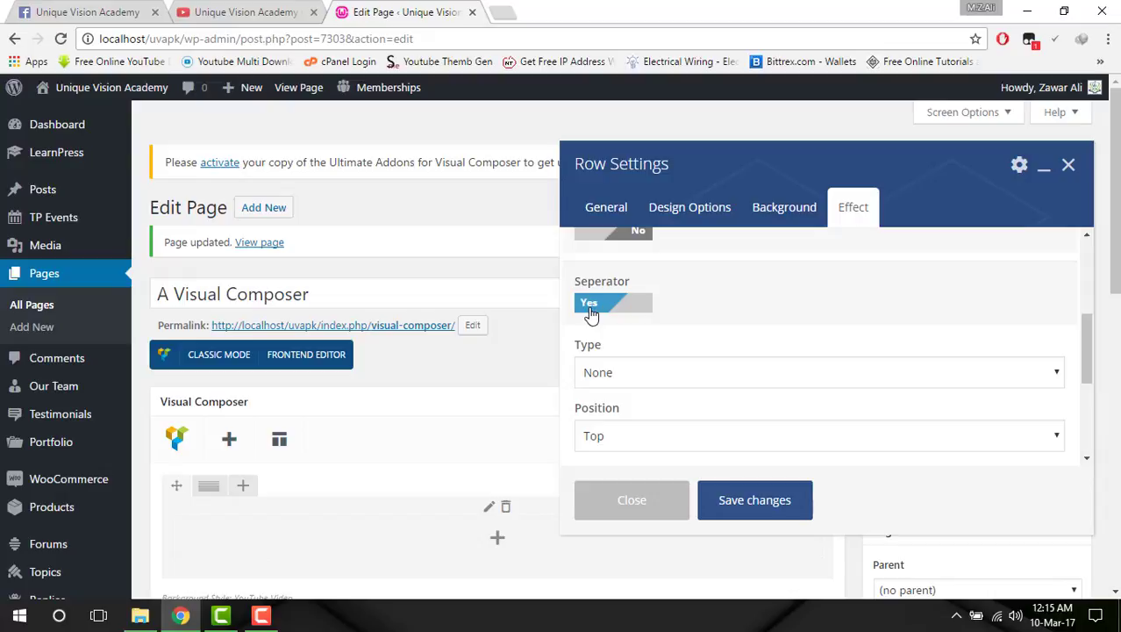
click(663, 379)
click(658, 281)
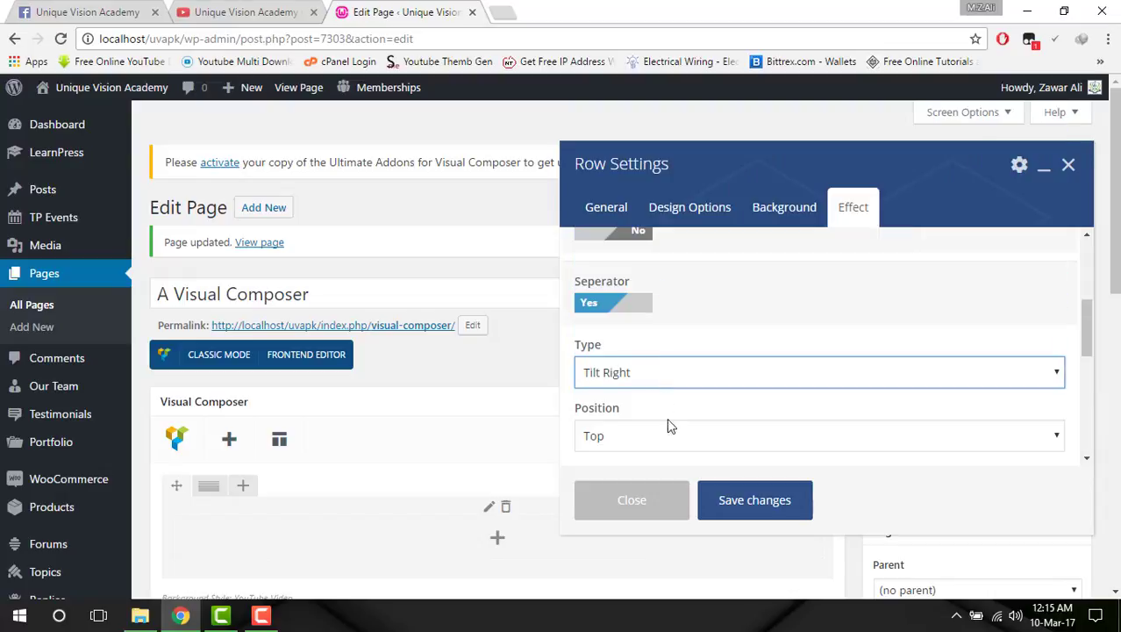
click(668, 429)
click(671, 478)
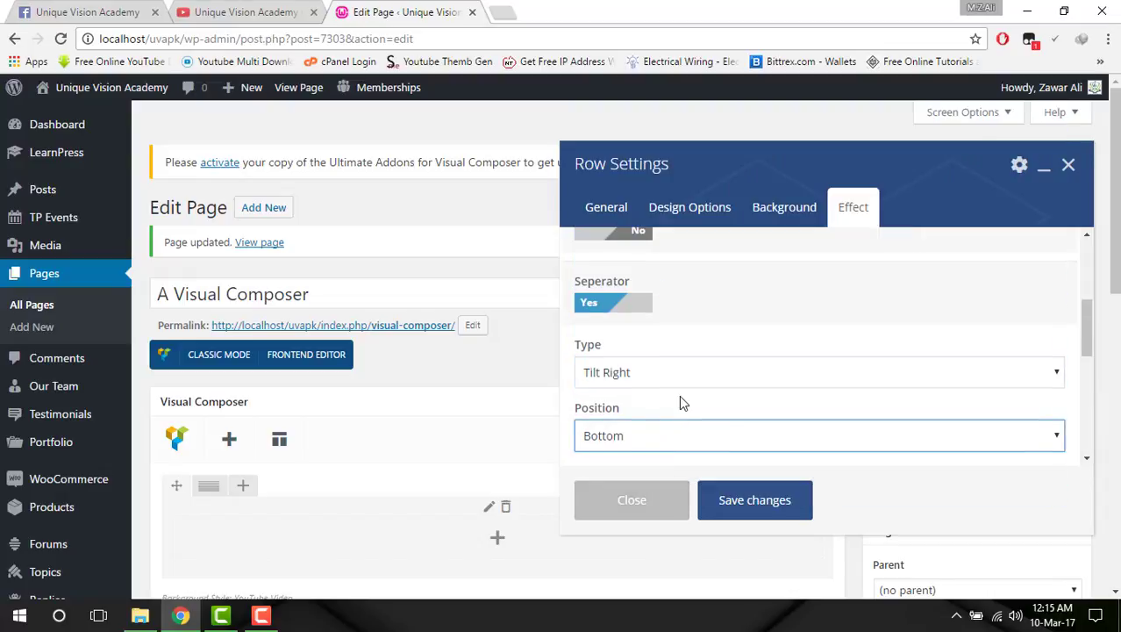
Examine the separator's height and icon options and briefly view its background color choices.
scroll(679, 399, down, 2)
scroll(679, 399, down, 3)
scroll(679, 399, up, 2)
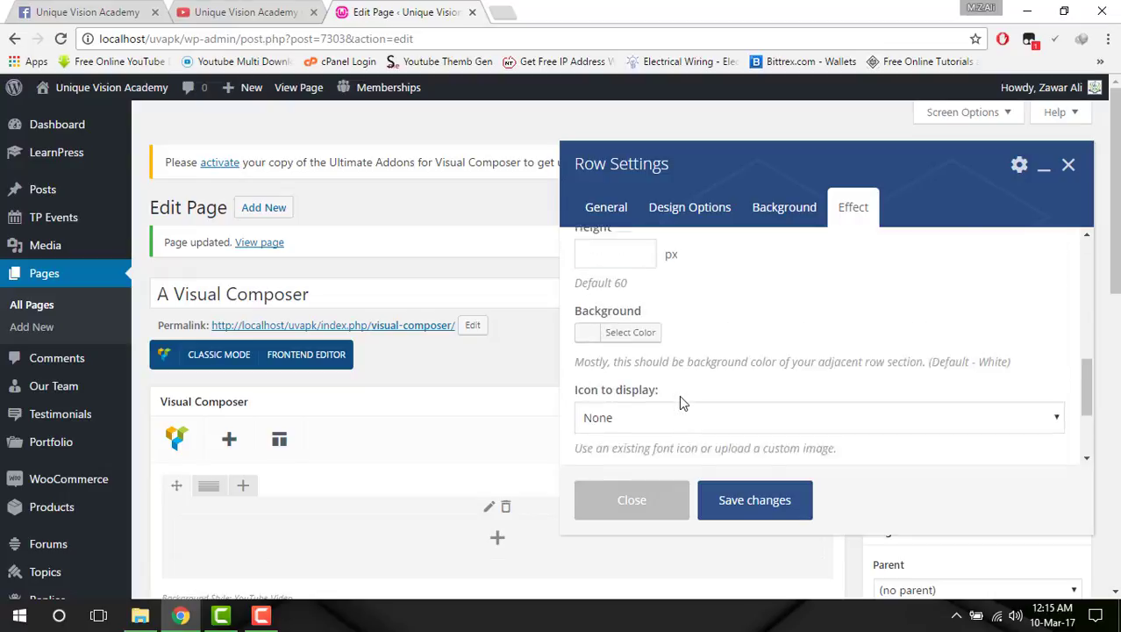
click(592, 358)
click(780, 356)
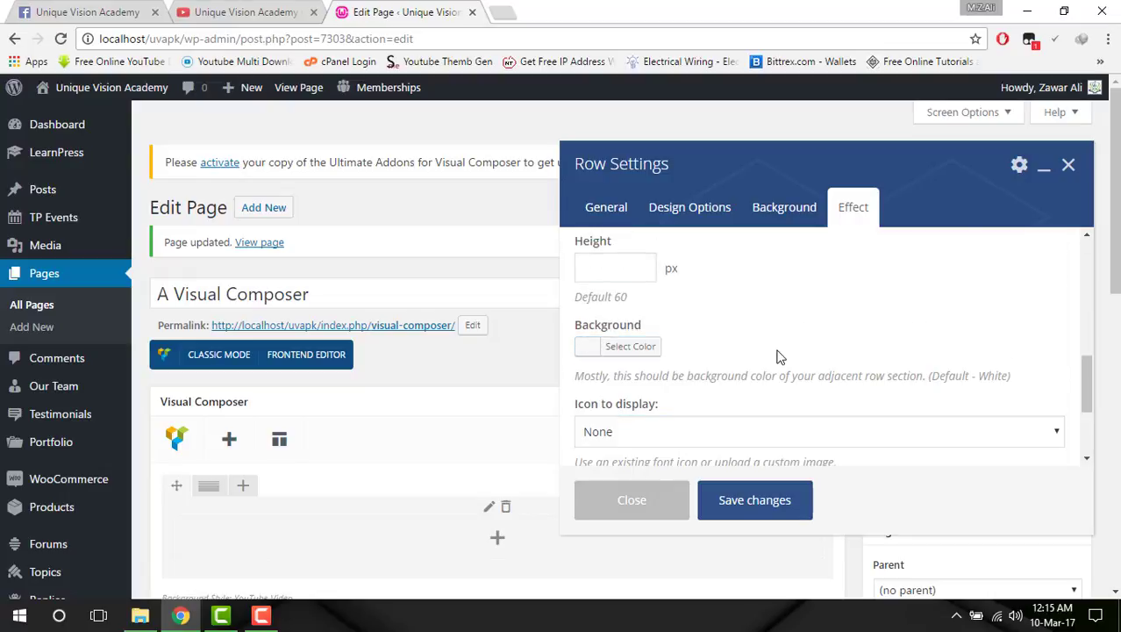
Enable Hide Row in the row's effect settings and review the hiding options for each screen and device type.
scroll(780, 356, down, 1)
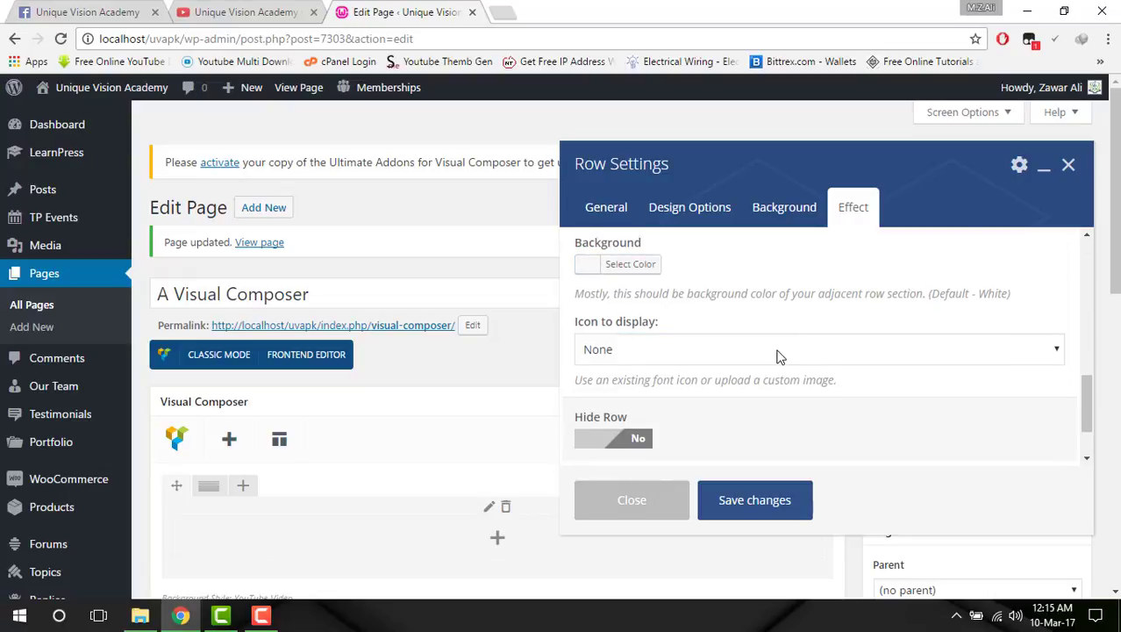
scroll(780, 356, down, 1)
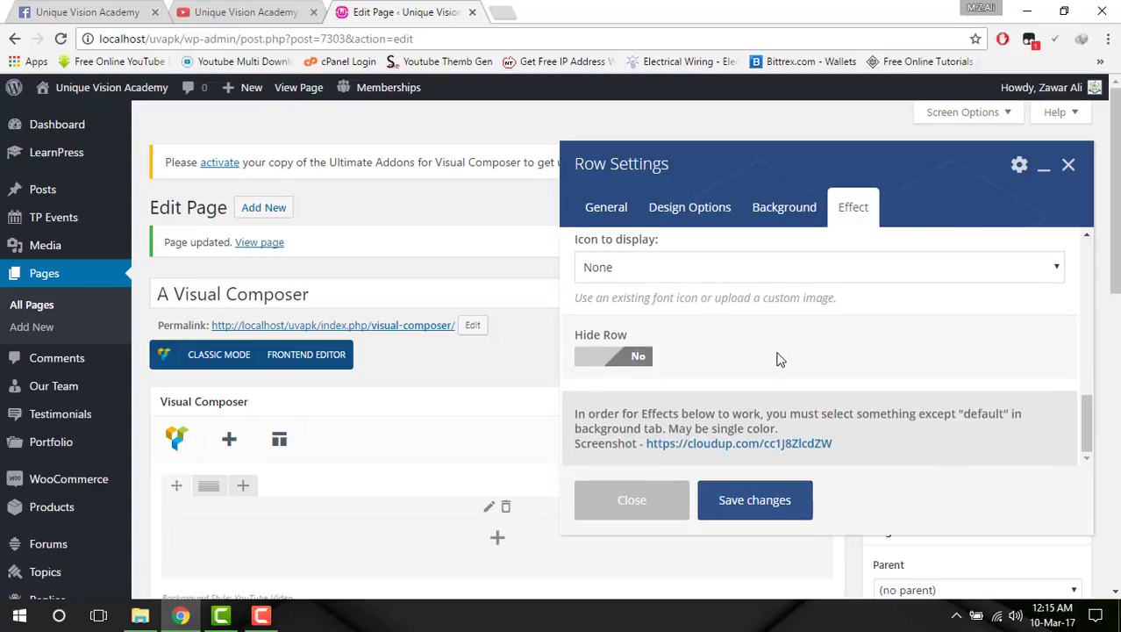
click(610, 369)
scroll(705, 400, down, 1)
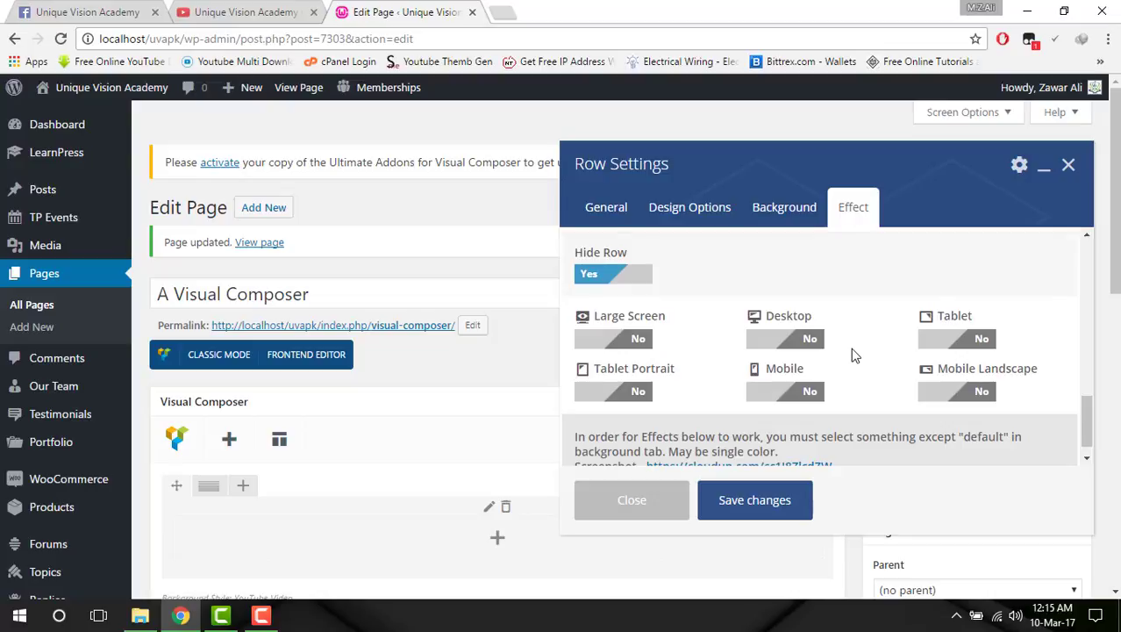
scroll(853, 354, down, 2)
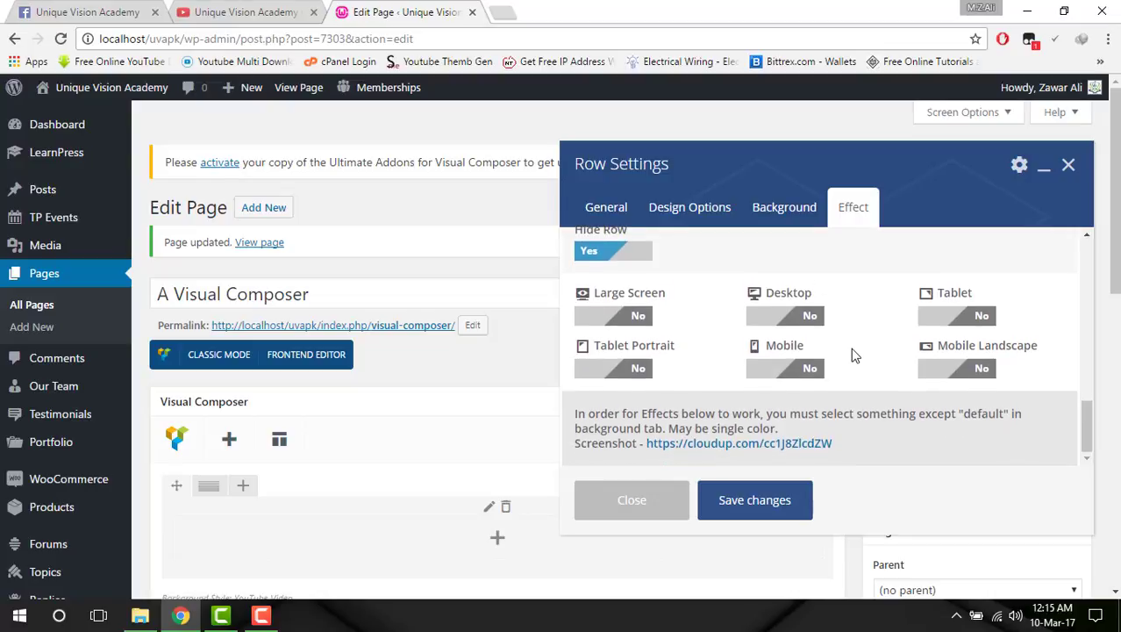
scroll(854, 353, up, 3)
scroll(853, 350, down, 2)
scroll(853, 348, down, 1)
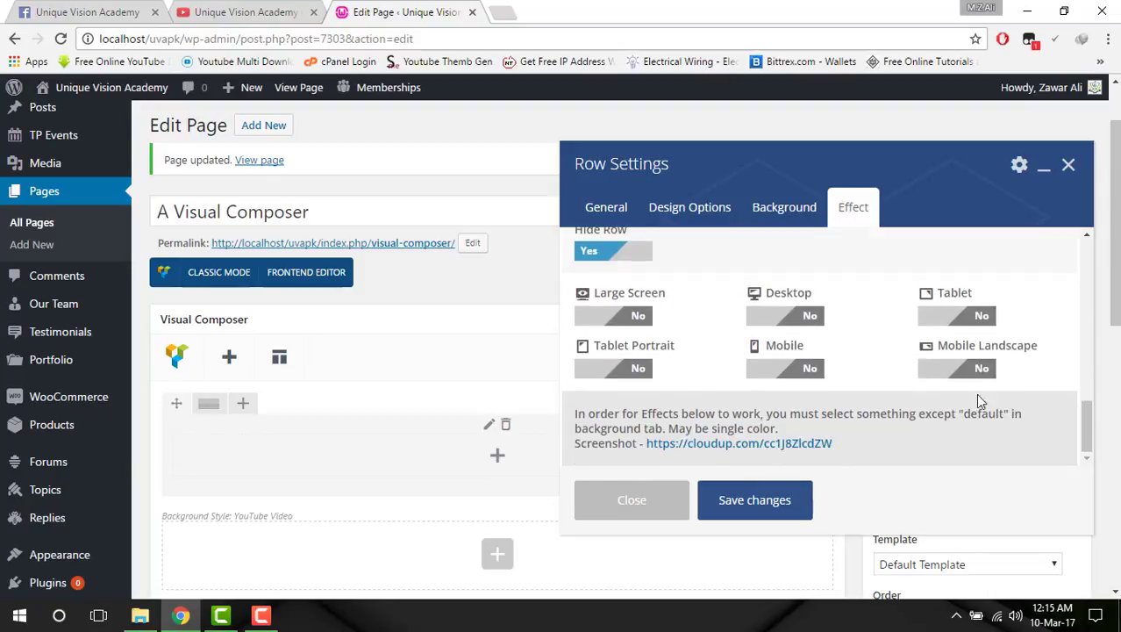
scroll(819, 388, up, 2)
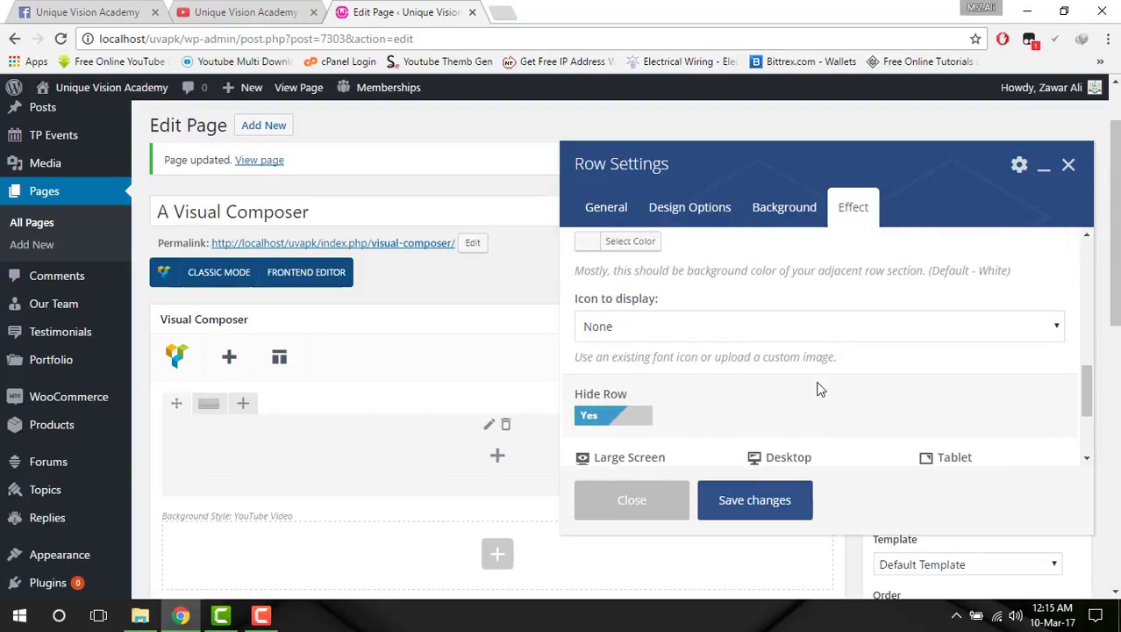